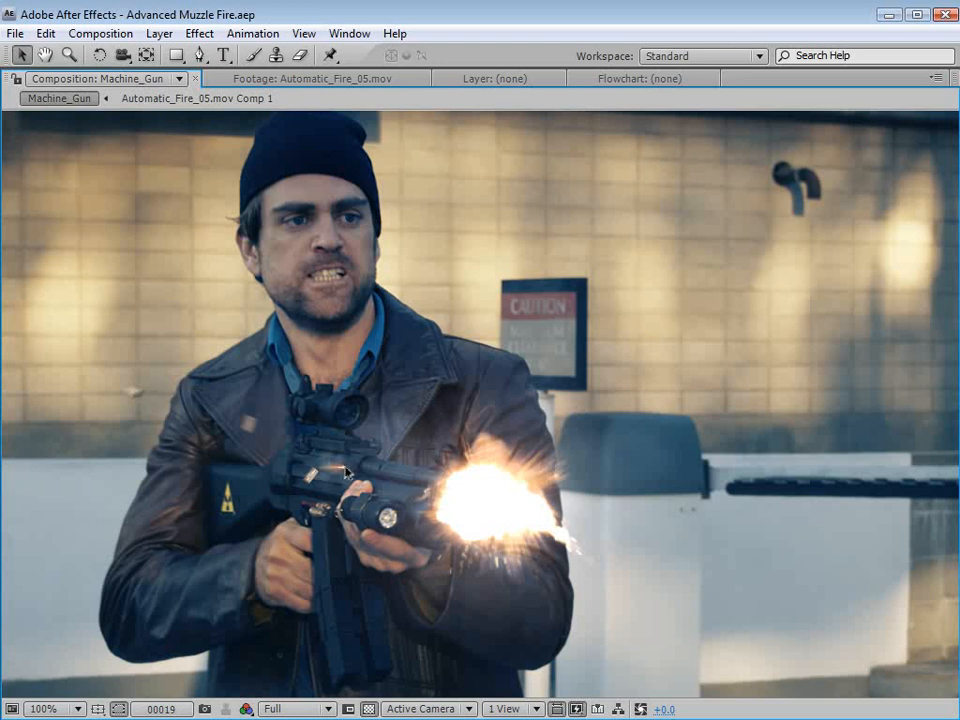
- Examine the muzzle fire in the Machine_Gun composition up close and play a preview of the shot
key("period")
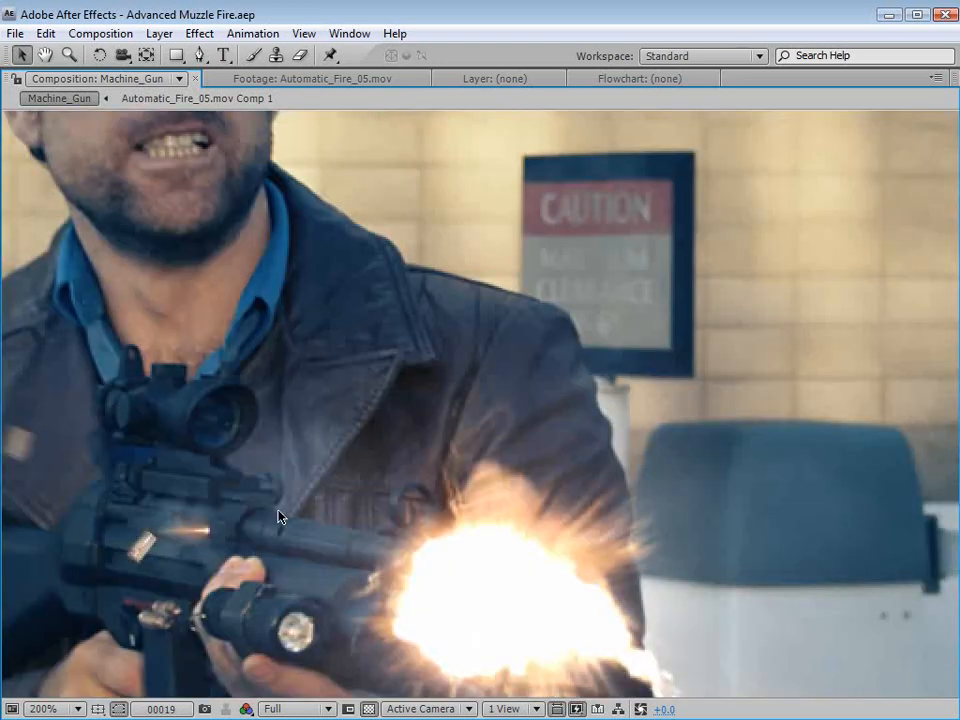
key("comma")
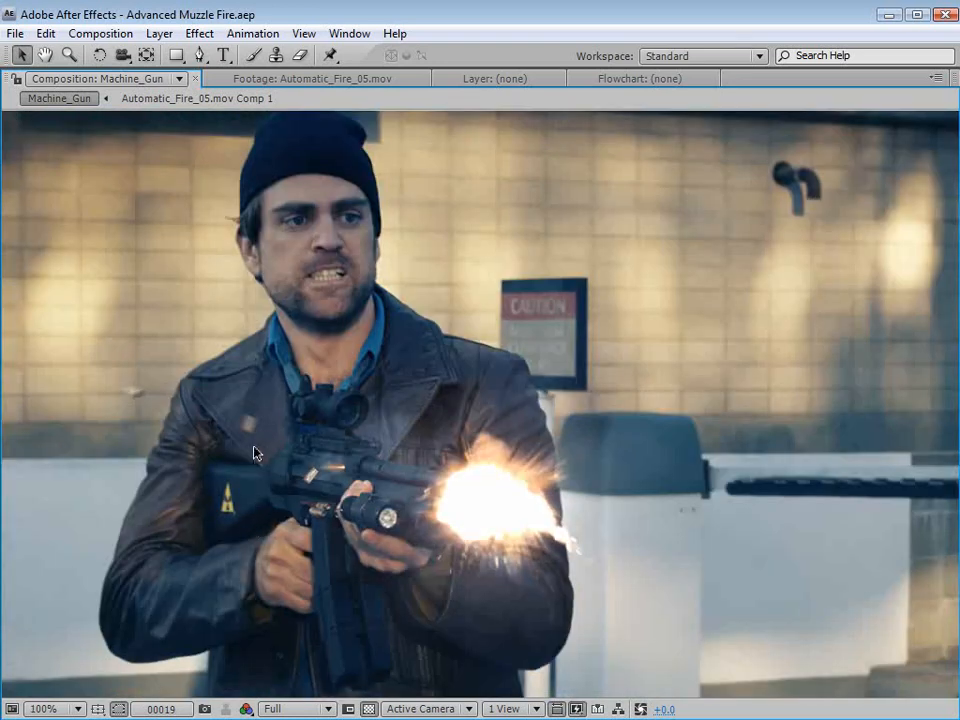
key("comma")
key("grave")
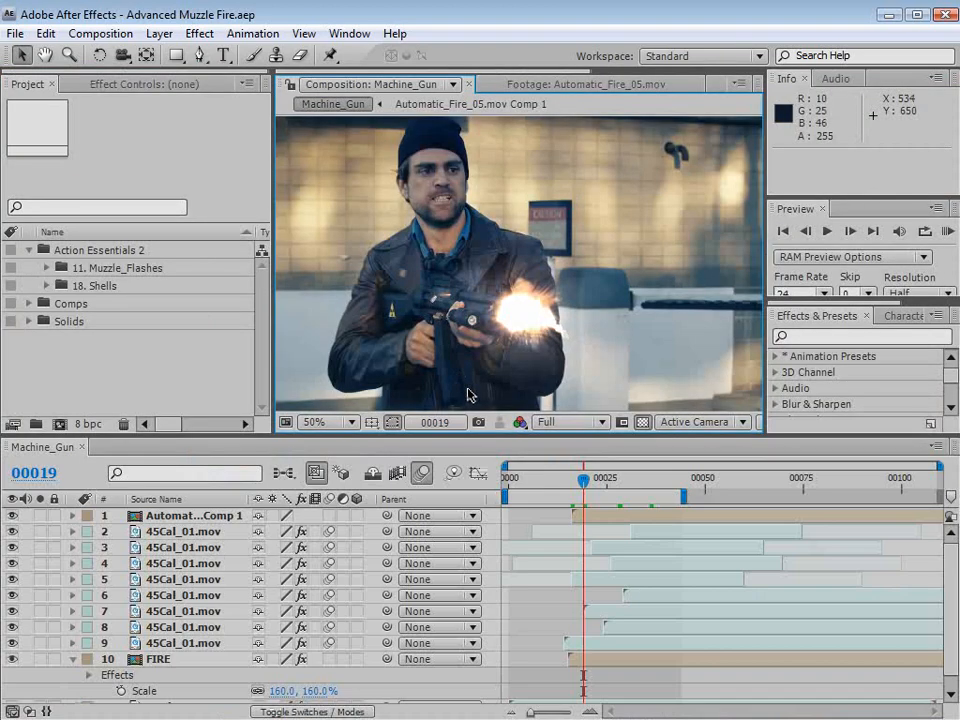
key("KP_0")
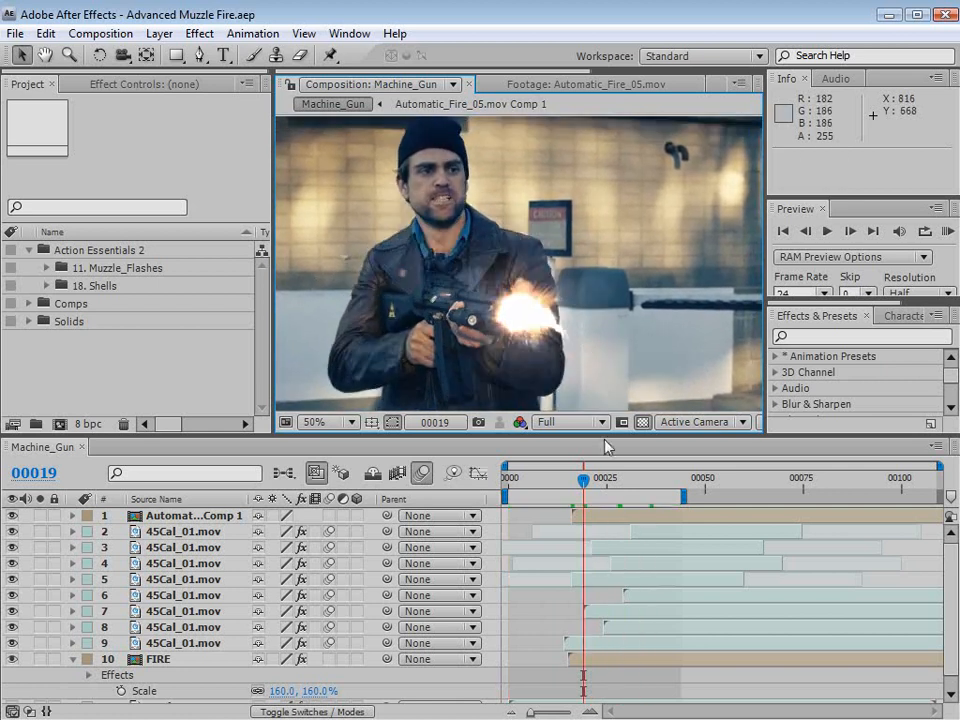
- Set the Machine_Gun composition view to Half resolution and move the current time to frame 25
left_click(549, 422)
left_click(551, 432)
left_click_drag(583, 480, 607, 486)
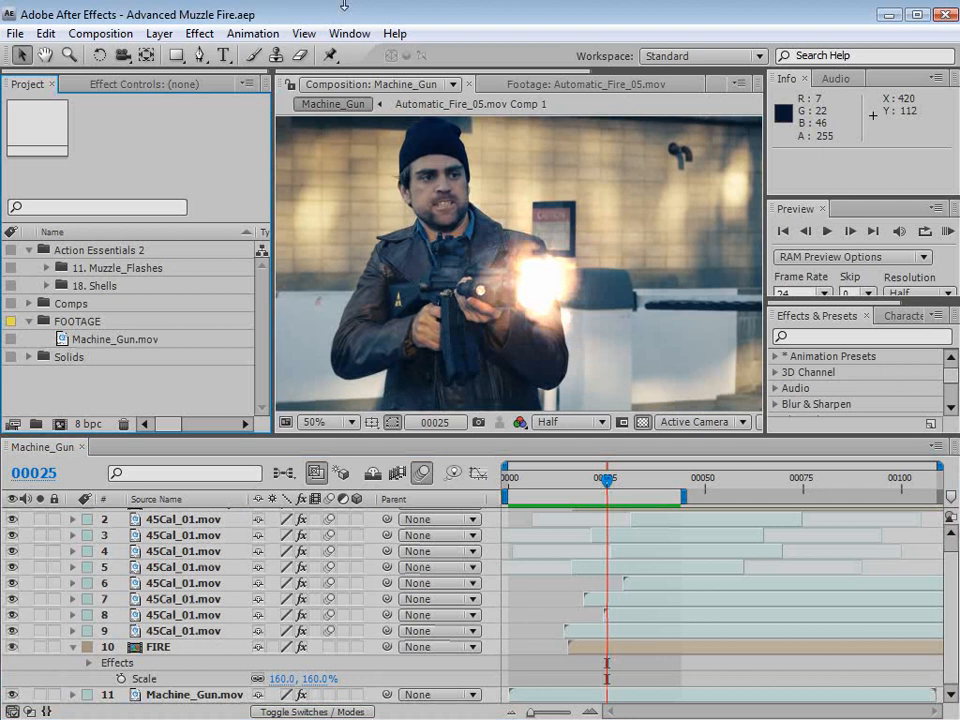
- Create a new composition from the Machine_Gun.mov footage and scrub through it to frame 48
left_click(120, 340)
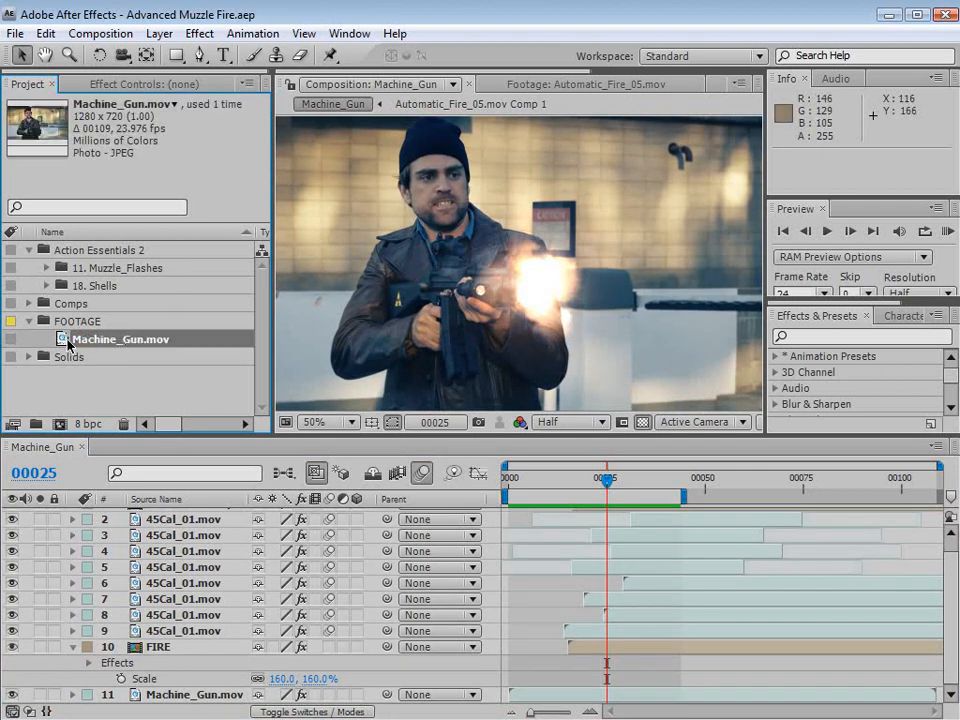
left_click_drag(120, 343, 62, 424)
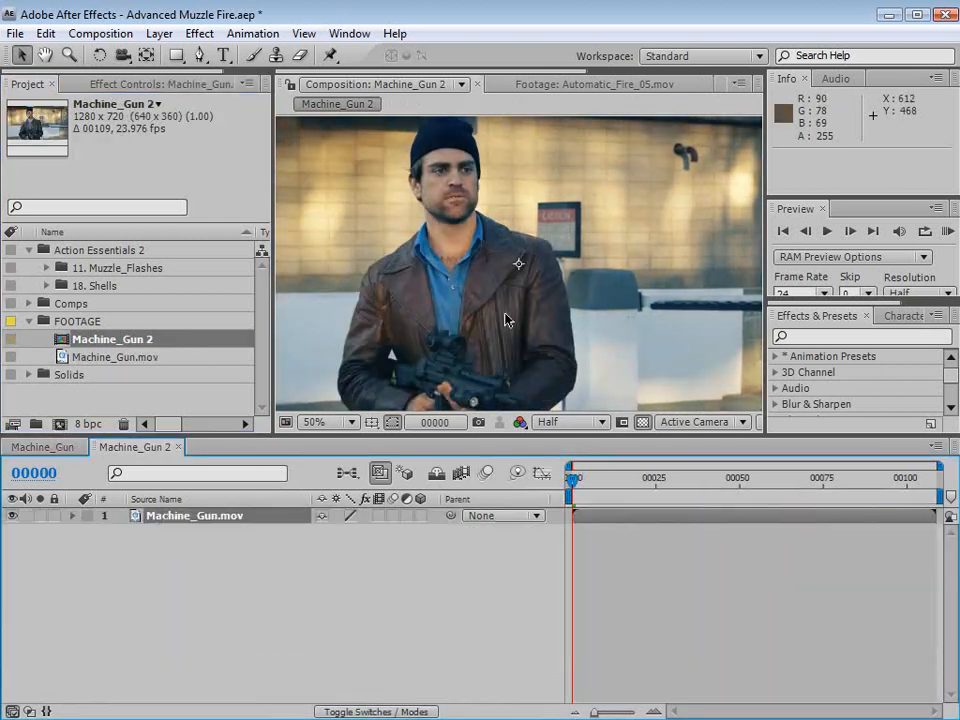
left_click(590, 480)
left_click_drag(590, 482, 733, 489)
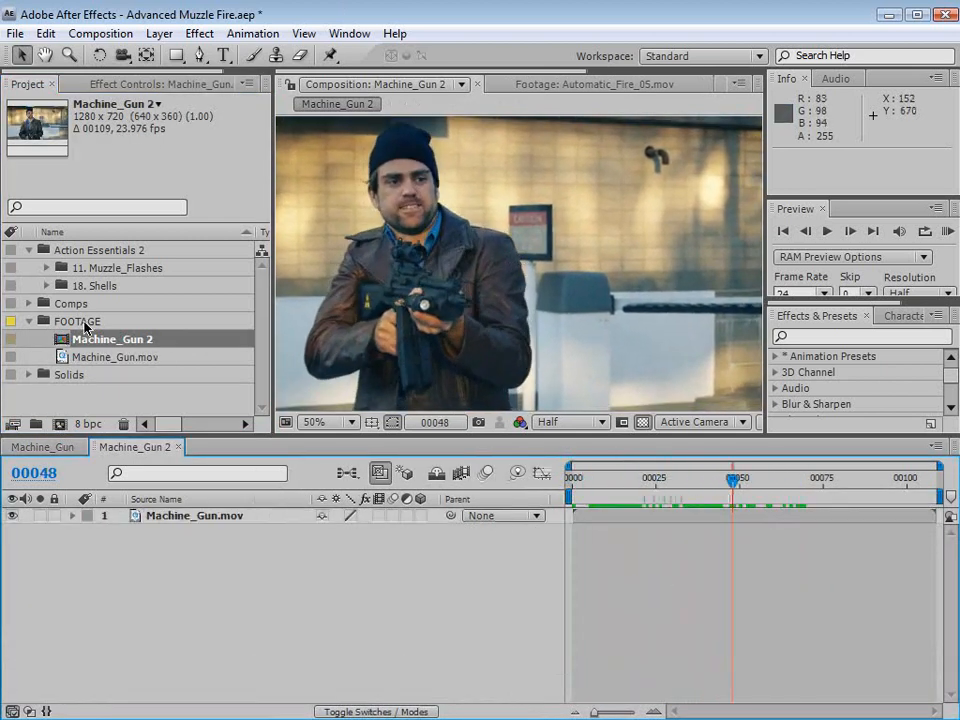
- Expand the 11. Muzzle_Flashes folder and look through its automatic fire, straight flash and suppressed fire clips
left_click(43, 268)
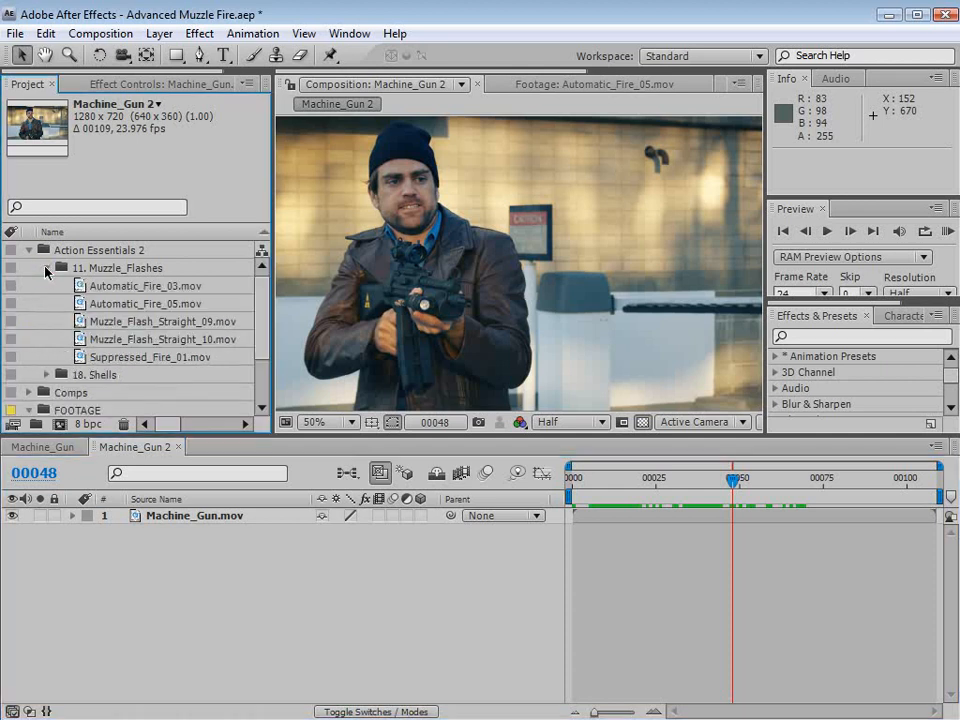
left_click(120, 287)
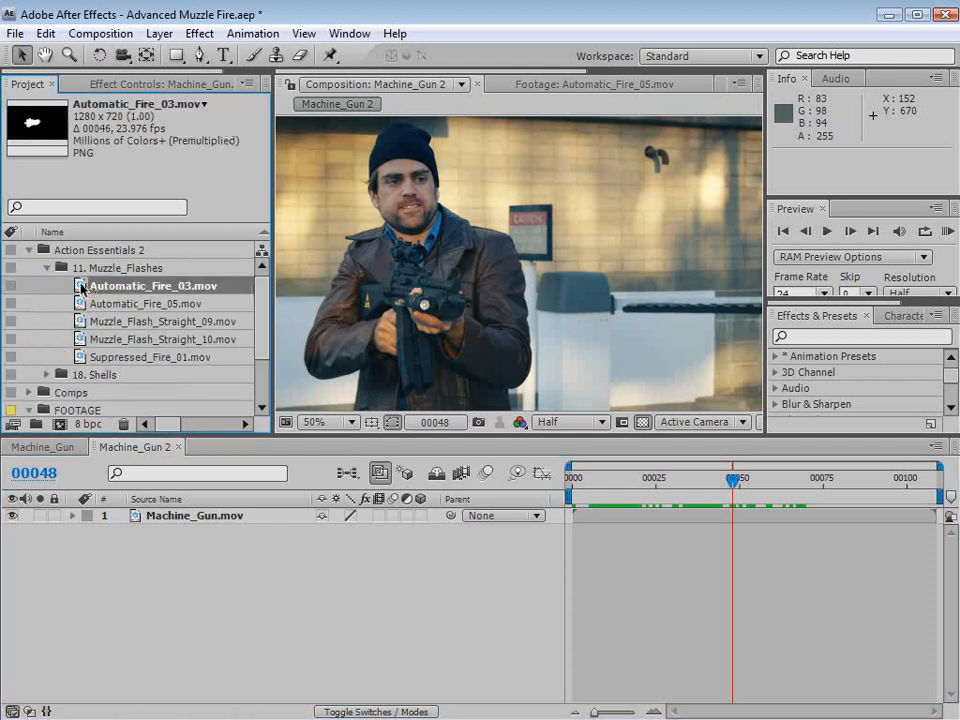
left_click(82, 304)
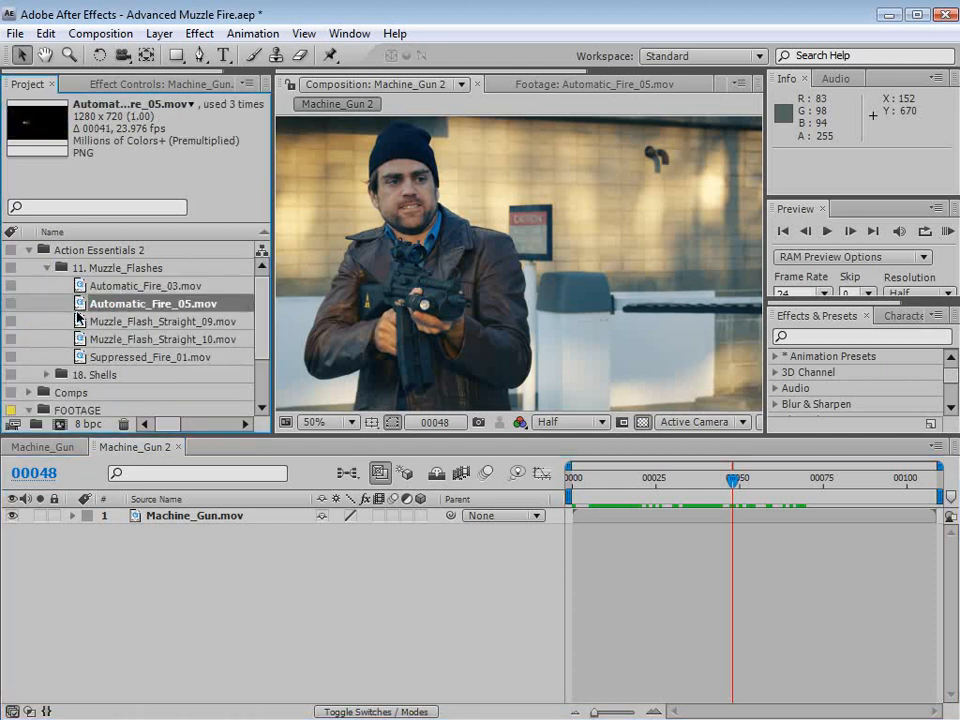
left_click(78, 321)
left_click(79, 358)
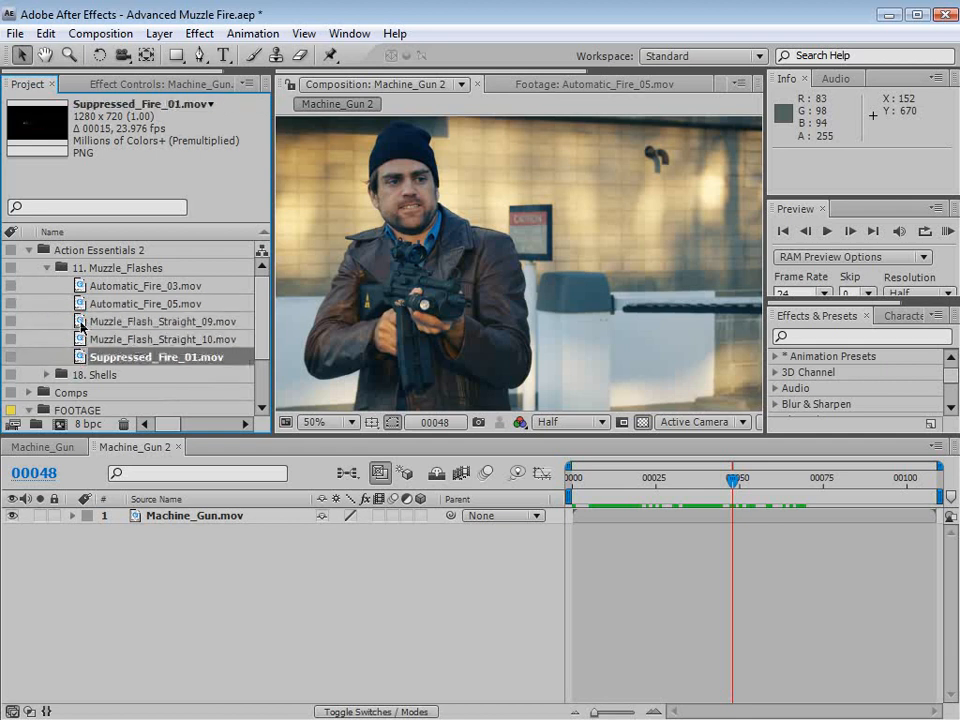
left_click(81, 326)
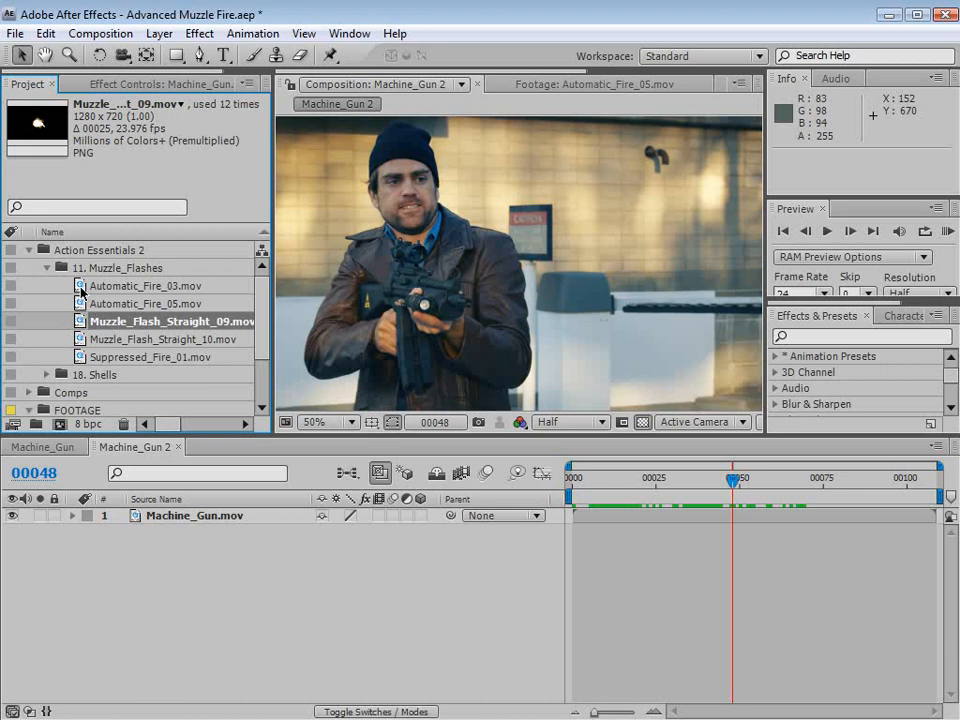
- Open the Automatic_Fire_03.mov footage to view it, and return to the Machine_Gun 2 composition
double_click(81, 287)
mouse_move(283, 381)
left_mouse_down()
mouse_move(365, 386)
mouse_move(285, 386)
left_mouse_up()
left_click(540, 422)
left_click(300, 84)
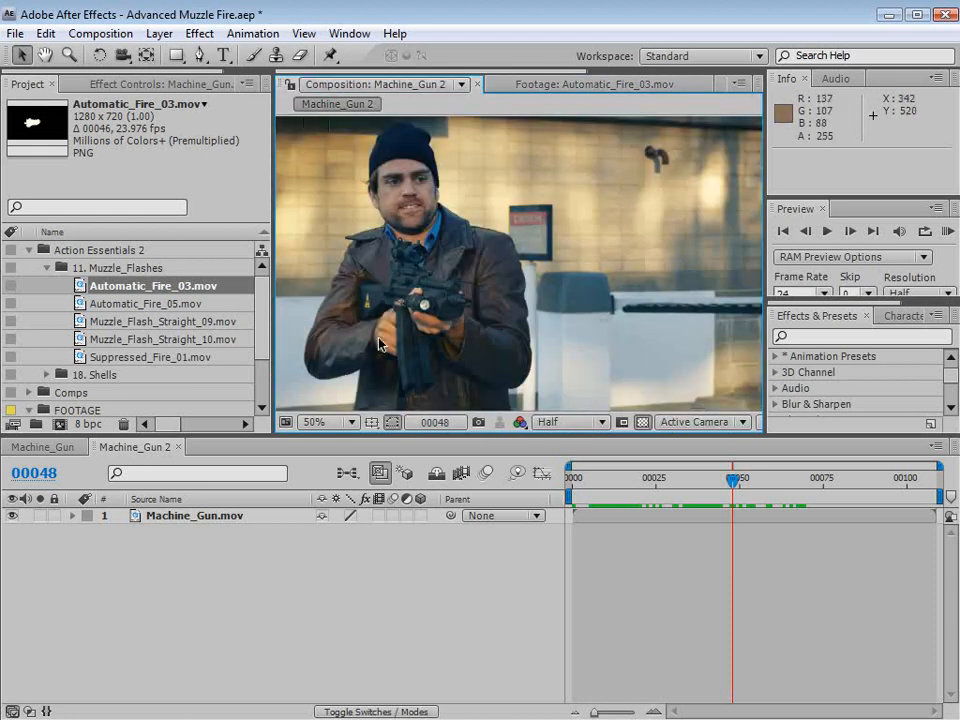
- Add the Muzzle_Flash_Straight_09.mov and Muzzle_Flash_Straight_10.mov clips to the Machine_Gun 2 composition
left_click(135, 304)
left_click(145, 322)
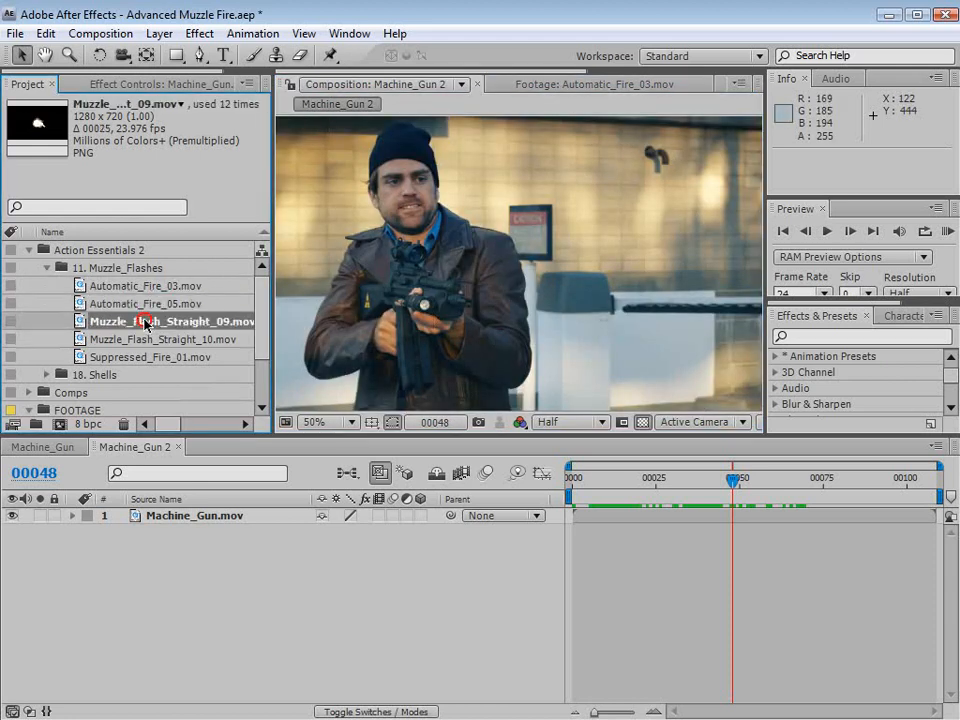
left_click(144, 340)
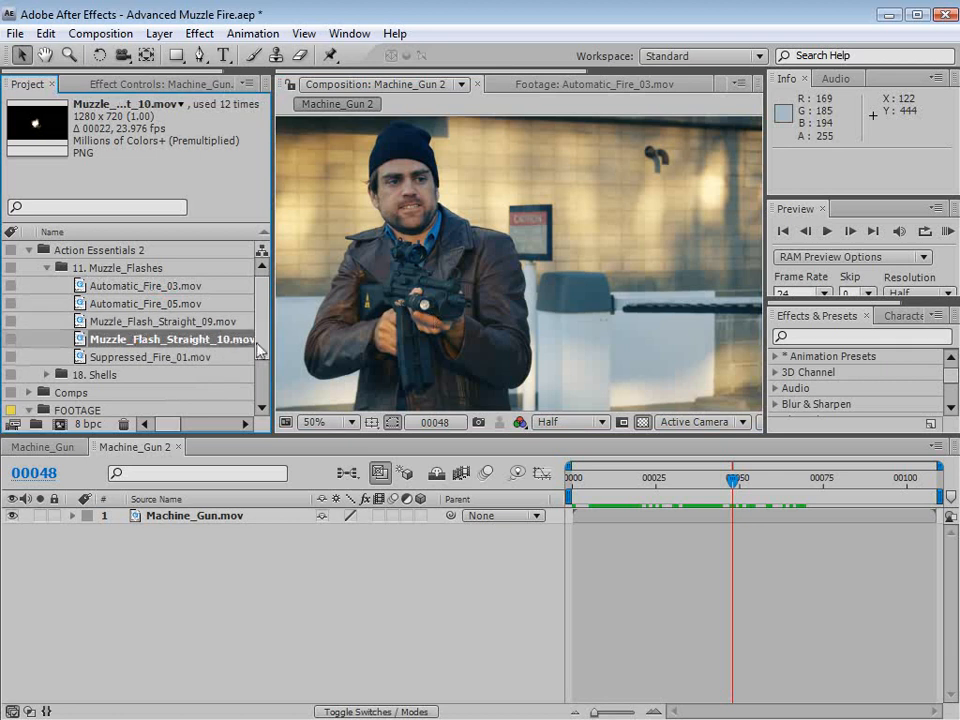
left_click_drag(272, 350, 282, 345)
left_click(160, 322)
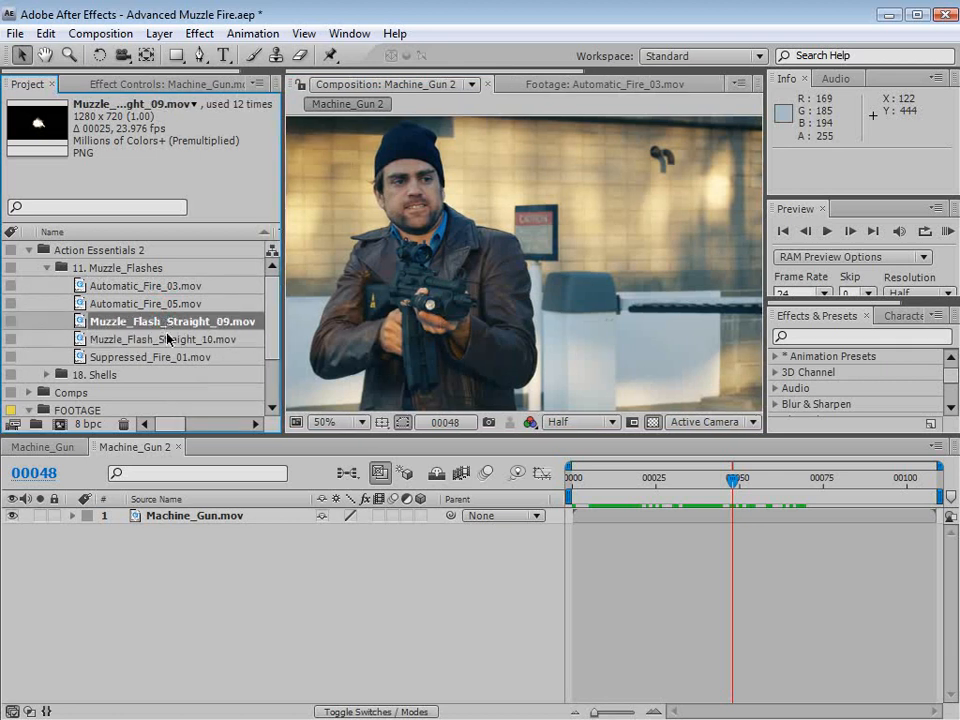
left_click(167, 345)
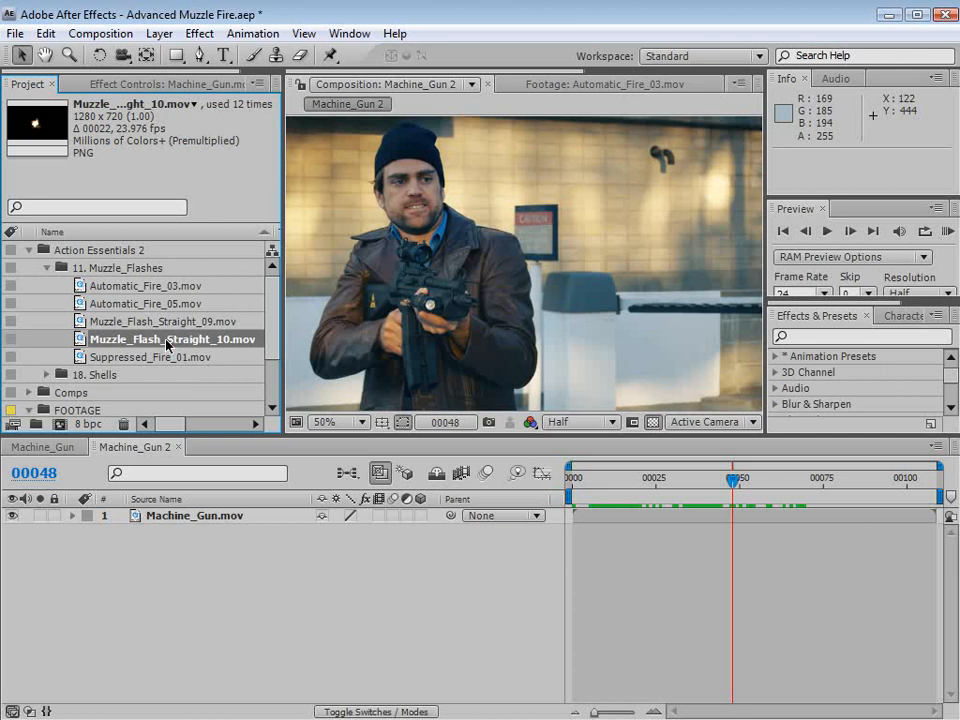
left_click(110, 322, "shift")
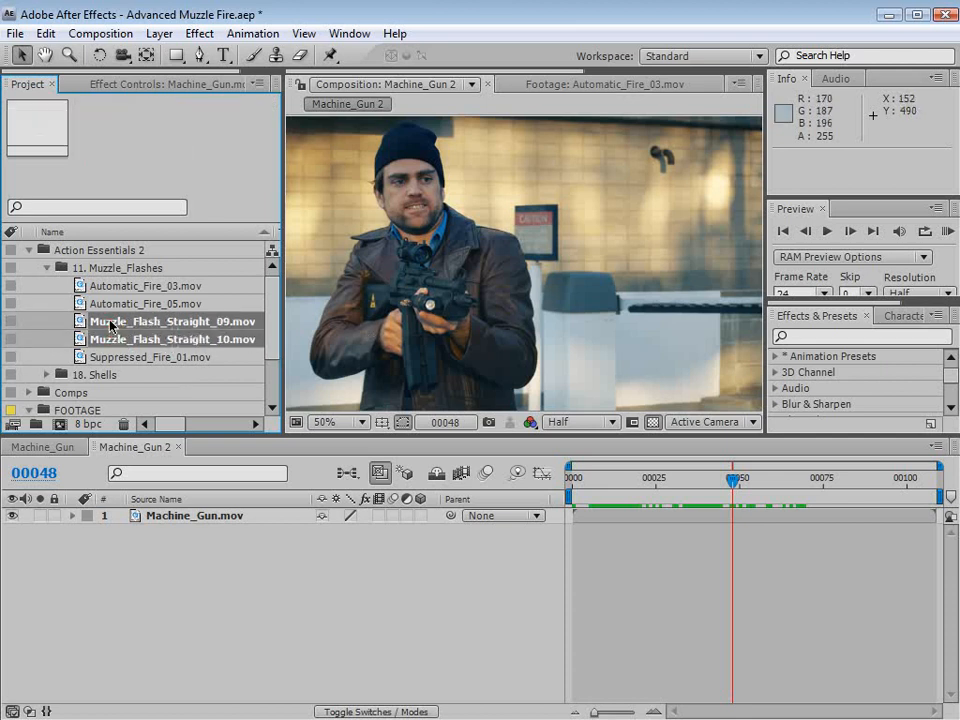
left_click_drag(110, 322, 501, 306)
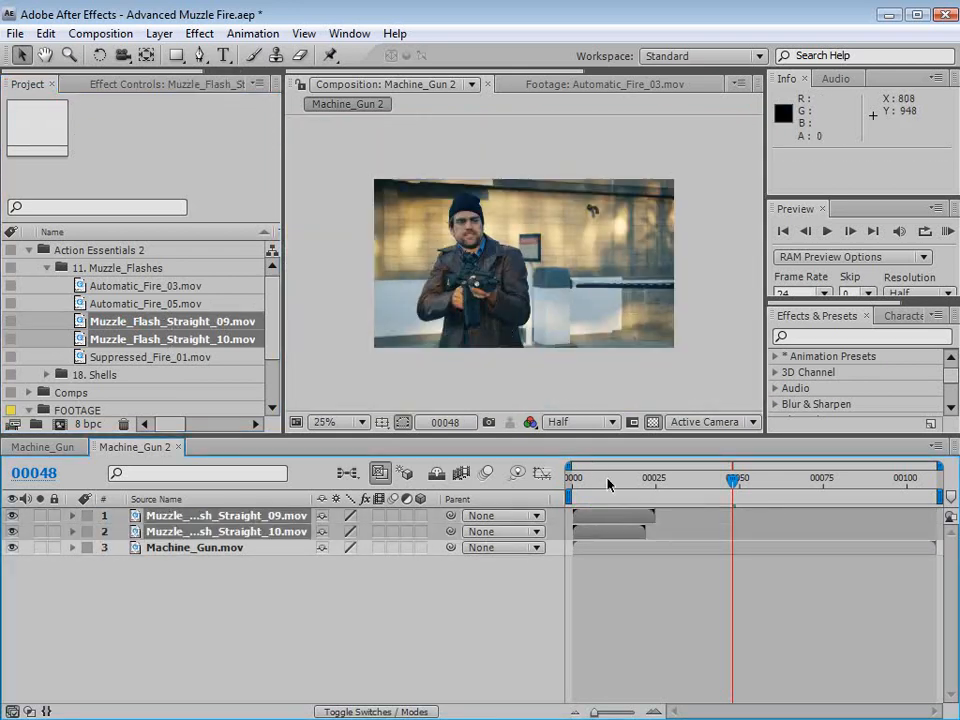
- At frame 0, center both muzzle flash layers in the composition and show the title and action safe guides
left_click_drag(608, 484, 567, 497)
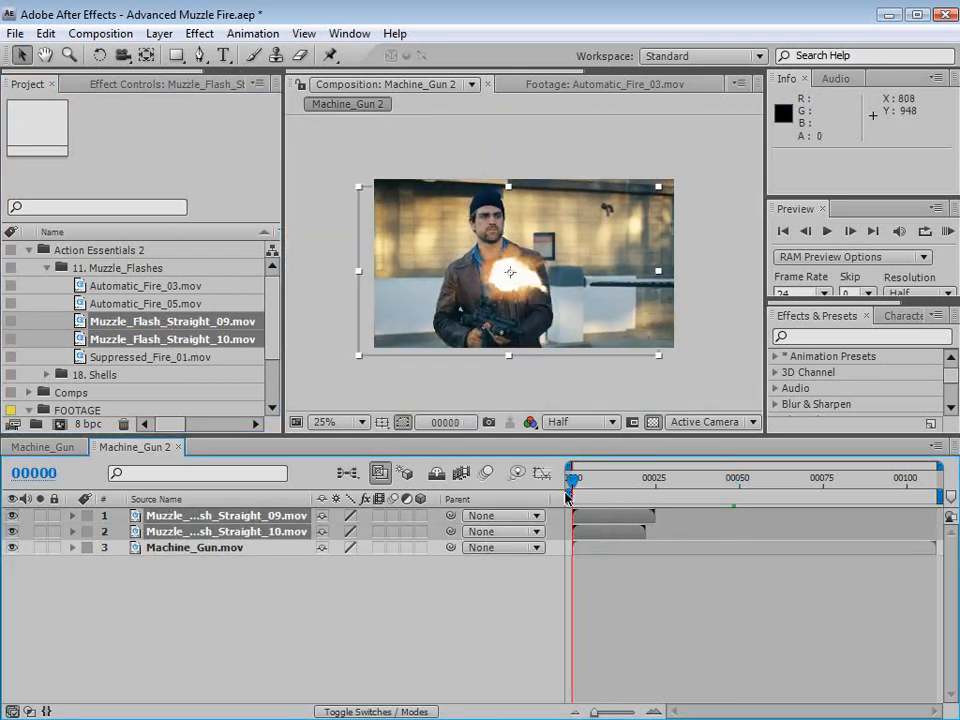
right_click(498, 306)
mouse_move(600, 399)
left_click(778, 401)
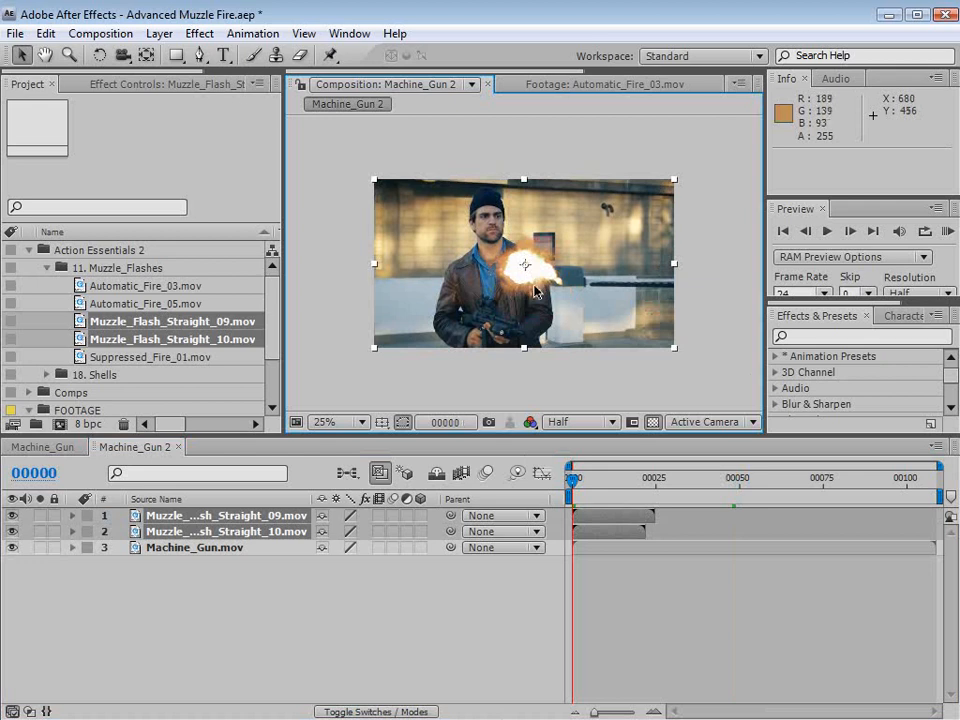
key("'")
- Set the label color of both muzzle flash layers to red
left_click(618, 597)
left_click(606, 529)
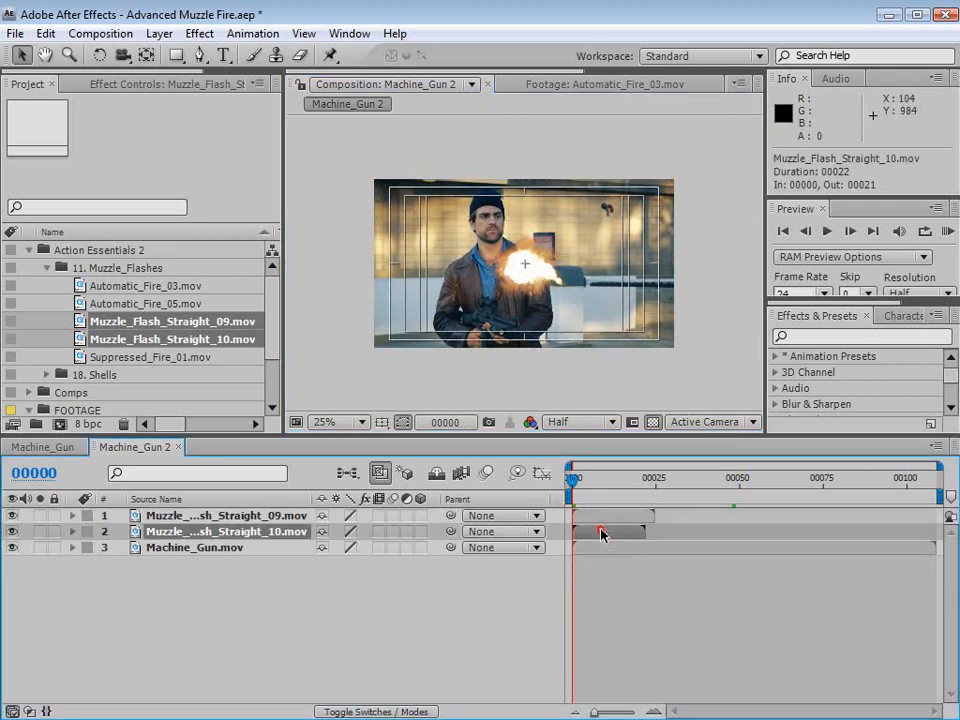
left_click(568, 512, "shift")
left_click(88, 529)
left_click(122, 589)
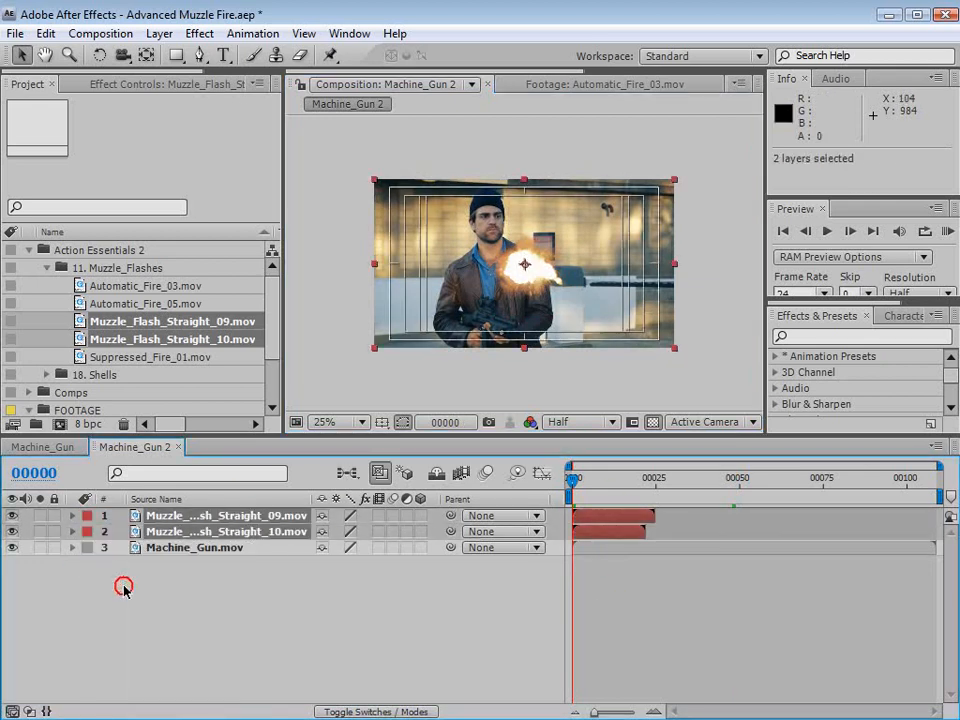
- Pre-compose the two muzzle flash layers into a new composition named "Rapid Fire", moving all attributes into it
left_click(157, 36)
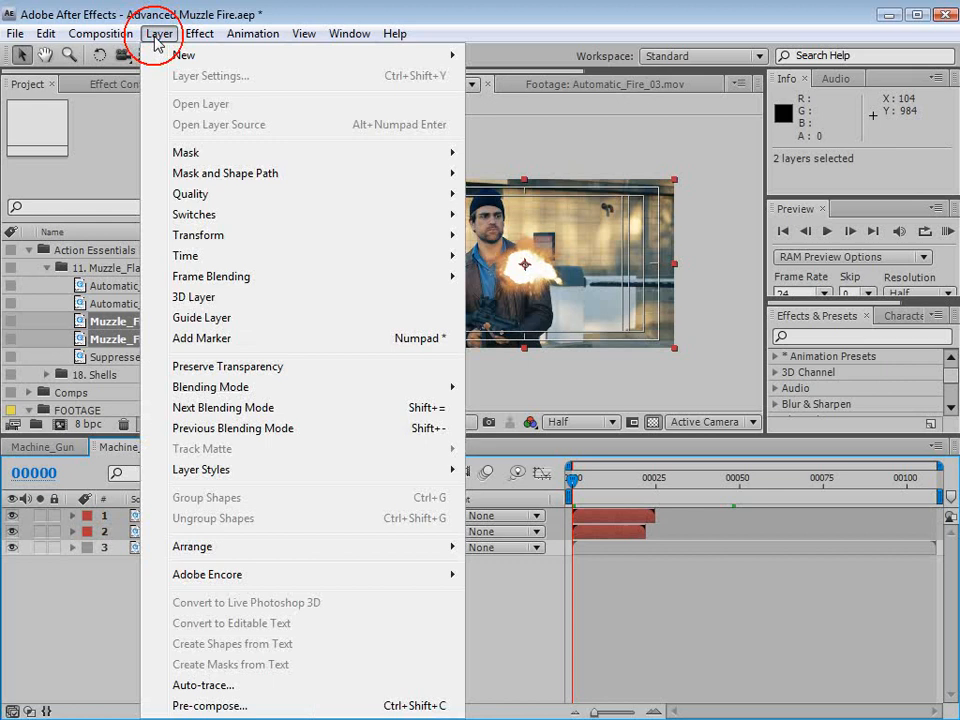
left_click(190, 705)
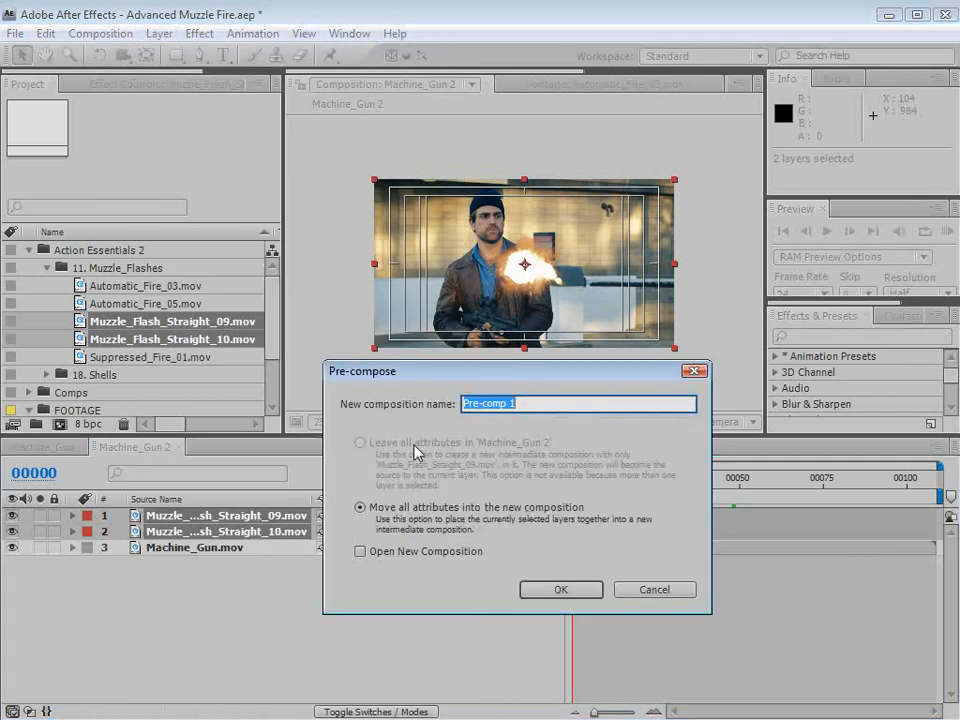
type("R")
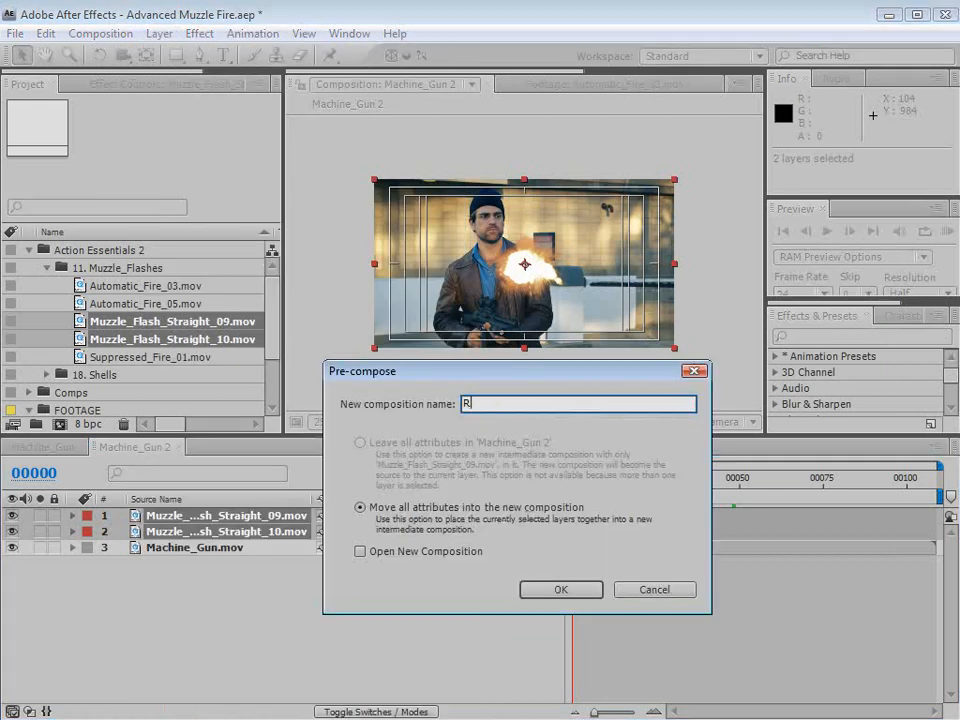
type("apid Fire")
left_click(555, 589)
left_click(237, 639)
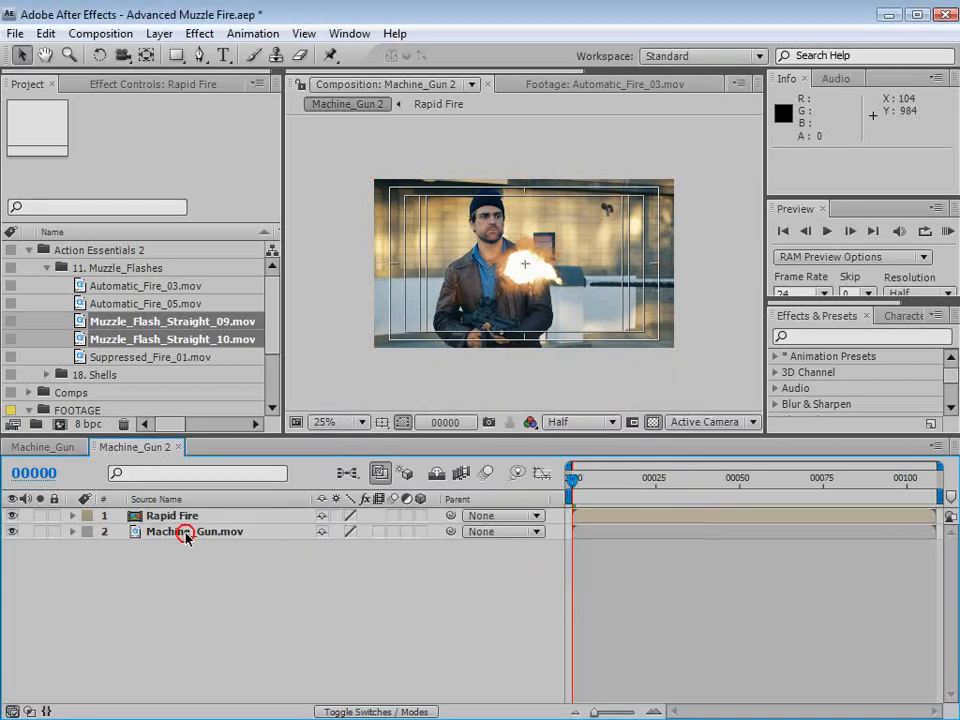
- Open the Rapid Fire composition at 50% magnification with the transparency grid off, and go to frame 0
left_click(176, 518)
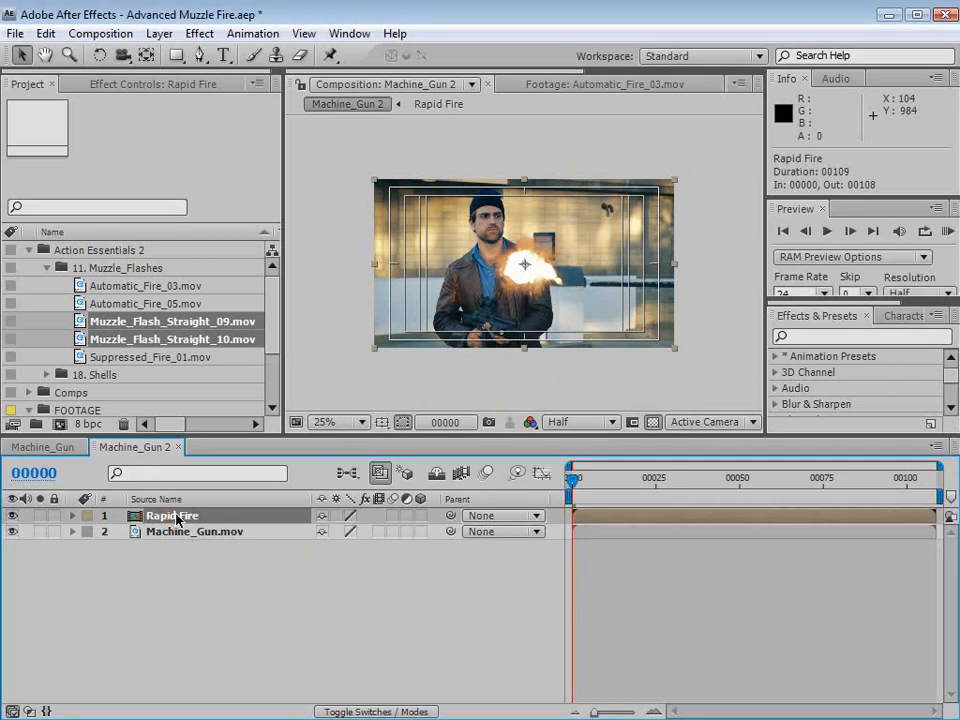
double_click(176, 518)
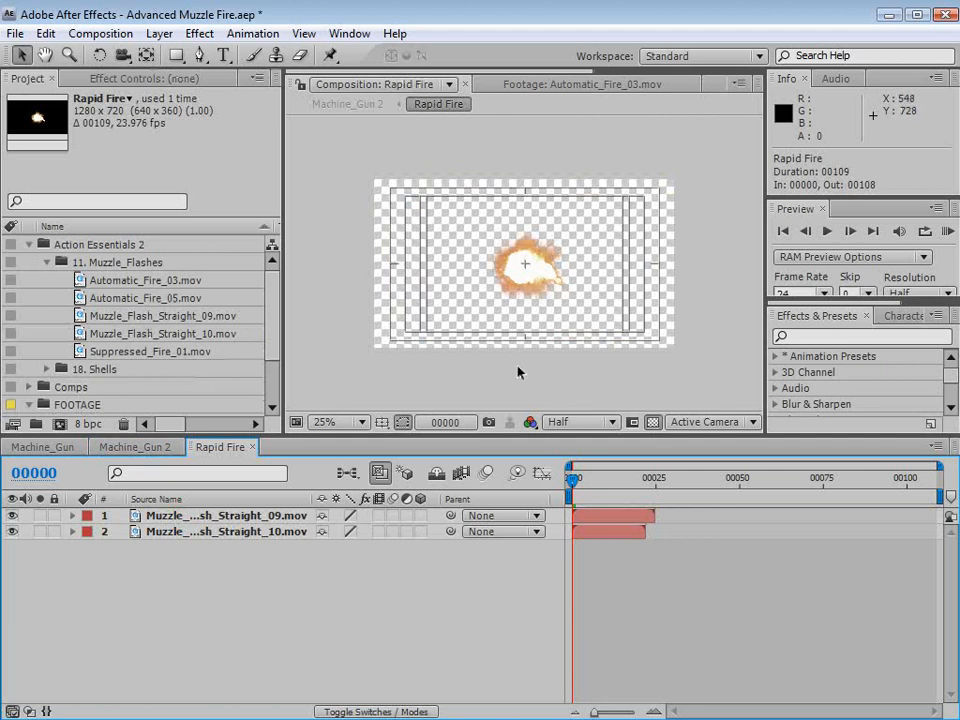
key("period")
left_click(652, 423)
left_click_drag(573, 485, 546, 498)
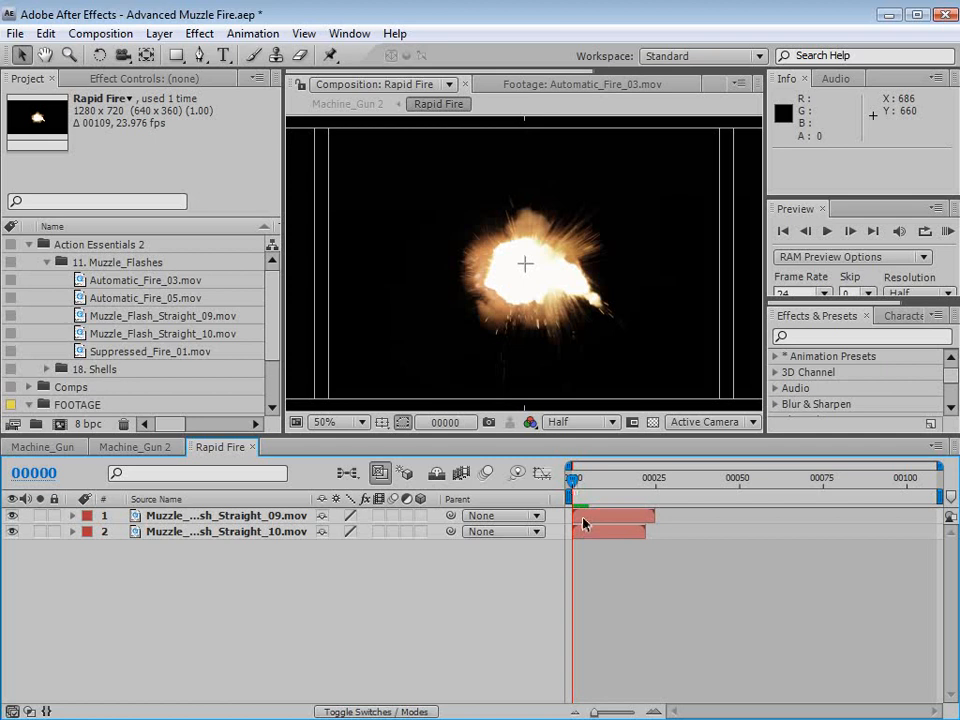
- Shift the Muzzle_Flash_Straight_09.mov layer so that it starts at frame 2, and check the flash
key("Page_Down")
key("Page_Down")
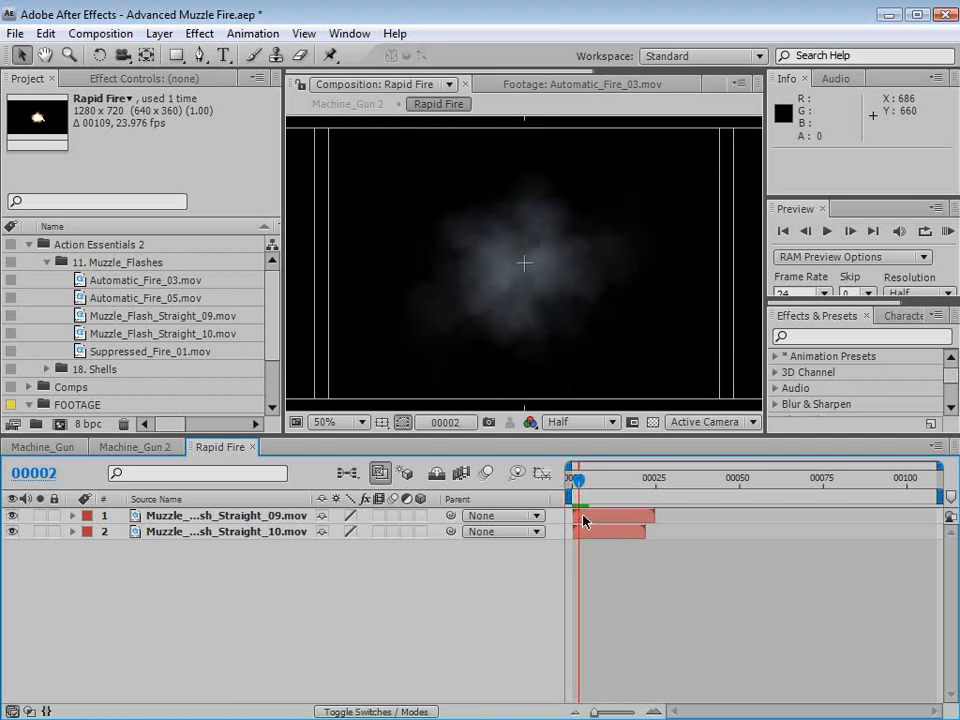
left_click_drag(580, 517, 587, 517)
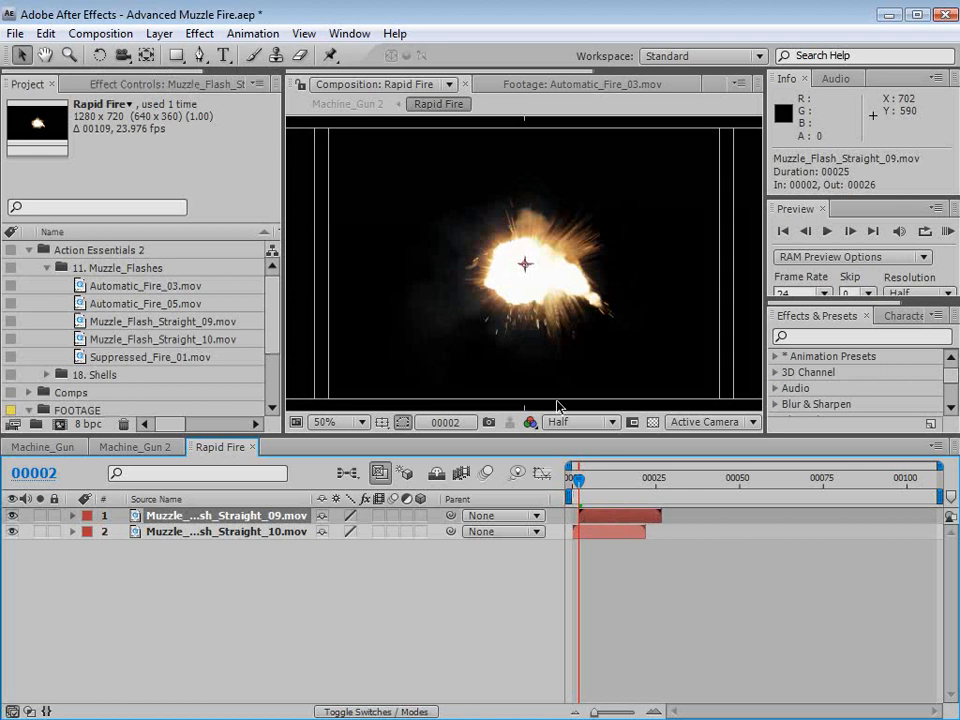
key("grave")
key("grave")
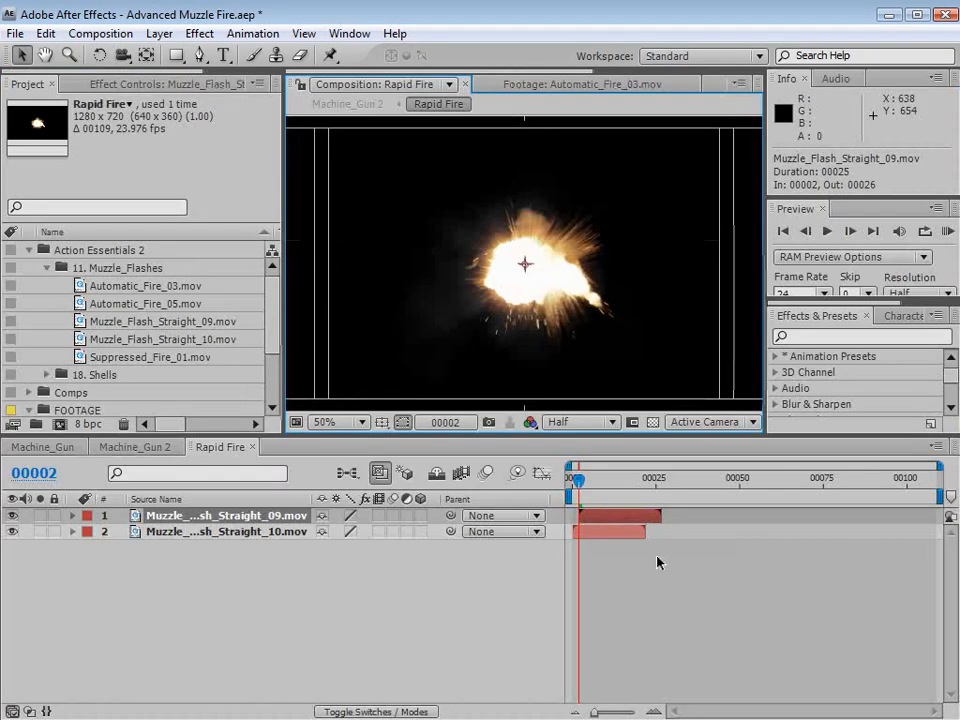
- Duplicate the Muzzle_Flash_Straight_10.mov layer, move the copy to the top of the layer stack, and start it at frame 4
key("Page_Down")
key("Page_Down")
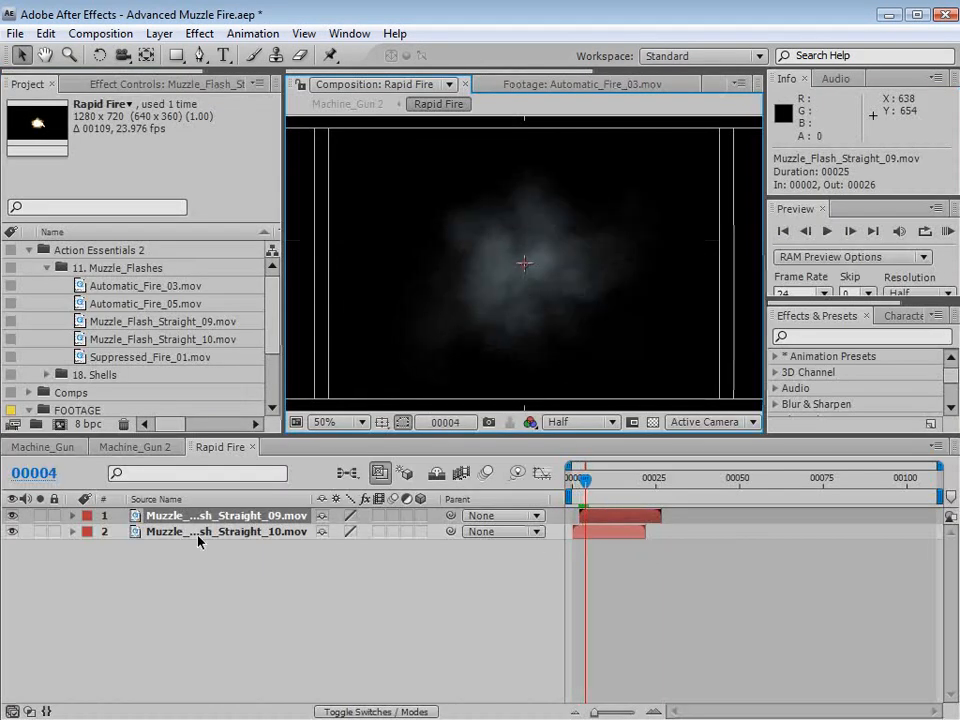
left_click(195, 540)
key("ctrl+d")
left_click_drag(195, 540, 197, 514)
left_click_drag(584, 527, 584, 484)
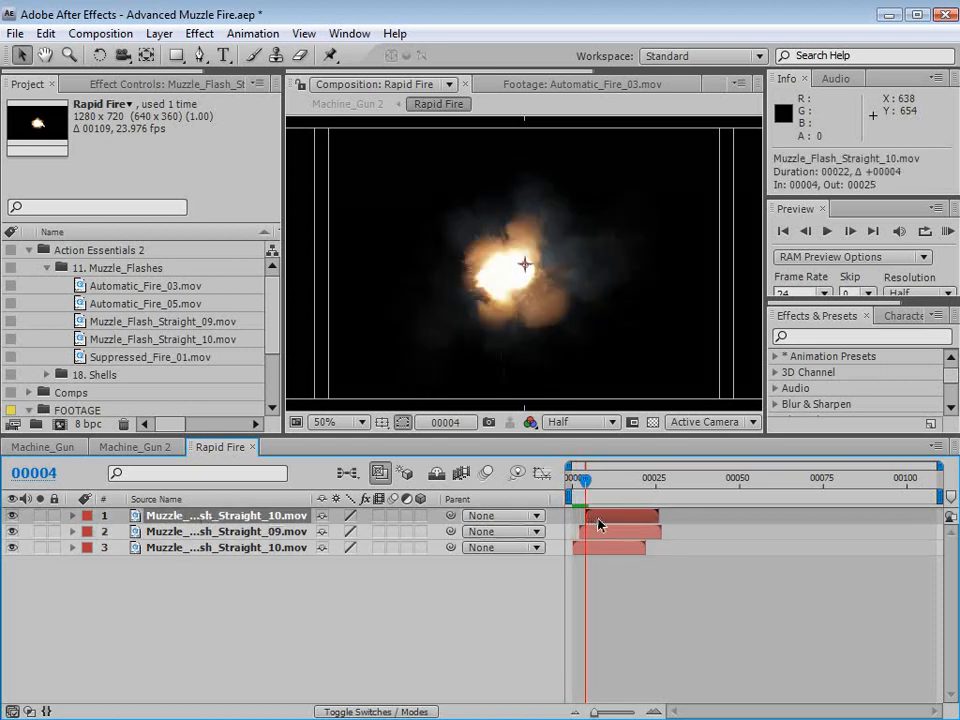
- Scale down and rotate the Muzzle_Flash_Straight_10.mov copy that starts at frame 4, so it differs from the original flash
scroll(525, 216, "down", 2)
left_click_drag(676, 349, 628, 326)
key("w")
left_click_drag(561, 296, 538, 300)
key("v")
- Reposition the Muzzle_Flash_Straight_09.mov flash at frame 2 slightly so its origin lines up with the composition center
scroll(548, 309, "up", 2)
scroll(525, 268, "up", 3)
left_click(578, 480)
left_click(597, 533)
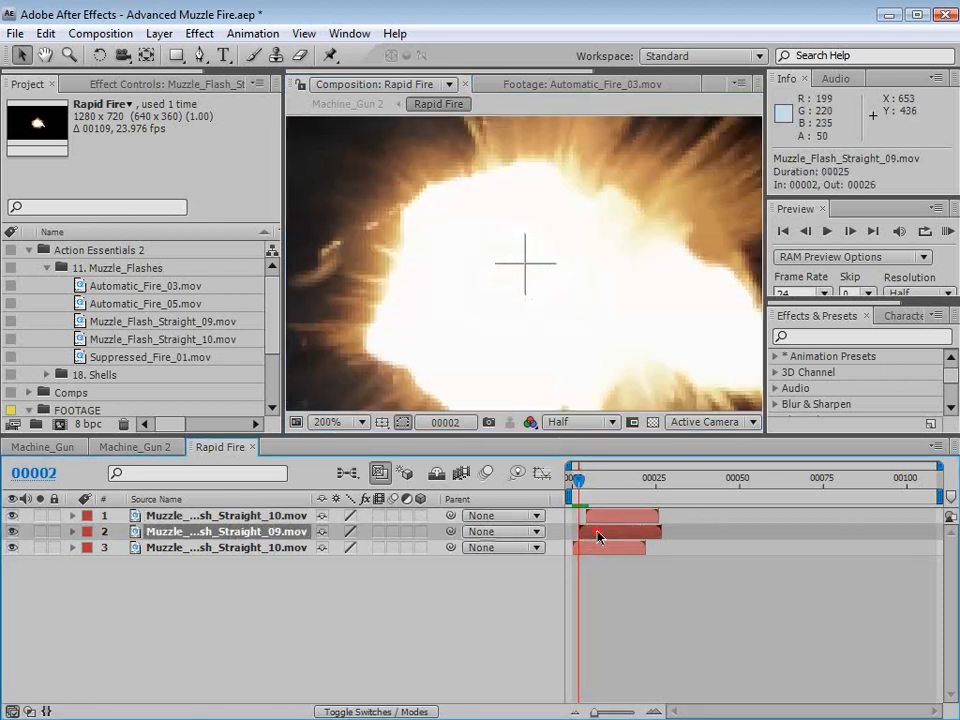
left_click(598, 255)
- Move the Muzzle_Flash_Straight_10.mov flash at frame 0 onto the composition center, at position about 669, 344
left_click(565, 480)
left_click(590, 557)
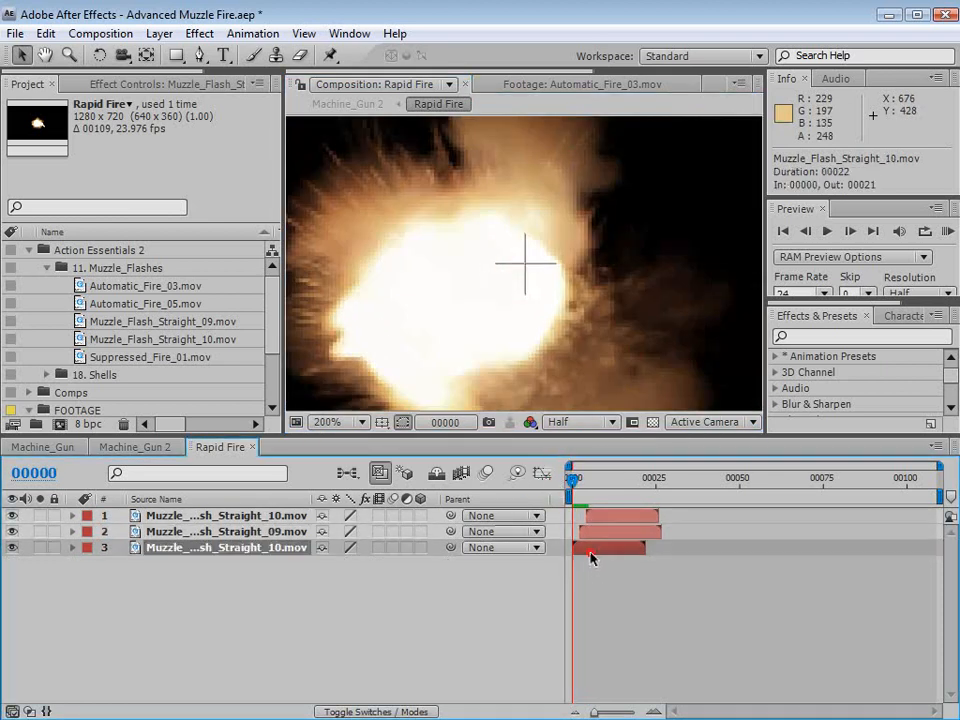
left_click_drag(521, 345, 583, 317)
key("comma")
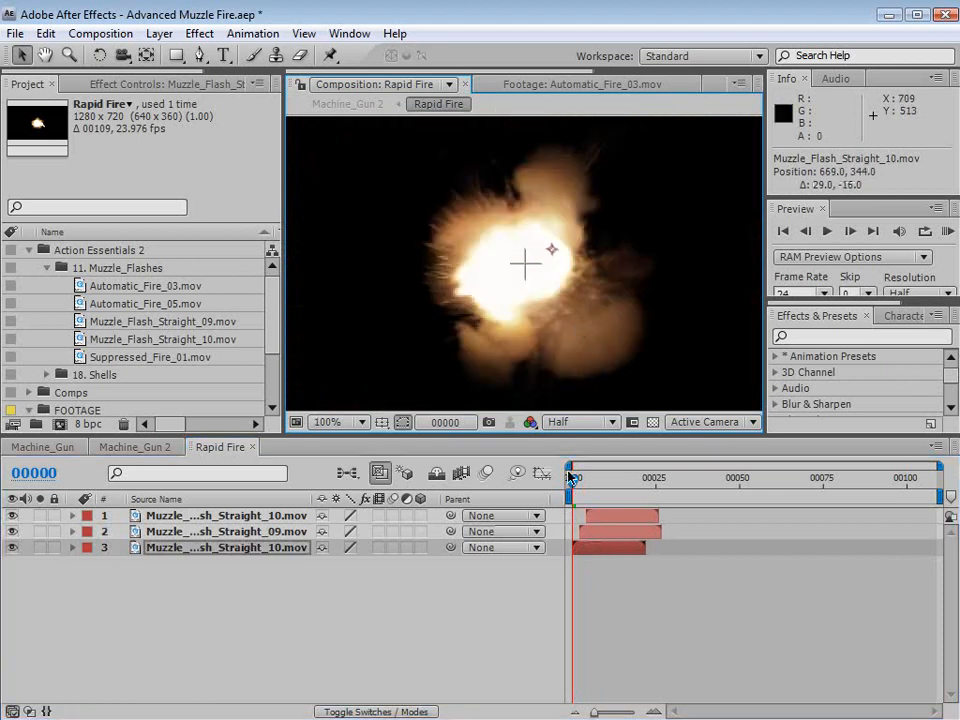
- Duplicate the Muzzle_Flash_Straight_09.mov layer, move the copy to the top of the stack, and start it at frame 6
left_click_drag(569, 476, 578, 478)
left_click(591, 532)
key("comma")
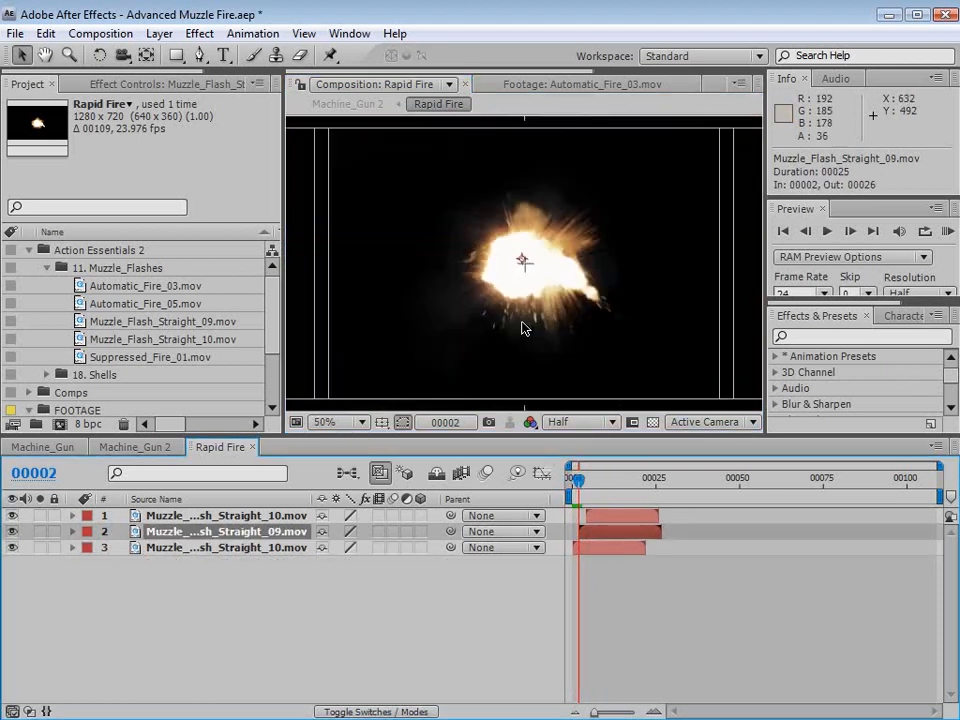
key("ctrl+d")
left_click_drag(193, 535, 200, 513)
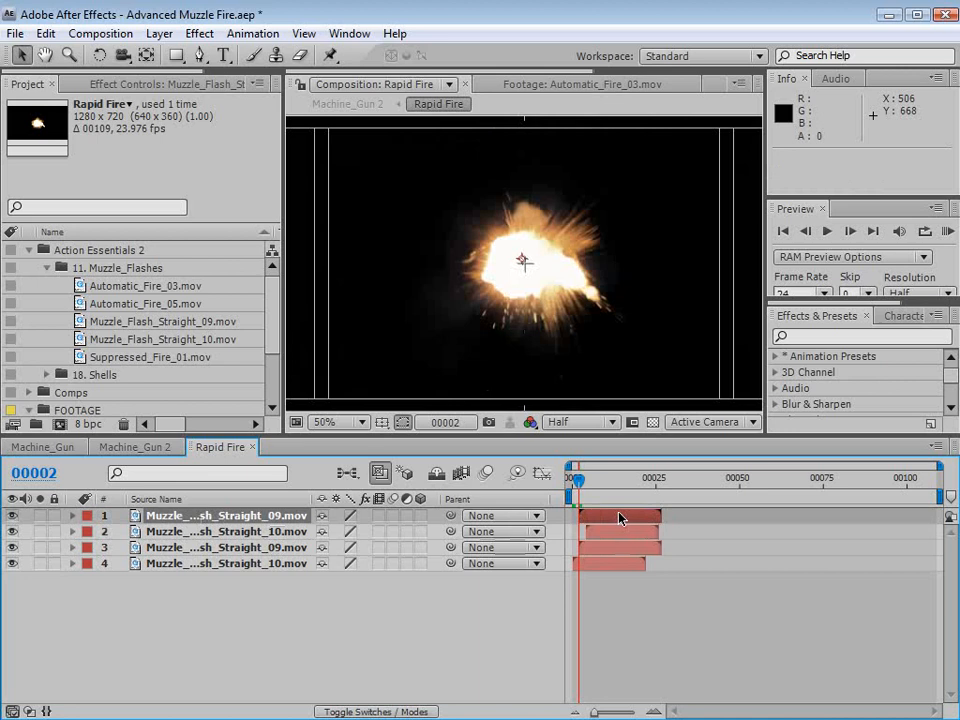
left_click_drag(620, 518, 641, 518)
left_click(589, 481)
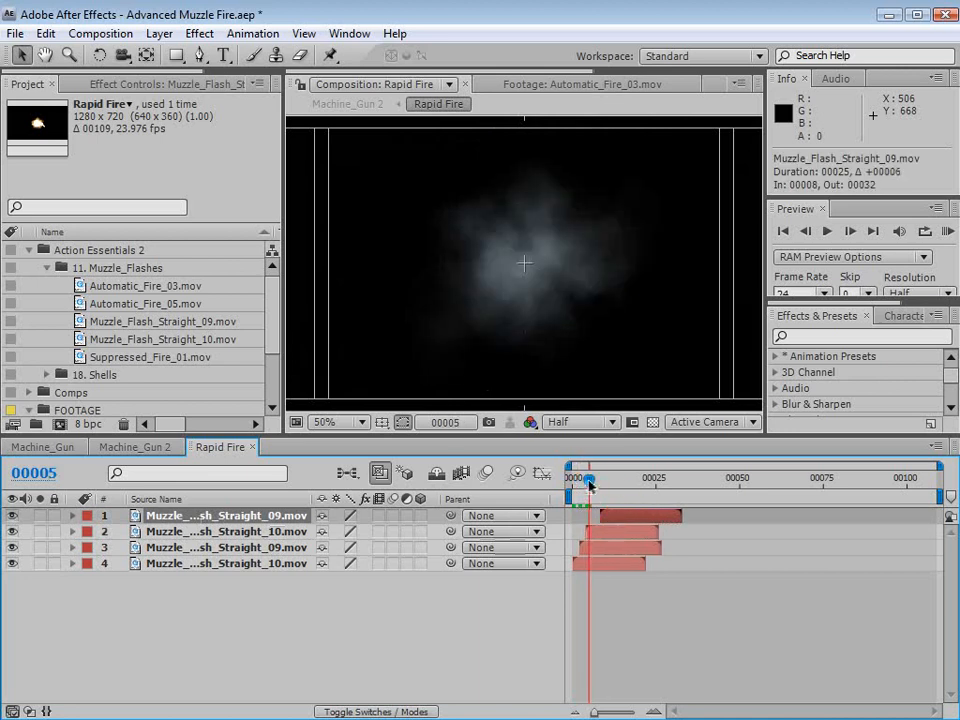
left_click_drag(589, 484, 613, 518)
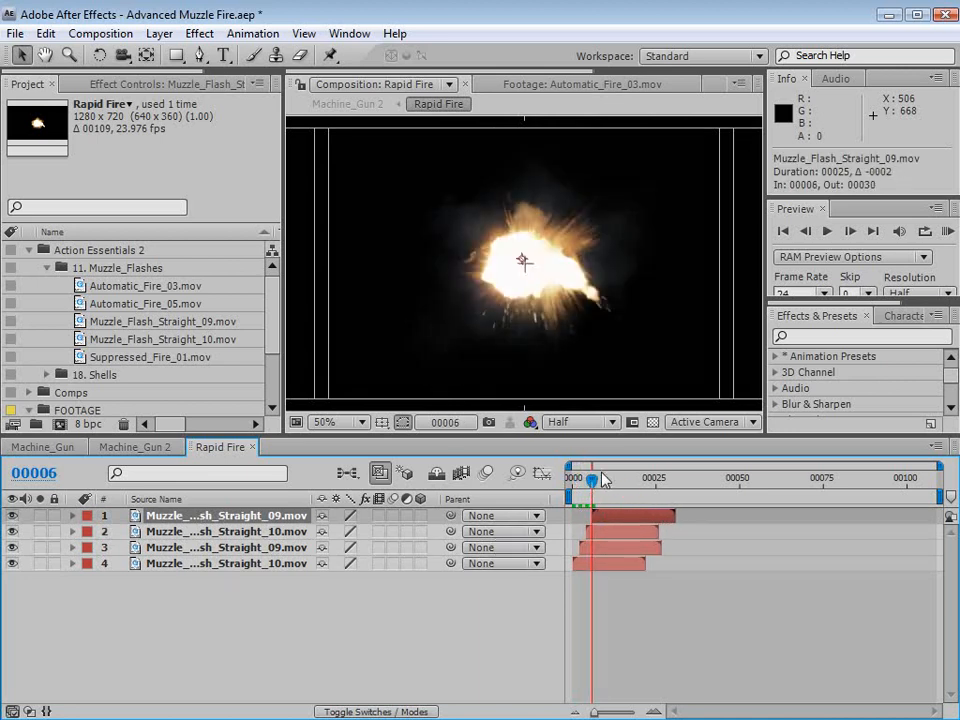
- Scale down and rotate the Muzzle_Flash_Straight_09.mov copy at frame 6, and place it at position about 650.5, 359
left_click_drag(541, 294, 541, 291)
scroll(580, 311, "down", 2)
left_click_drag(675, 345, 606, 277)
key("w")
key("v")
mouse_move(550, 279)
left_mouse_down()
mouse_move(557, 283)
mouse_move(548, 281)
left_mouse_up()
left_click(648, 641)
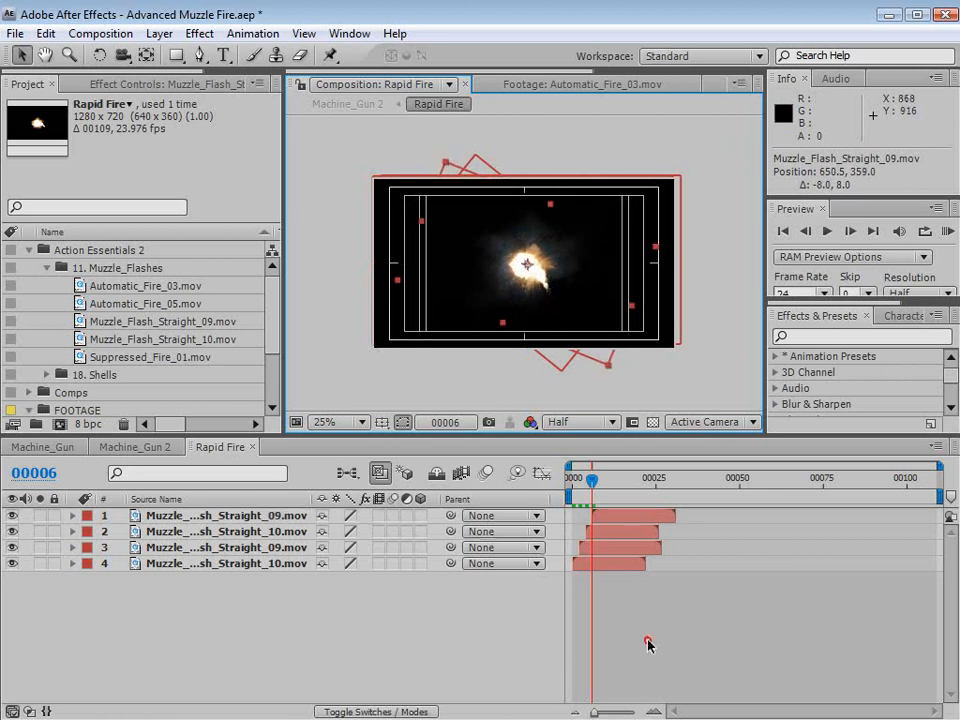
- Trim the end of the Muzzle_Flash_Straight_09.mov layer that starts at frame 2 so it lasts a single frame
left_click_drag(592, 482, 583, 527)
key("=")
key("=")
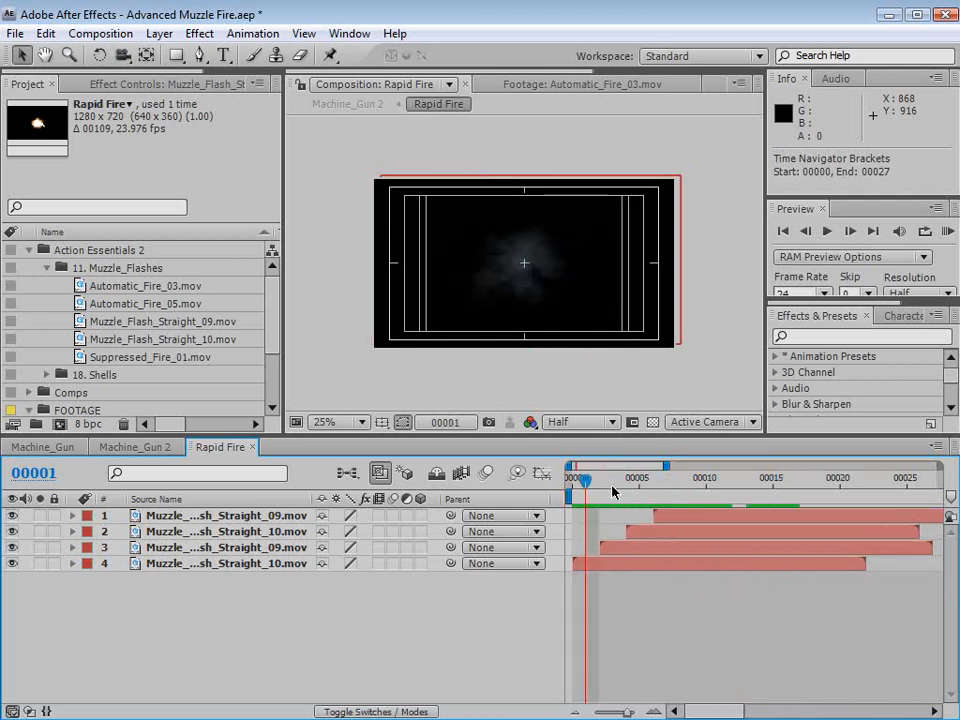
left_click(603, 486)
left_click(620, 550)
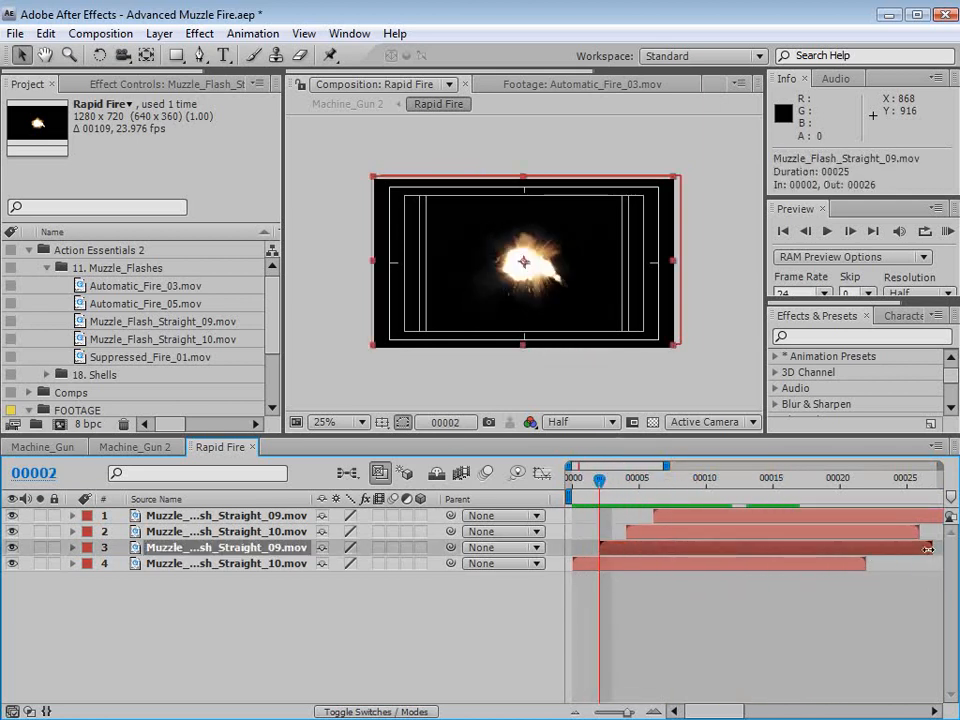
left_click_drag(928, 548, 612, 550)
- Trim the top Muzzle_Flash_Straight_09.mov layer at frame 6 so it lasts only that frame
left_click(673, 518)
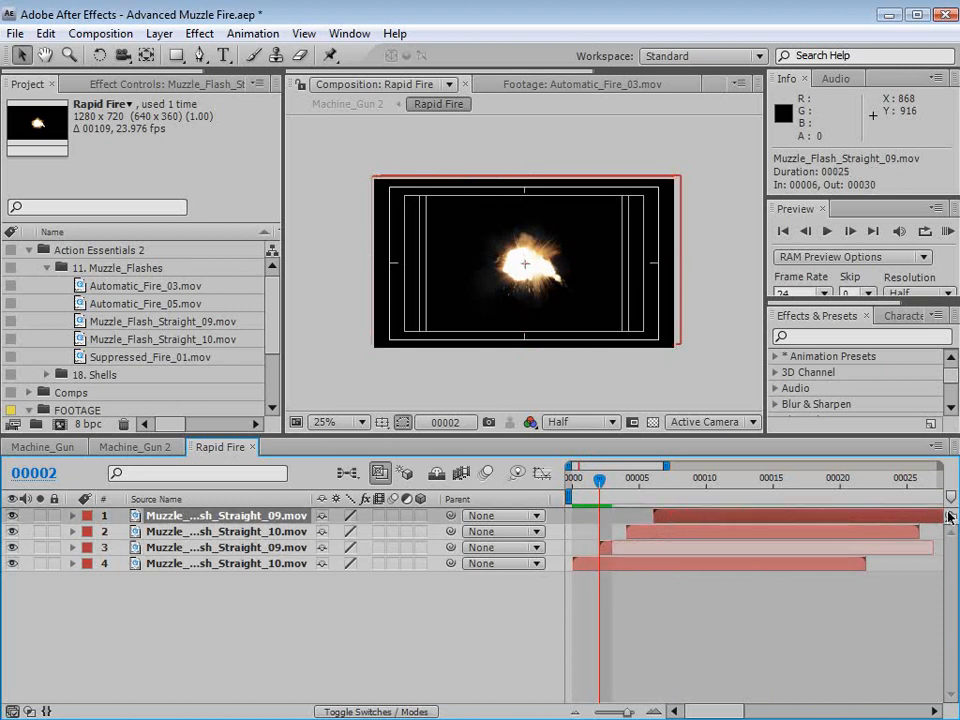
left_click(659, 480)
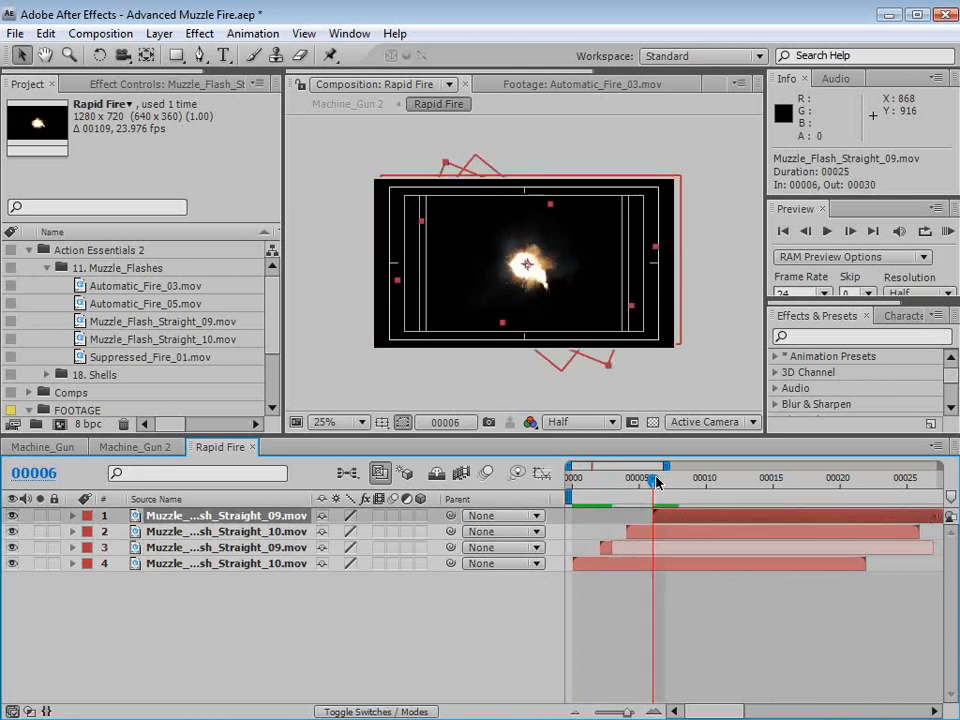
key("alt+]")
left_click(682, 581)
- Preview the four-flash sequence from frame 0 and examine how the flashes and smoke alternate
key("KP_0")
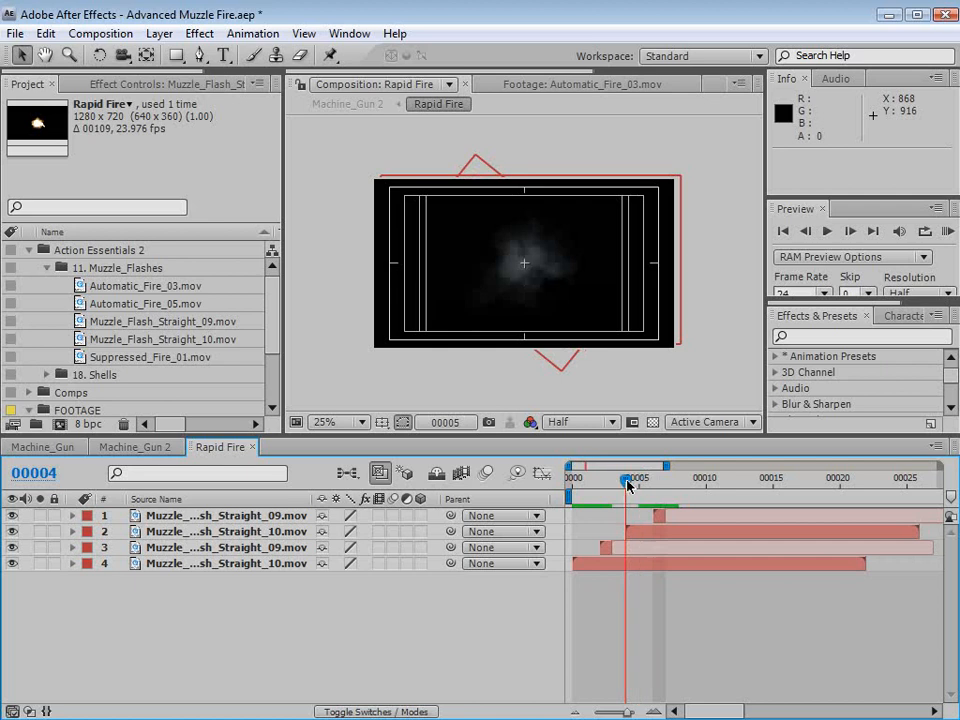
left_click(668, 620)
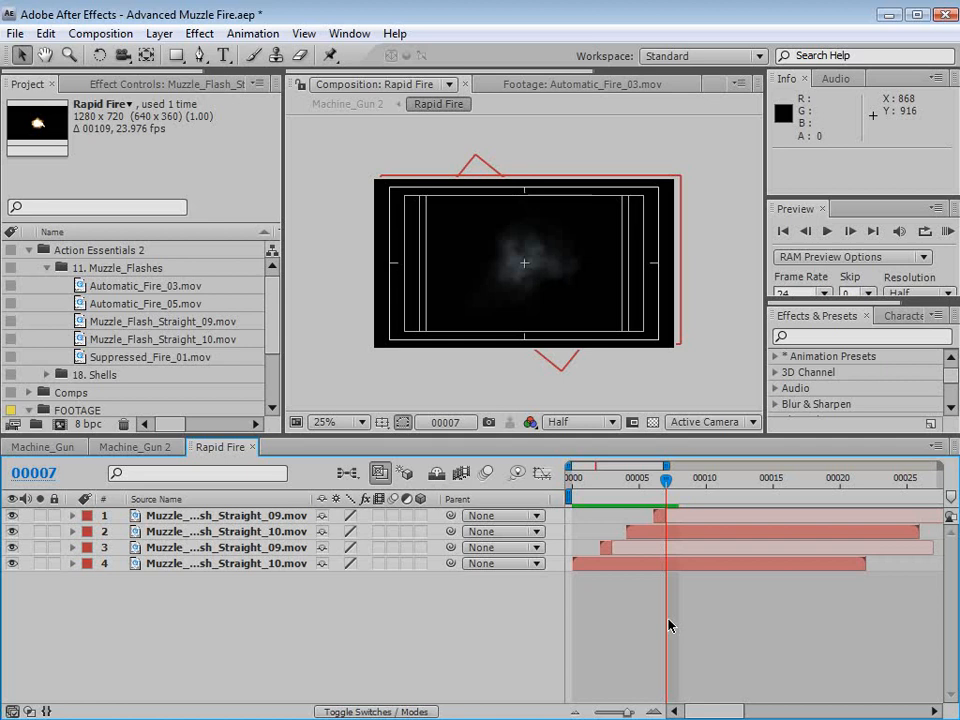
left_click_drag(617, 478, 546, 500)
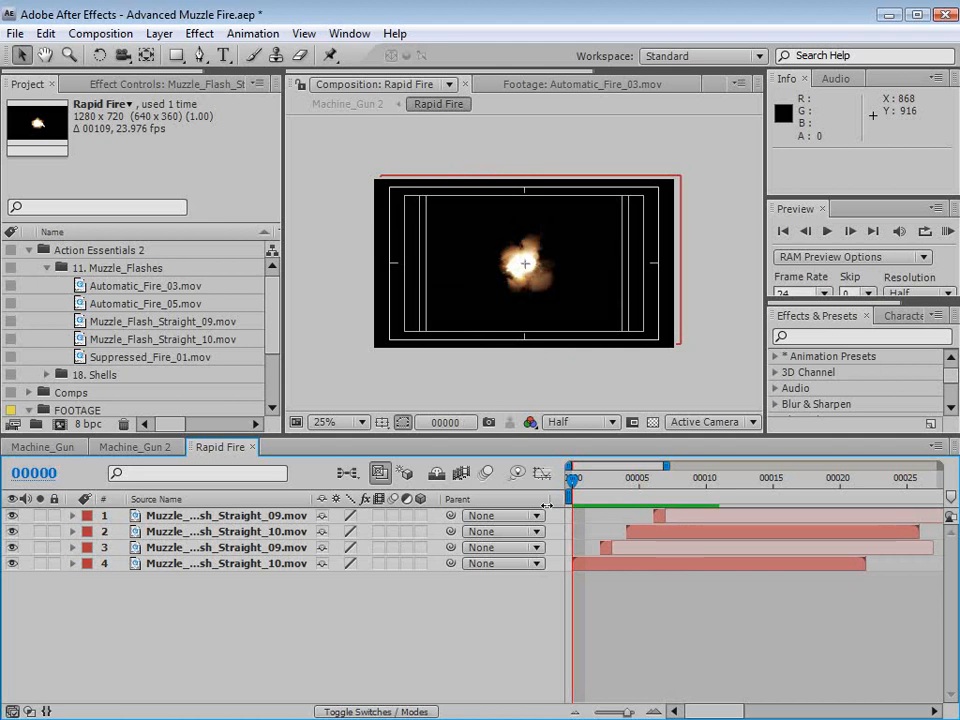
left_click_drag(580, 480, 545, 528)
scroll(517, 282, "up", 2)
left_click(606, 480)
left_click(667, 606)
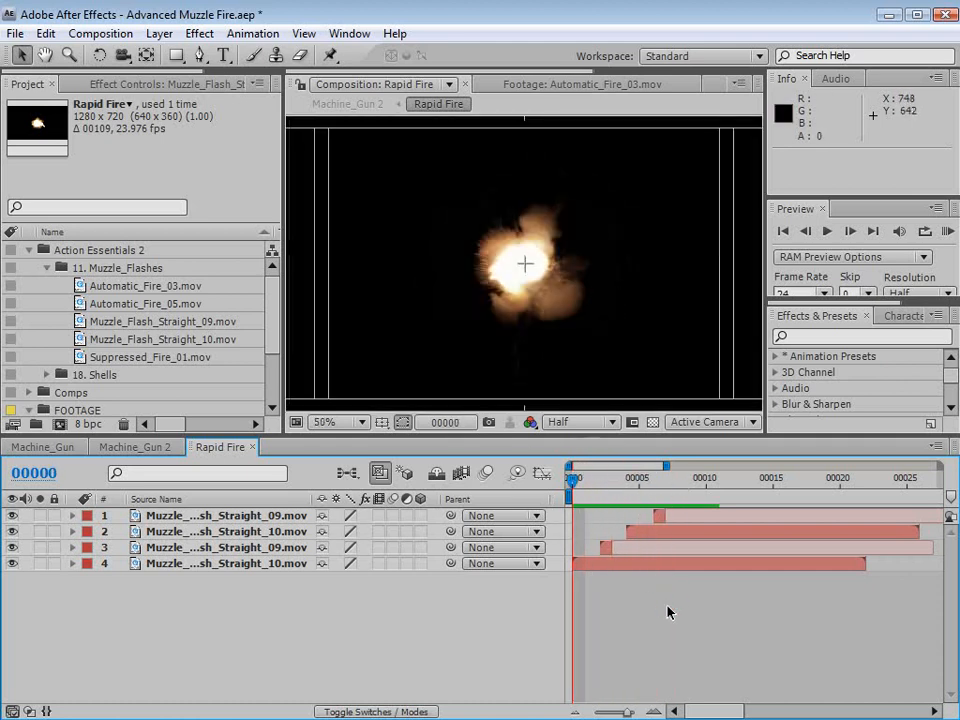
- Duplicate all four flash layers, stack the copies on top, shift them 8 frames to start at frame 8, and check the timing
key("minus")
left_click(199, 563)
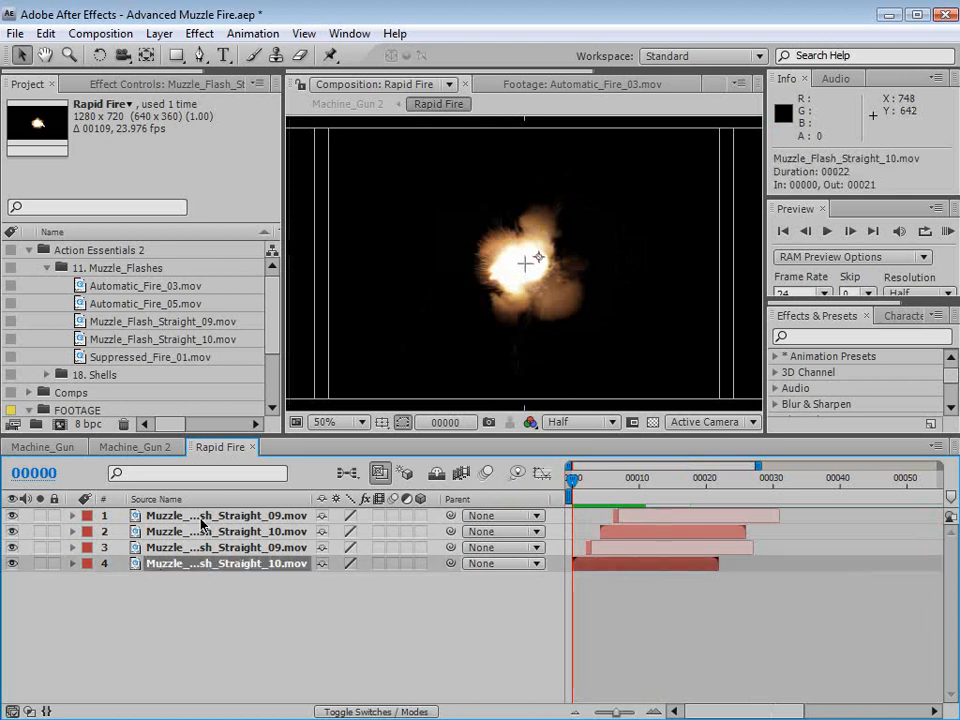
left_click(206, 519, "shift")
left_click(45, 33)
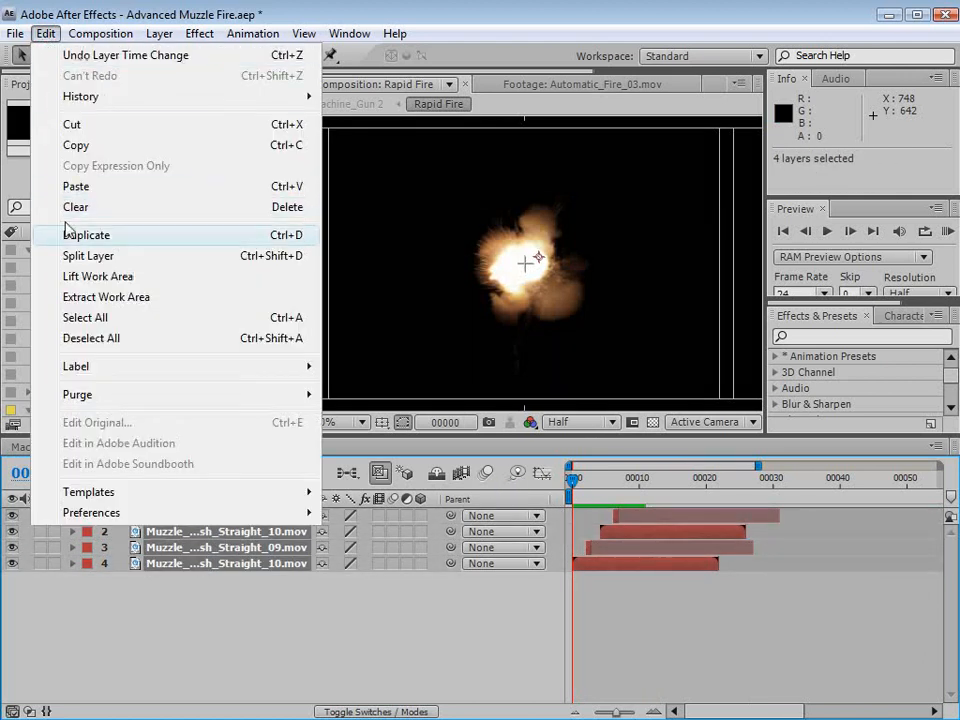
left_click(72, 233)
left_click_drag(163, 611, 173, 530)
left_click_drag(587, 565, 636, 563)
left_click(613, 485)
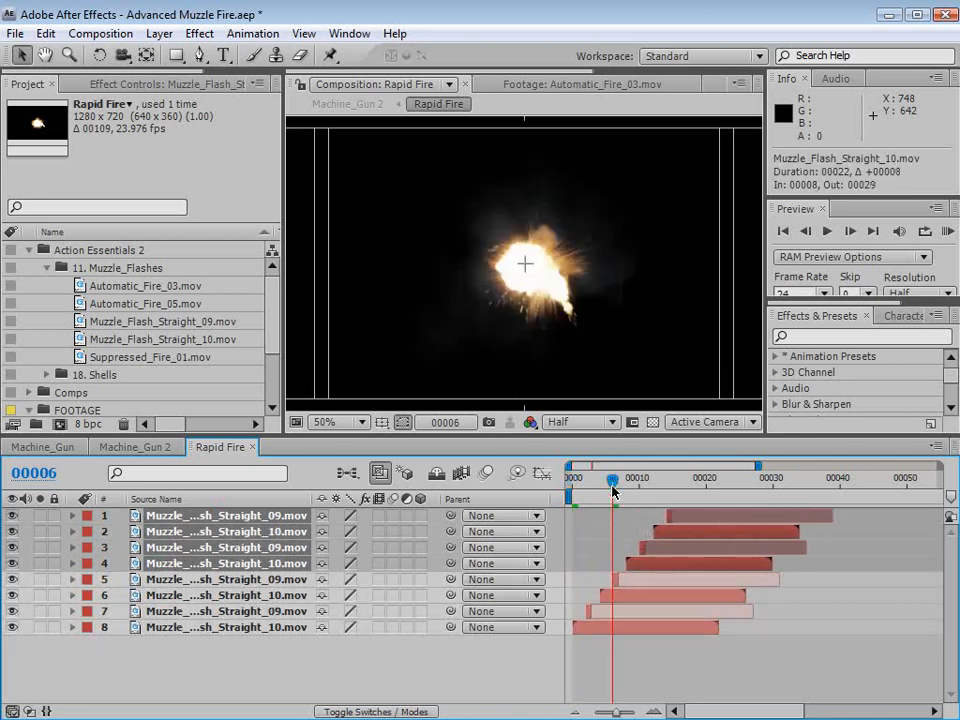
key("Page_Down")
key("Page_Down")
left_click_drag(627, 487, 665, 482)
- Duplicate the four selected flash layers again, stack the copies on top, shift them to start at frame 16, and preview the burst
key("ctrl+d")
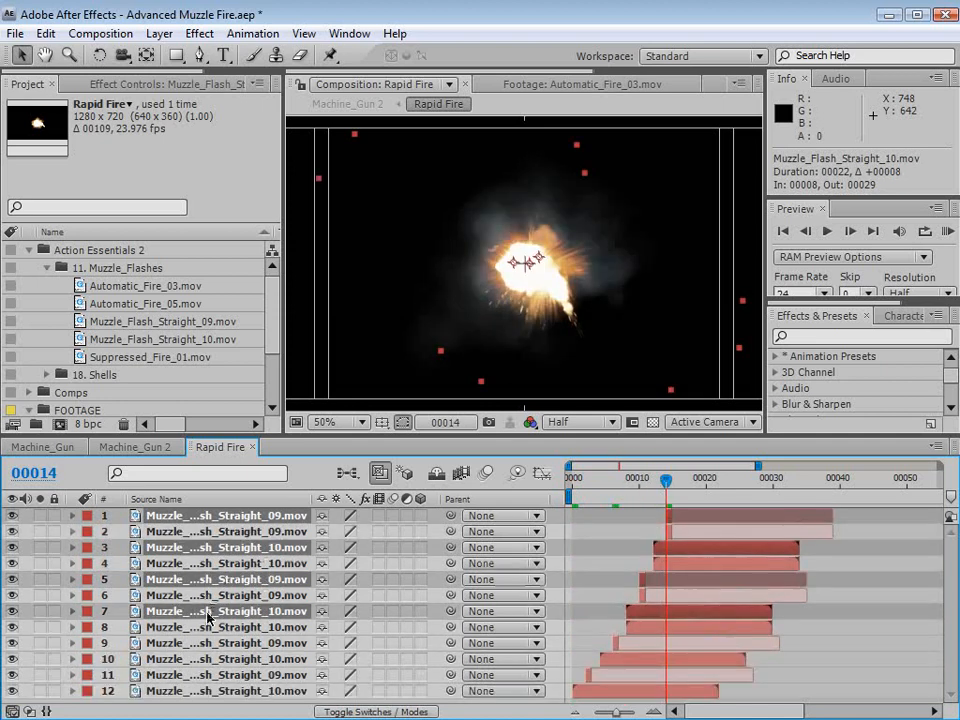
left_click_drag(209, 617, 211, 530)
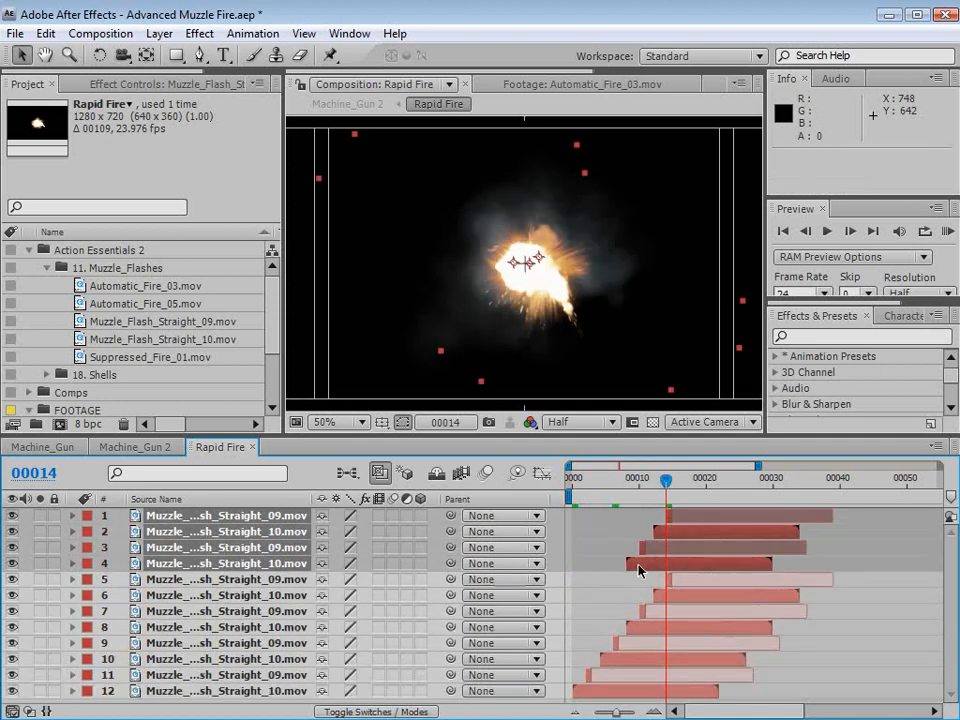
left_click_drag(638, 571, 694, 565)
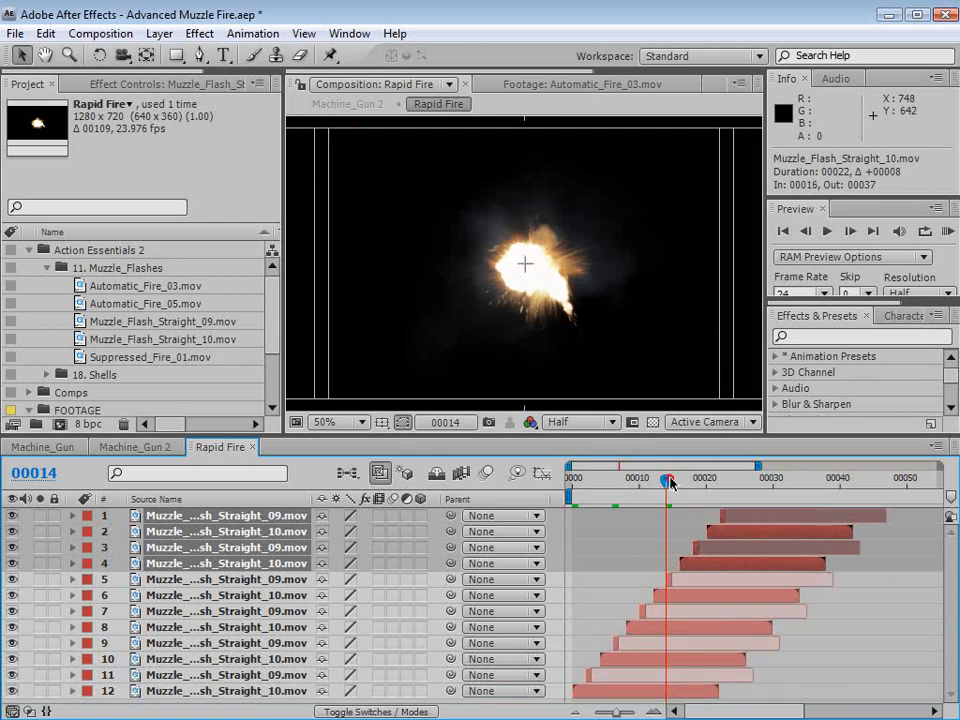
key("KP_0")
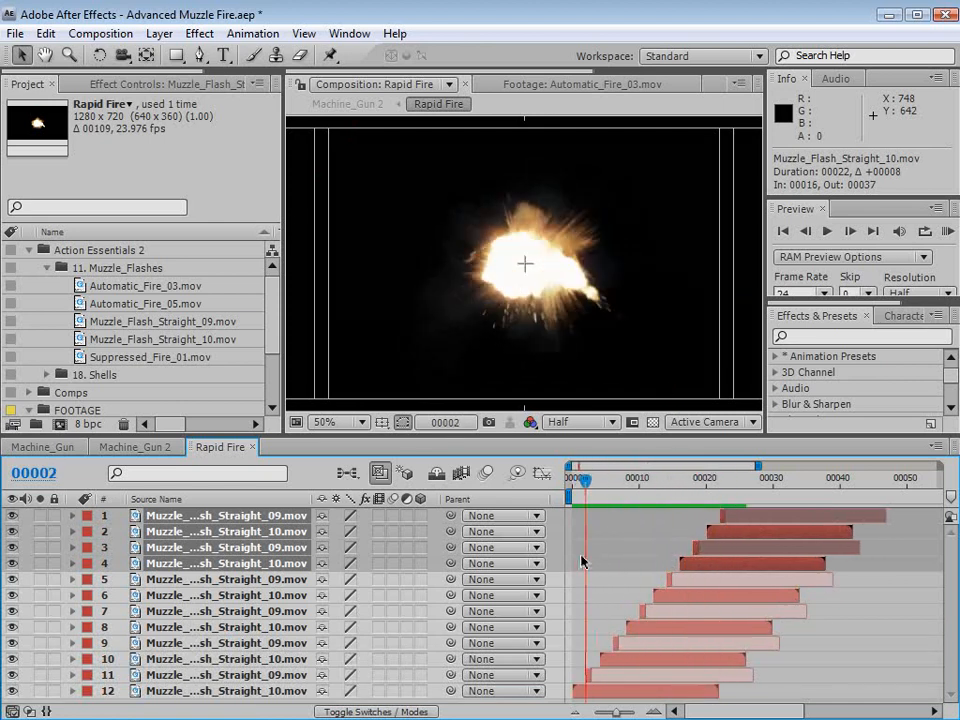
scroll(587, 288, "down", 2)
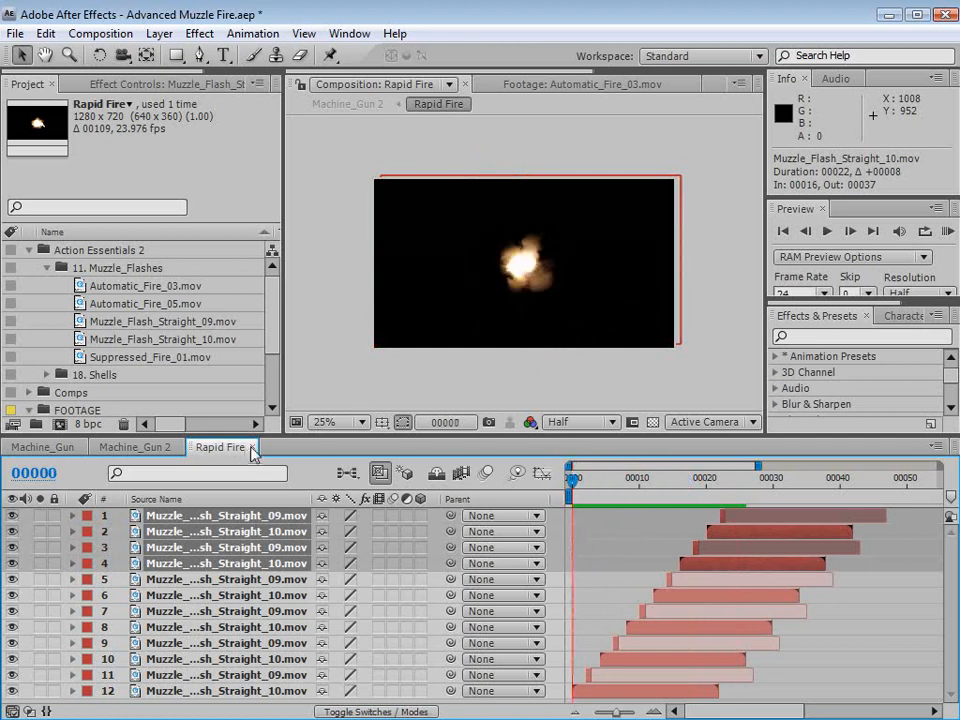
- Close the Rapid Fire composition and, in Machine_Gun 2, shift the Rapid Fire layer to start at frame 14
left_click(252, 453)
left_click(484, 609)
left_click(193, 521)
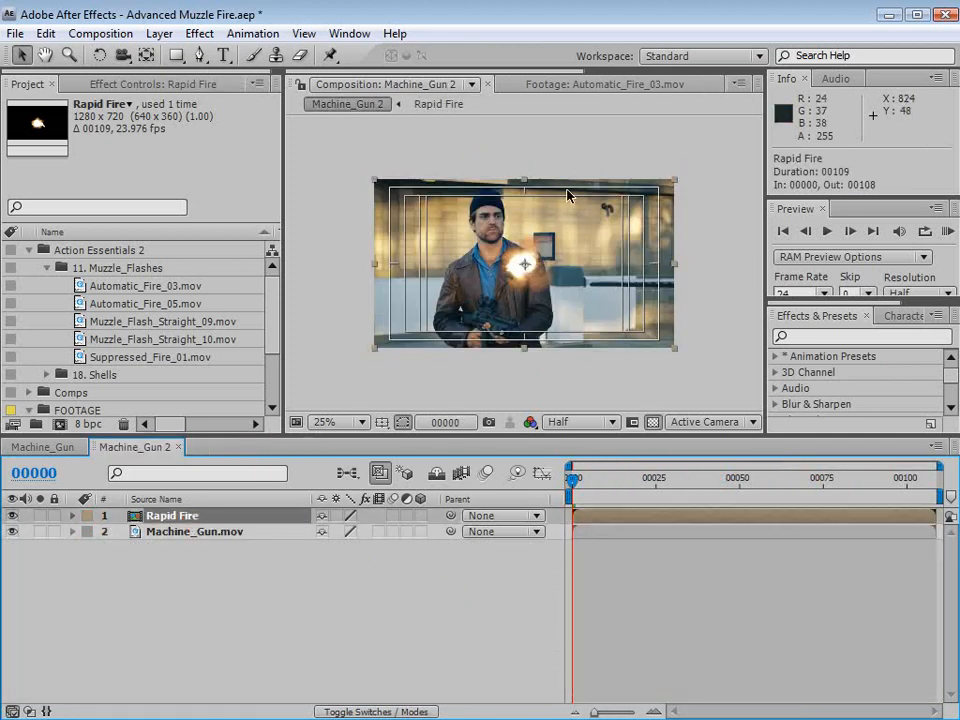
key("period")
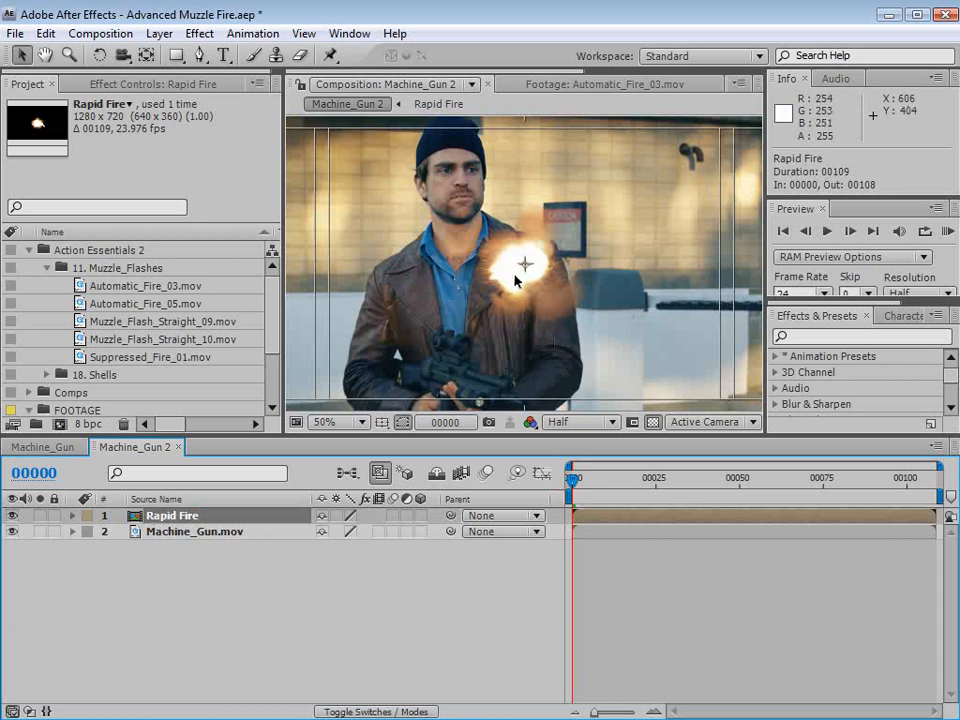
left_click(583, 427)
left_click(583, 491)
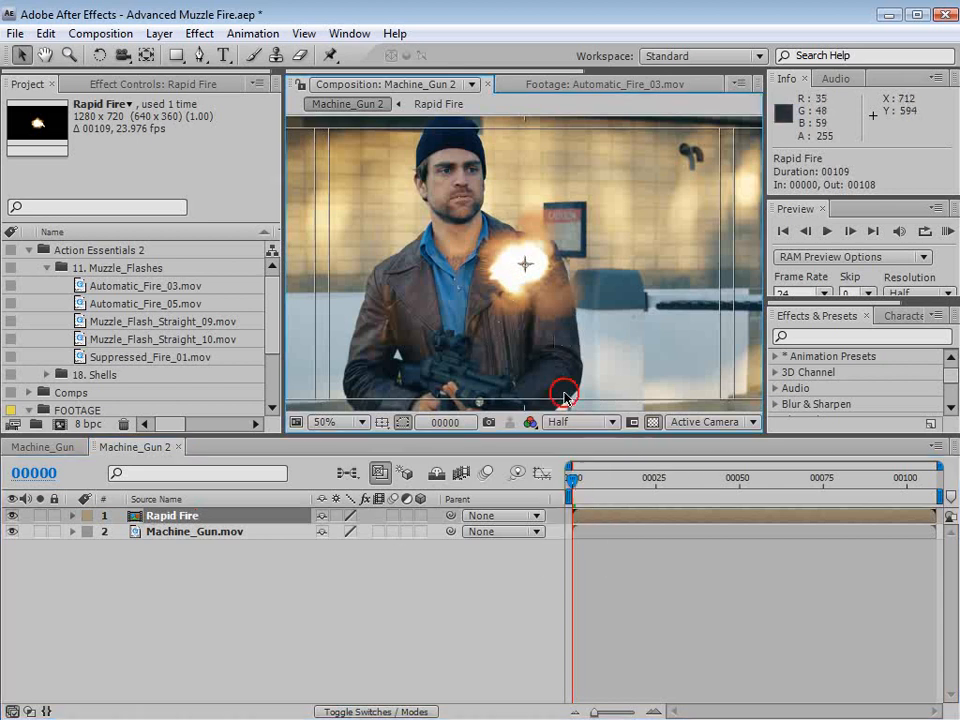
key("space")
left_click_drag(506, 383, 509, 327)
left_click_drag(587, 485, 619, 484)
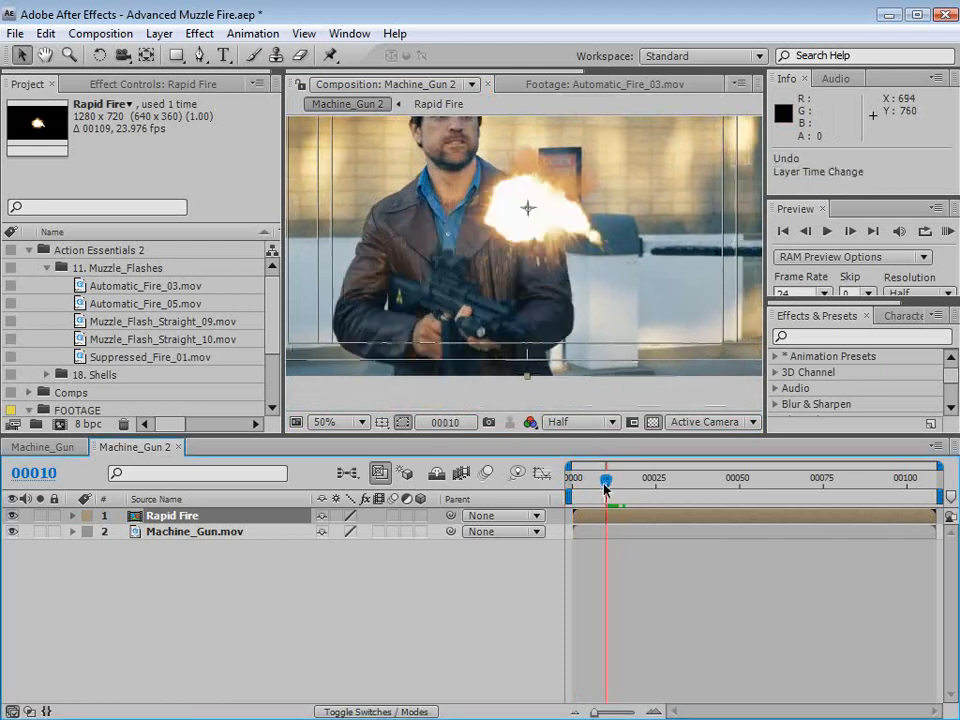
left_click_drag(605, 486, 627, 523)
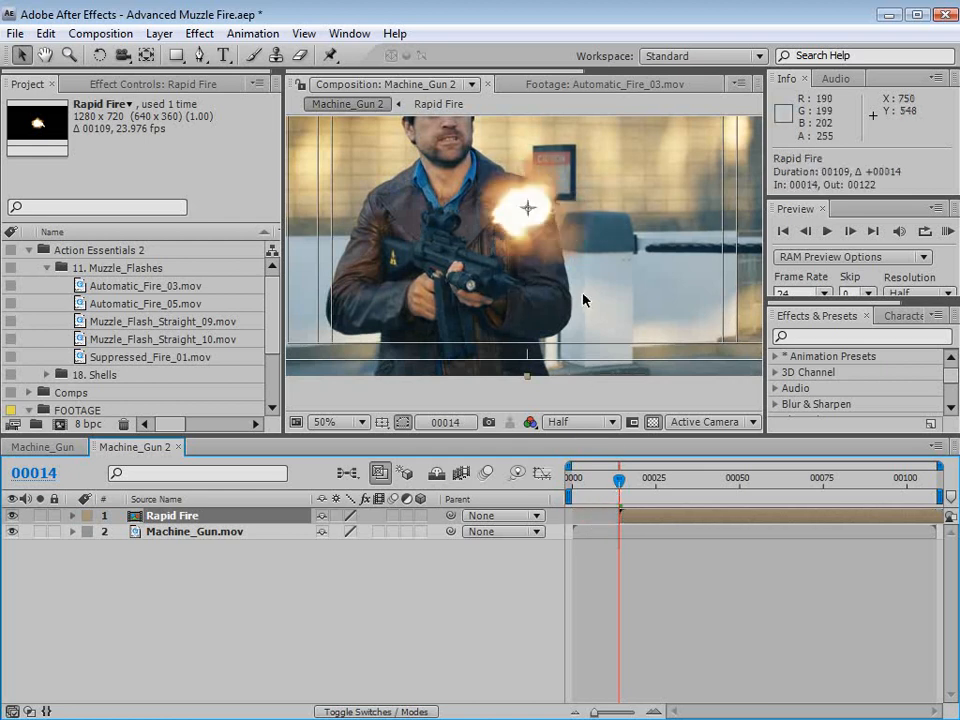
- Scale the Rapid Fire layer down to about half size and place it on the gun's muzzle at position about 632, 520
left_click_drag(545, 217, 518, 268)
scroll(530, 277, "down", 1)
left_click_drag(662, 348, 592, 306)
scroll(520, 240, "up", 2)
left_click_drag(503, 282, 526, 310)
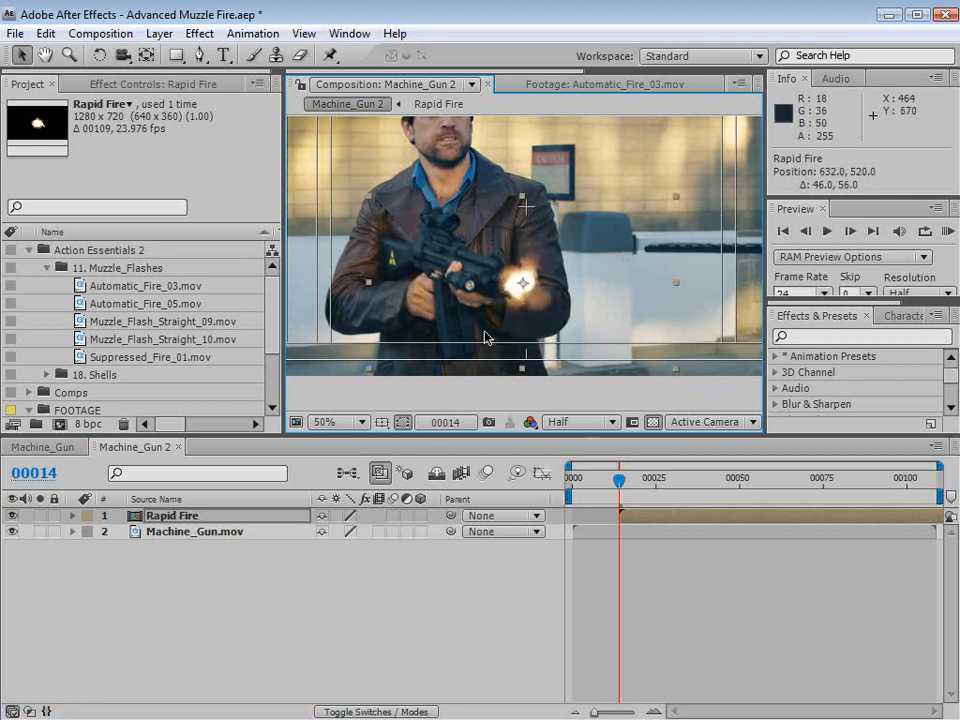
- Set the Rapid Fire layer's opacity to 28% and add a Position keyframe to it at frame 14
key("t")
left_click_drag(322, 538, 258, 535)
left_click(154, 516)
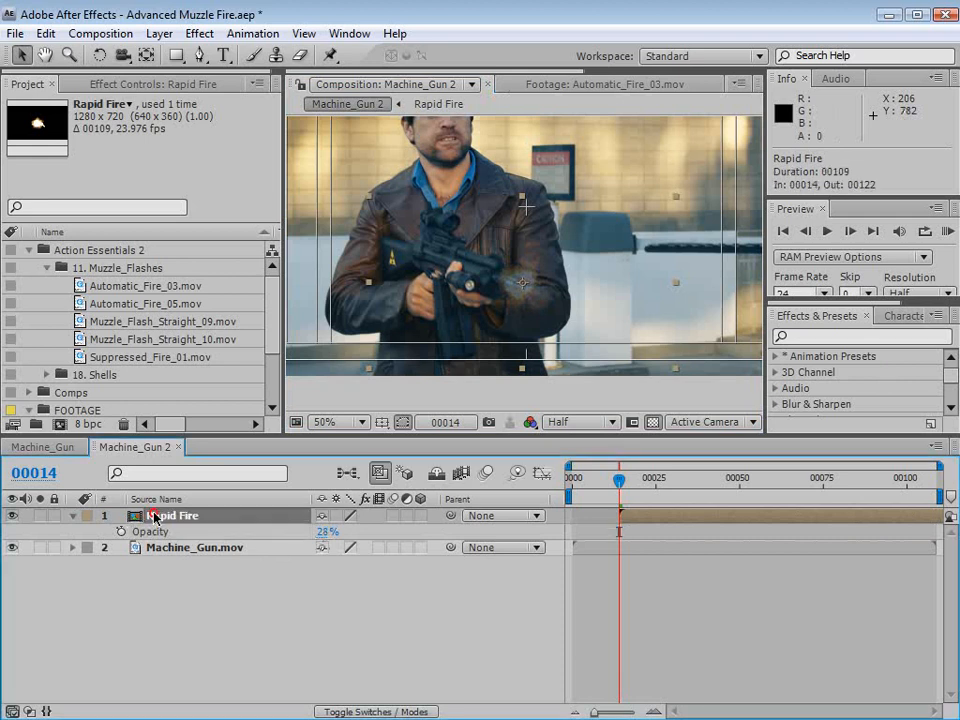
left_click(120, 532)
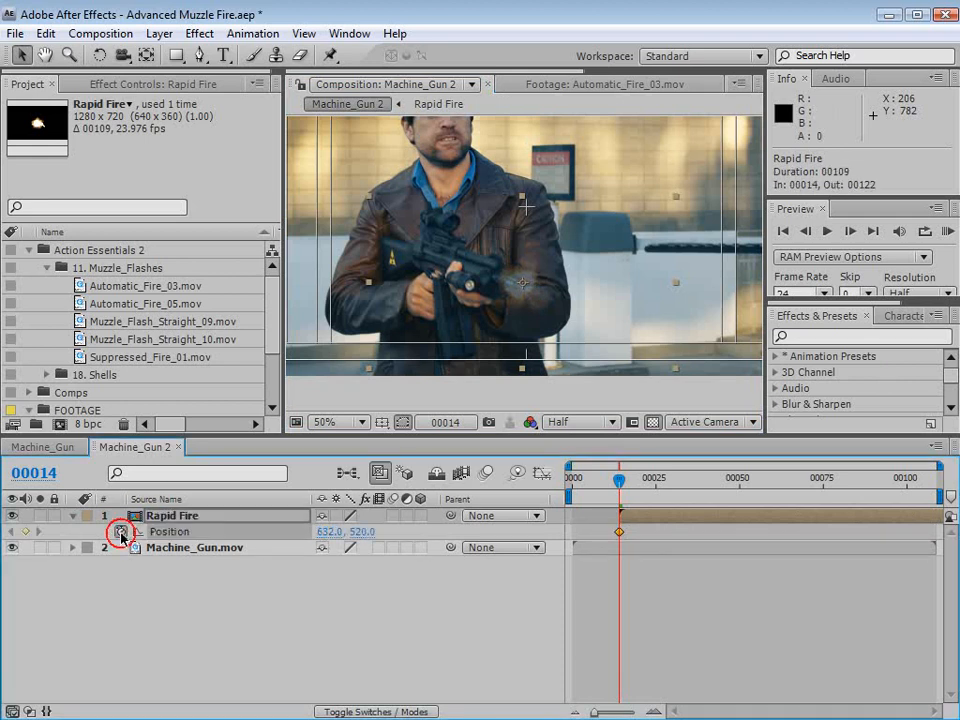
scroll(414, 291, "up", 2)
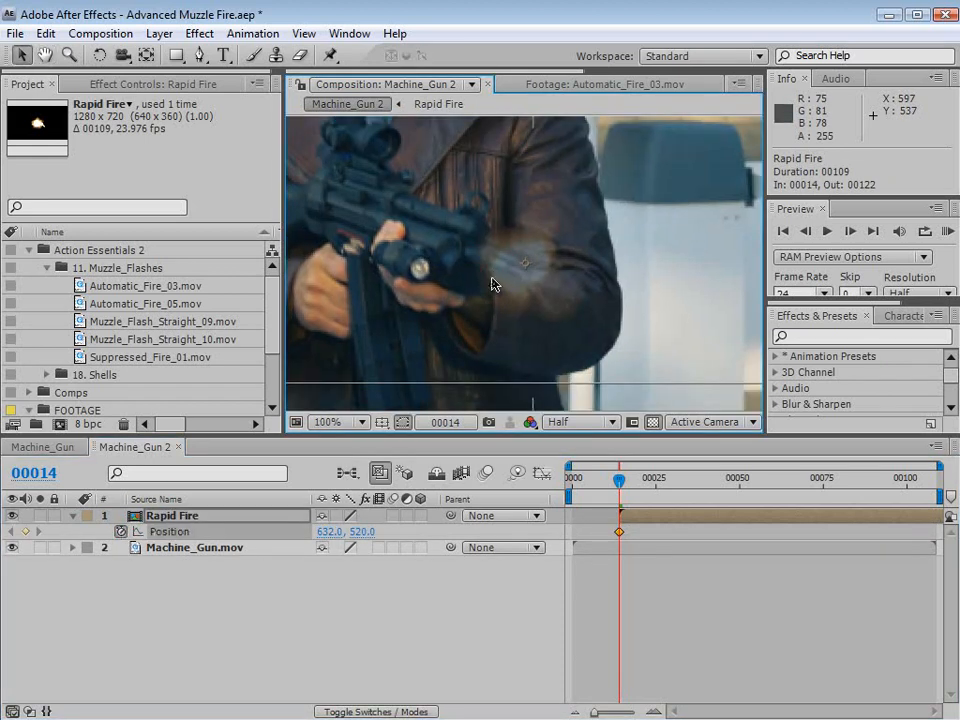
- Keyframe the Rapid Fire layer's position on the gun's muzzle every two frames from frame 16 to 24
key("Page_Down")
key("Page_Down")
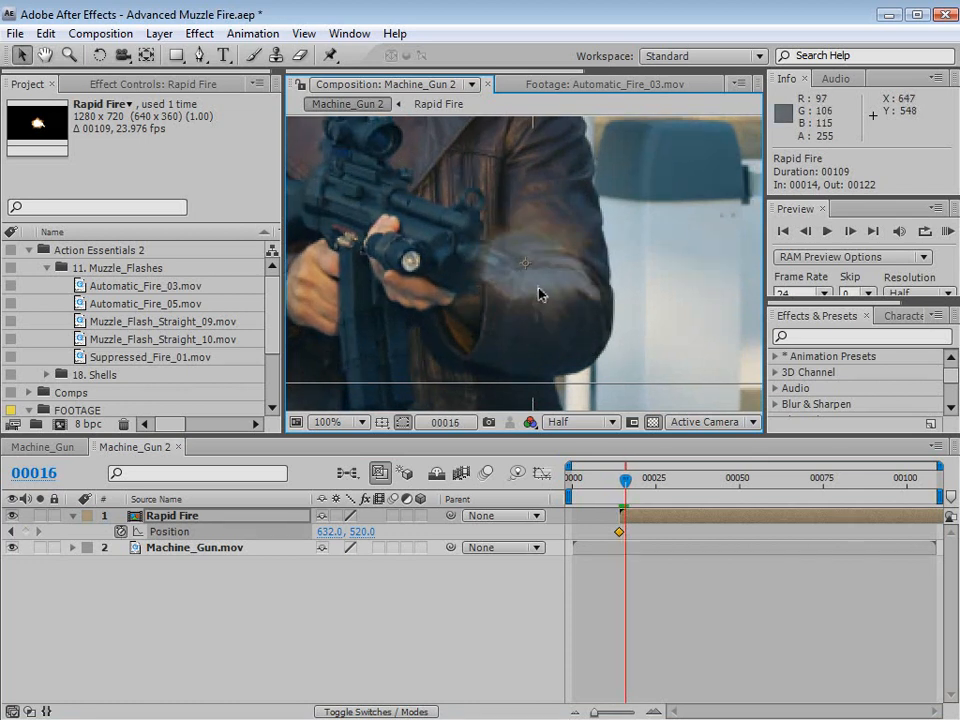
left_click_drag(538, 293, 553, 197)
key("Page_Down")
key("Page_Down")
key("Page_Down")
key("Page_Down")
key("Page_Down")
key("Page_Down")
key("Page_Down")
key("Page_Down")
scroll(527, 244, "down", 2)
- Continue keyframing the Rapid Fire layer's position along the moving muzzle up to frame 41
key("Page_Down")
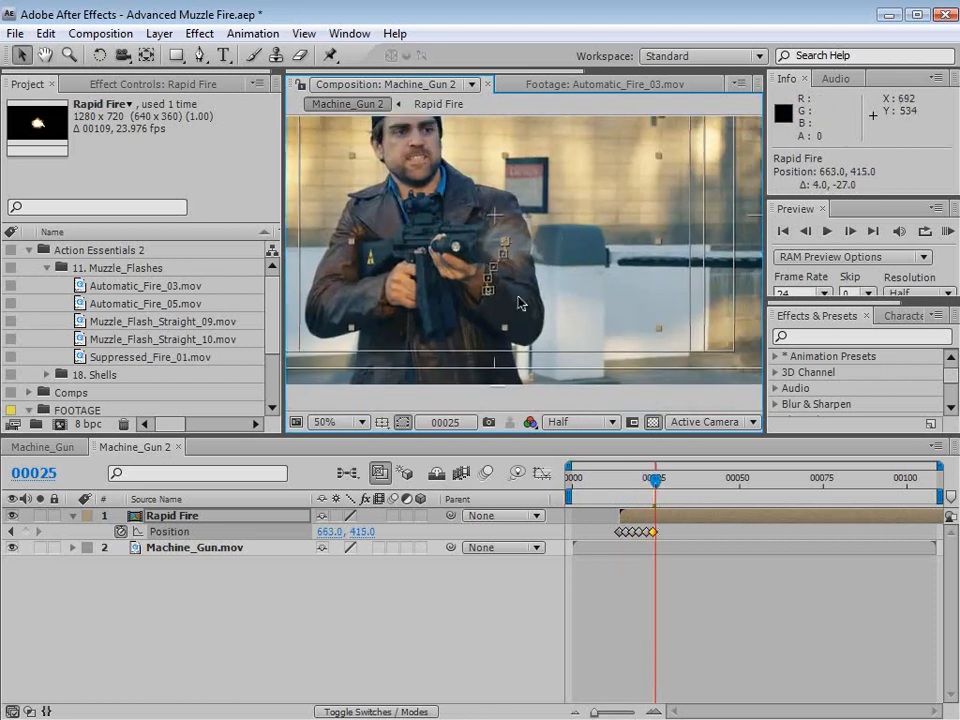
key("Page_Down")
left_click_drag(538, 290, 561, 311)
key("Page_Down")
key("Page_Down")
key("Page_Down")
key("Page_Down")
key("Page_Down")
key("Page_Down")
key("Page_Down")
key("Page_Down")
key("Page_Down")
key("Page_Down")
key("Page_Down")
key("Page_Down")
key("Page_Down")
key("Page_Down")
key("Page_Down")
left_click(733, 614)
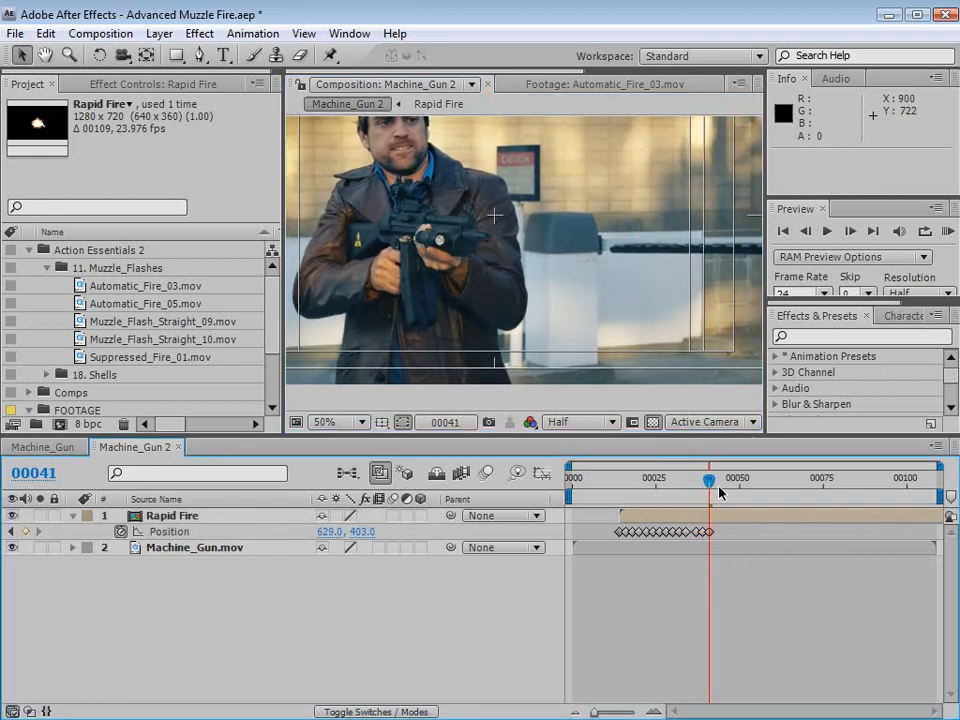
- Return to frame 24 and set the Rapid Fire layer's opacity to 100%
left_click_drag(712, 486, 625, 491)
left_click(167, 519)
key("t")
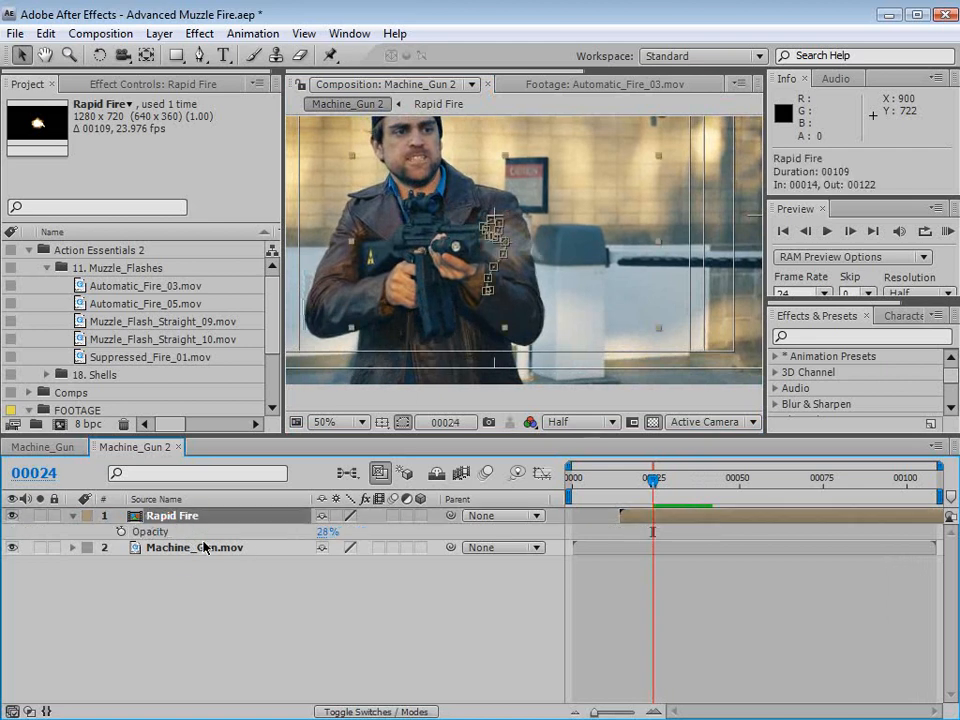
left_click_drag(326, 537, 400, 537)
left_click(621, 411)
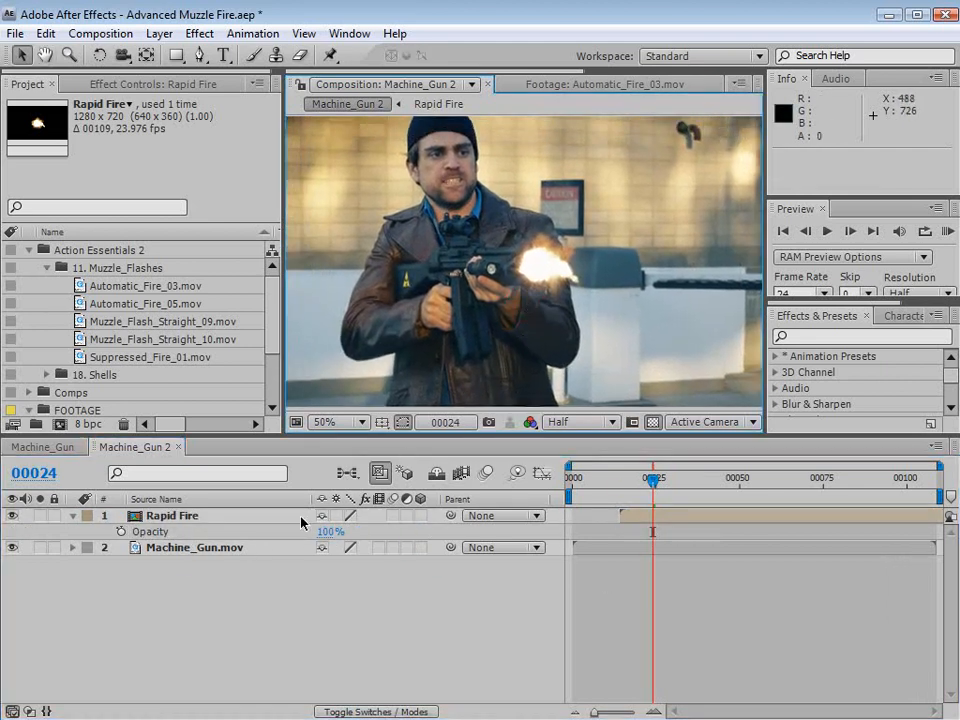
- Set the Rapid Fire layer's blending mode to Add
key("F4")
left_click(330, 522)
left_click(325, 710)
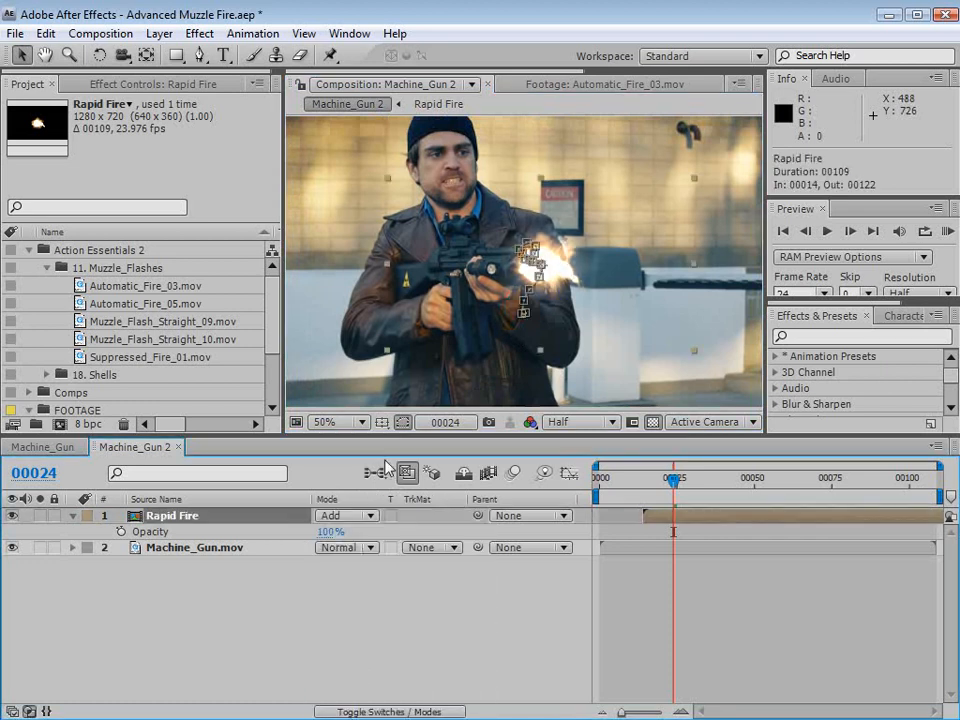
left_click(553, 336)
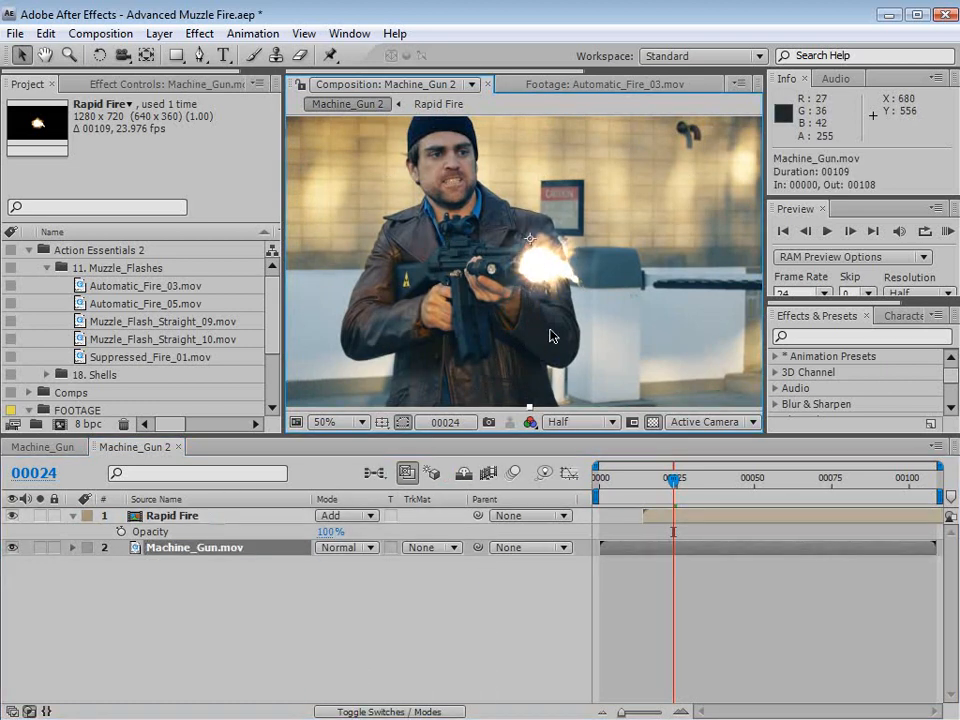
- Apply a Glow effect to the Rapid Fire layer and set its Glow Colors to A & B Colors
left_click(197, 520)
left_click(199, 33)
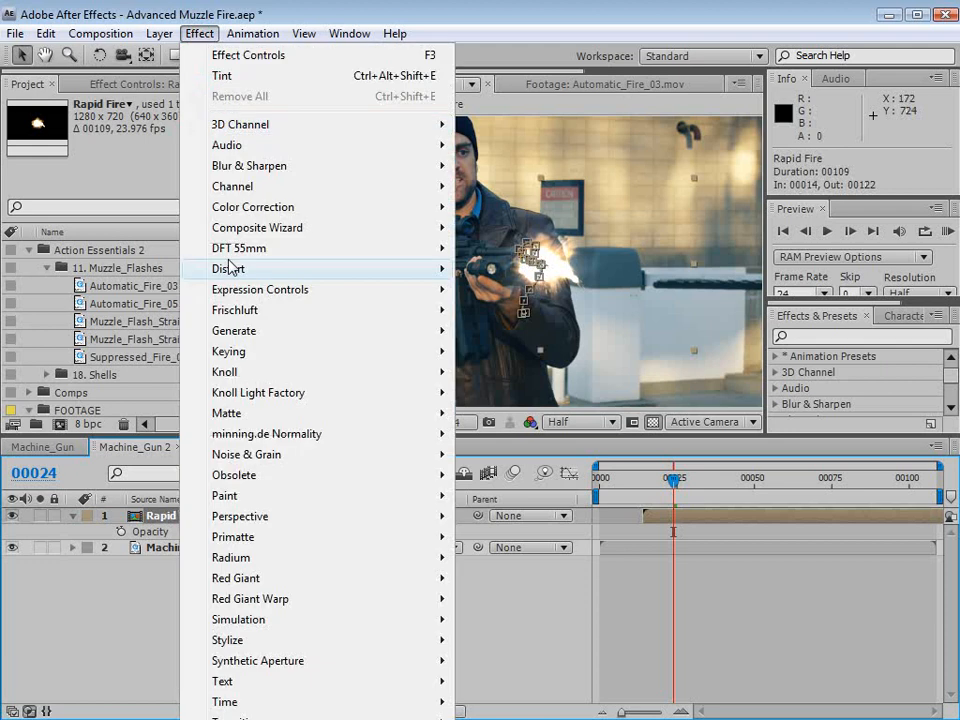
mouse_move(240, 640)
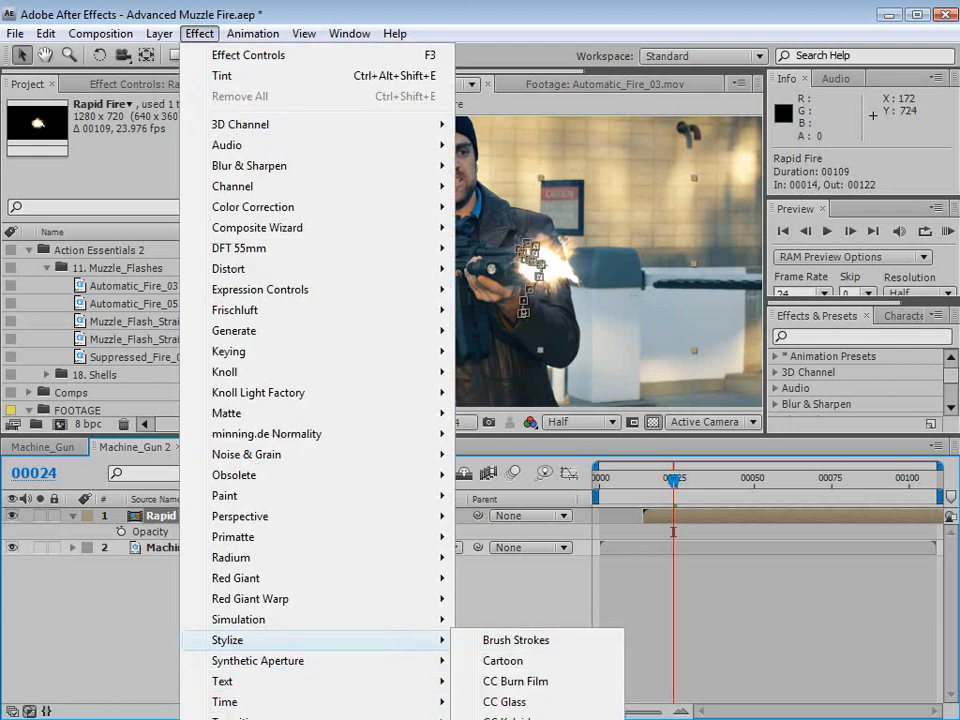
left_click(503, 719)
left_click(172, 248)
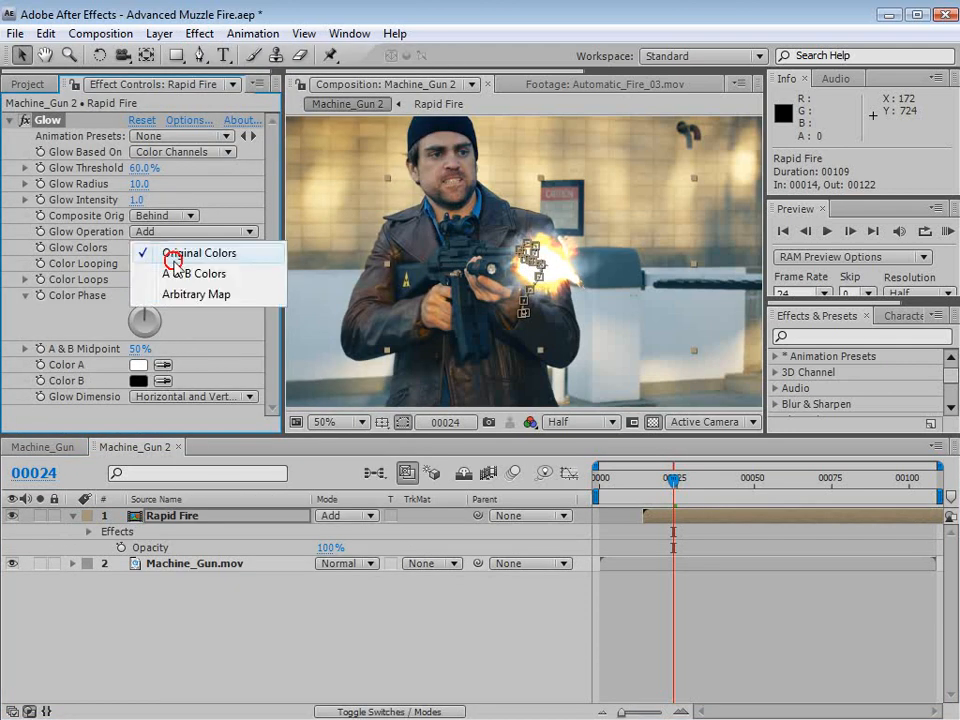
left_click(176, 270)
- Set the Glow's Color A to light orange and its Color B to a darker orange
left_click(139, 365)
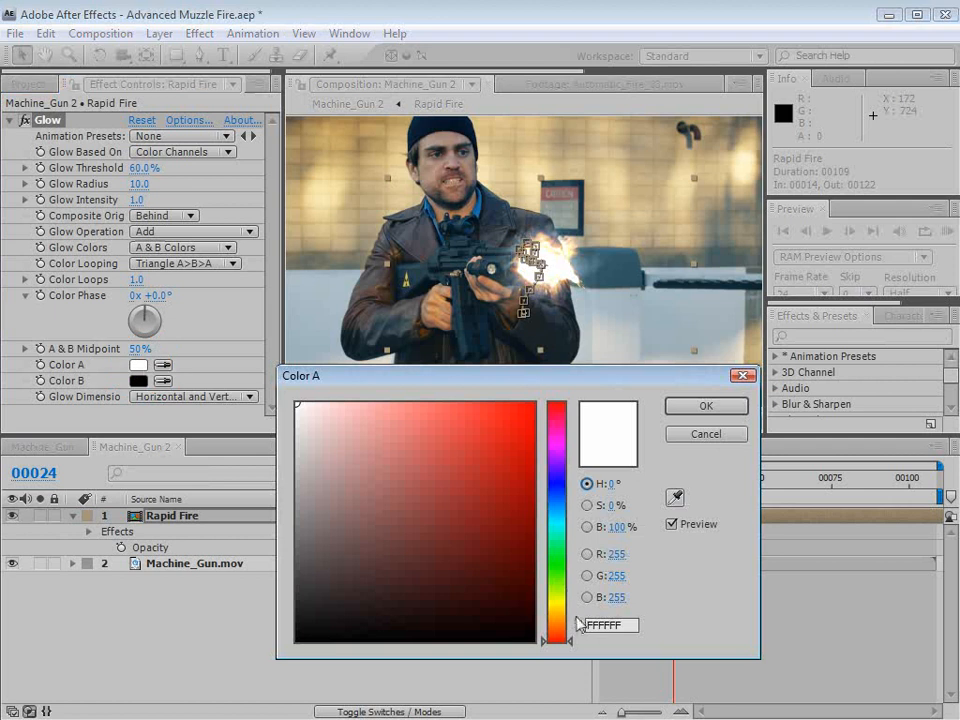
left_click_drag(578, 625, 555, 620)
left_click(493, 420)
left_click(686, 408)
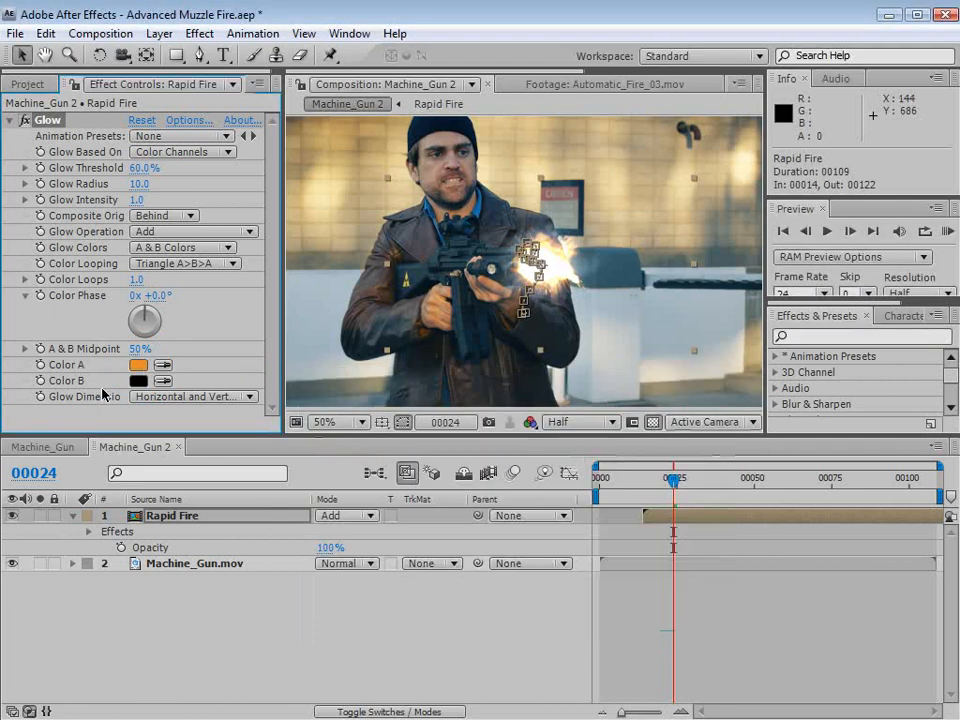
left_click(139, 380)
left_click_drag(555, 635, 555, 625)
left_click(514, 439)
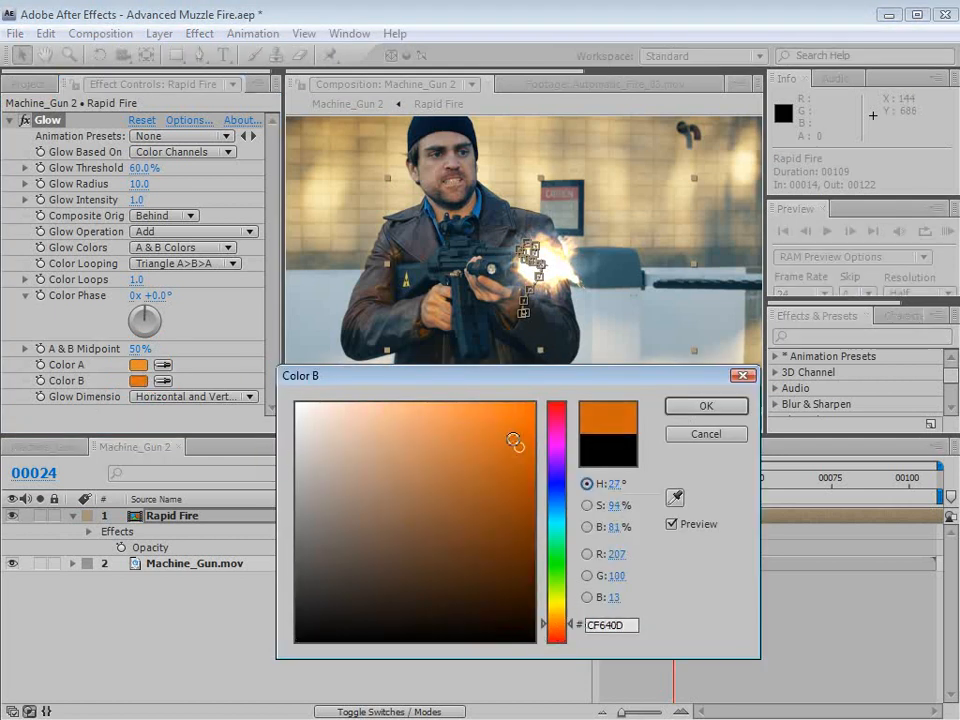
left_click(700, 410)
left_click(522, 598)
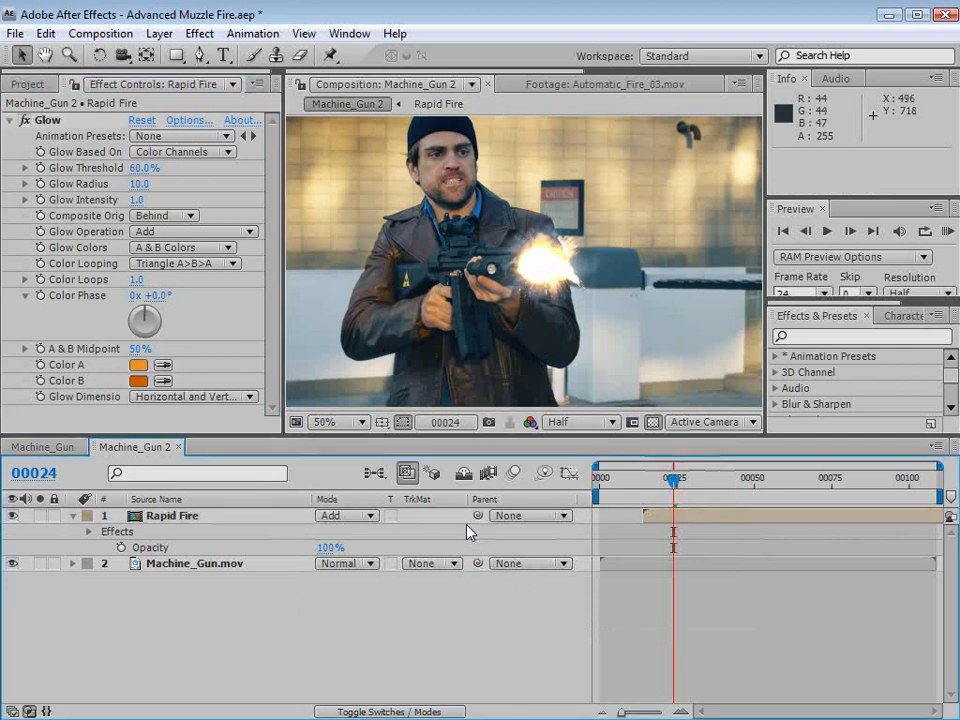
key("grave")
key("grave")
- Apply a Tint effect of 41% to the Rapid Fire layer and scrub through the burst to frame 26
left_click(165, 515)
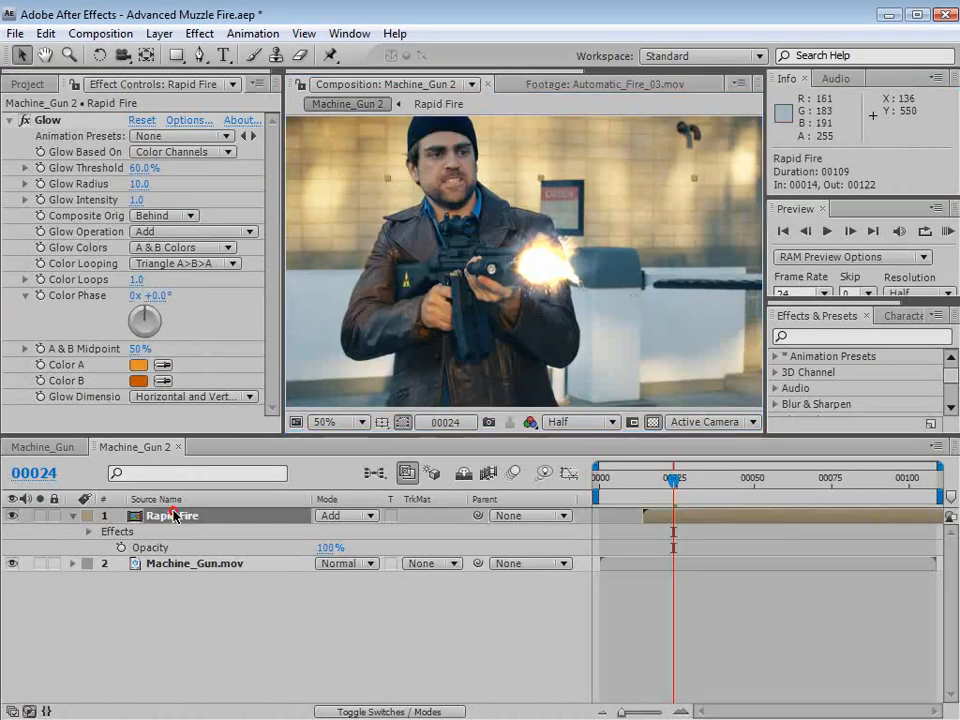
left_click(199, 33)
mouse_move(300, 207)
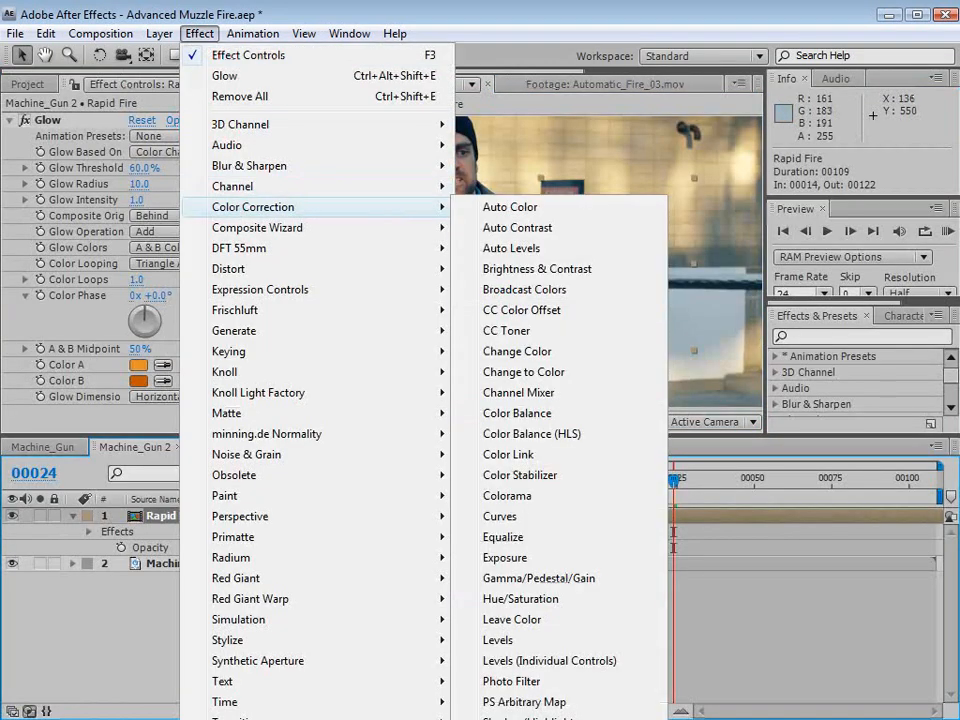
left_click(540, 719)
mouse_move(138, 424)
left_mouse_down()
mouse_move(121, 424)
mouse_move(131, 425)
left_mouse_up()
left_click(543, 551)
left_click(254, 613)
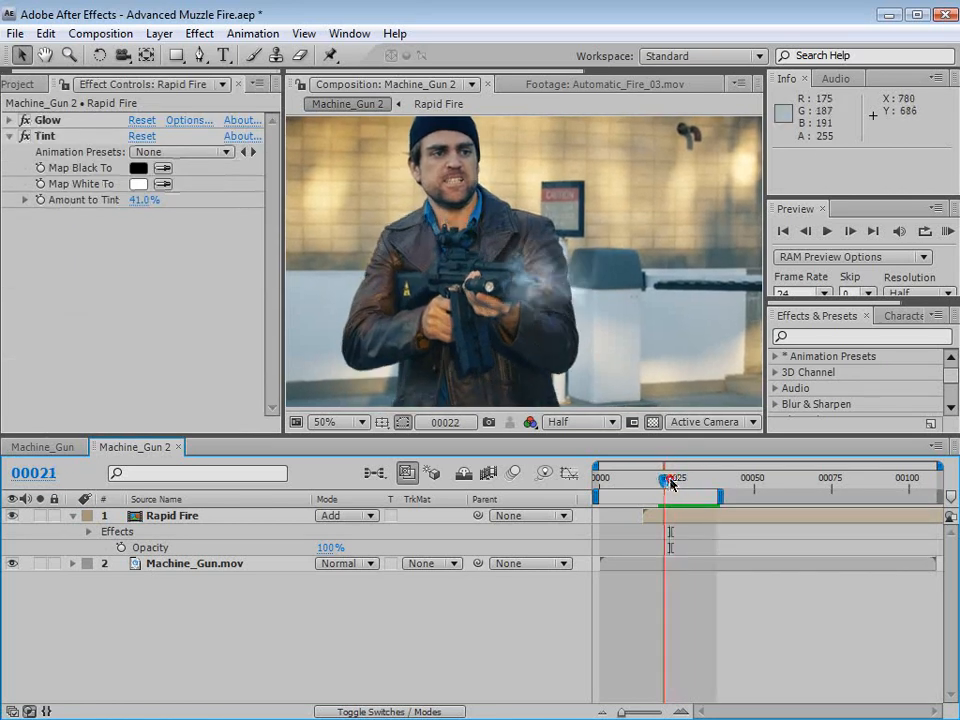
left_click_drag(671, 480, 651, 498)
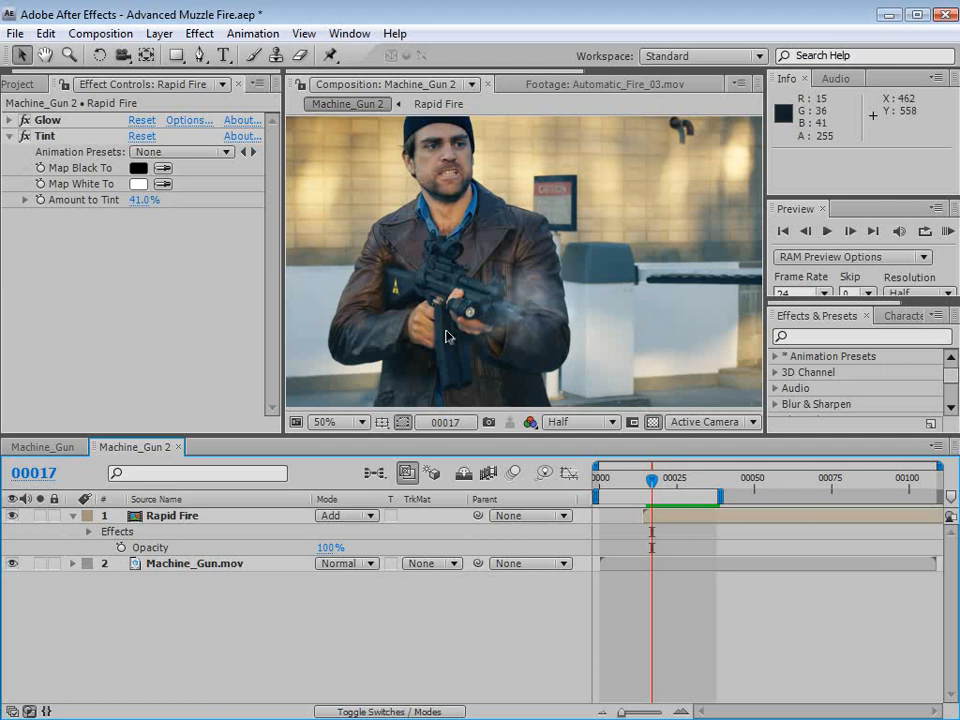
left_click_drag(651, 482, 680, 490)
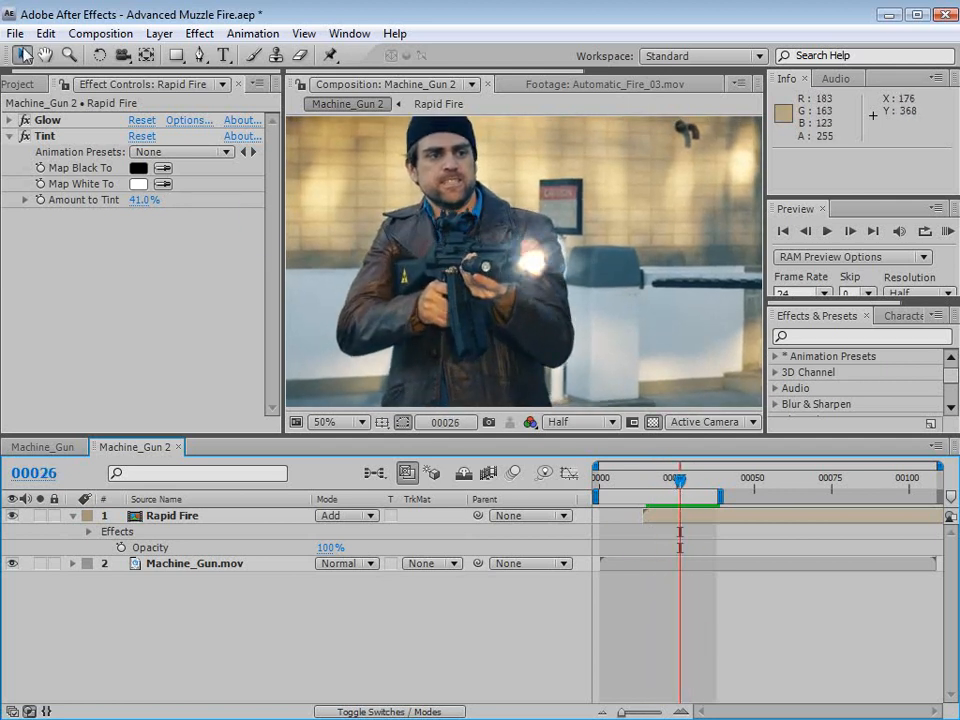
- Open the 45Cal_01.mov and 45Cal_02.mov clips from the 18. Shells folder to compare the spinning shells
left_click(20, 84)
left_click(46, 268)
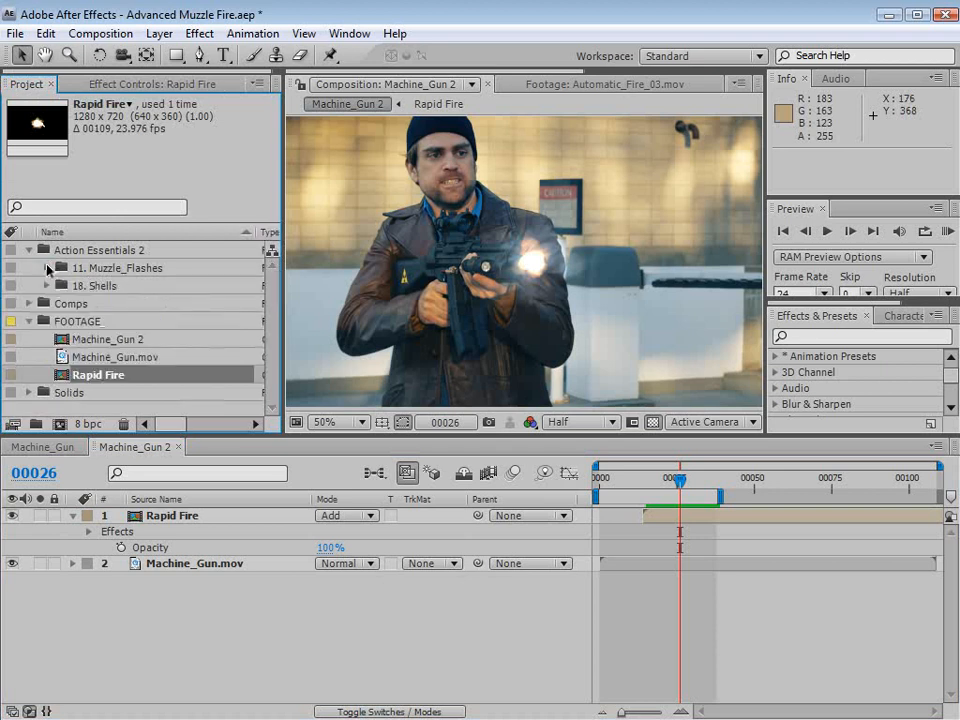
left_click(45, 286)
left_click(124, 304)
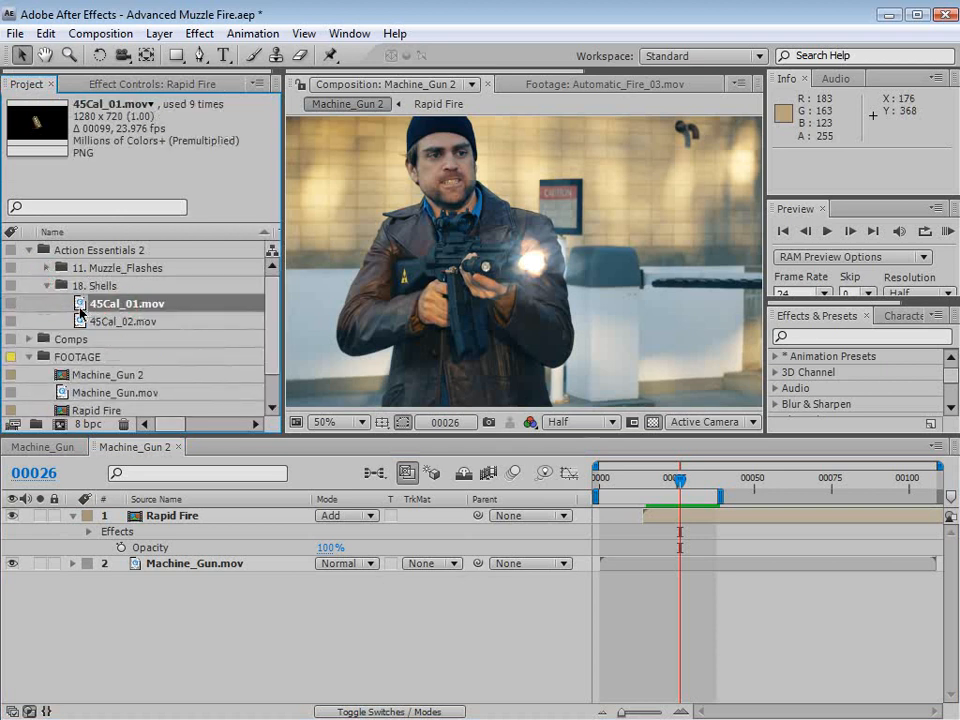
double_click(80, 303)
mouse_move(381, 381)
left_mouse_down()
mouse_move(360, 381)
mouse_move(403, 381)
mouse_move(364, 381)
mouse_move(396, 383)
mouse_move(387, 383)
left_mouse_up()
double_click(120, 321)
double_click(113, 304)
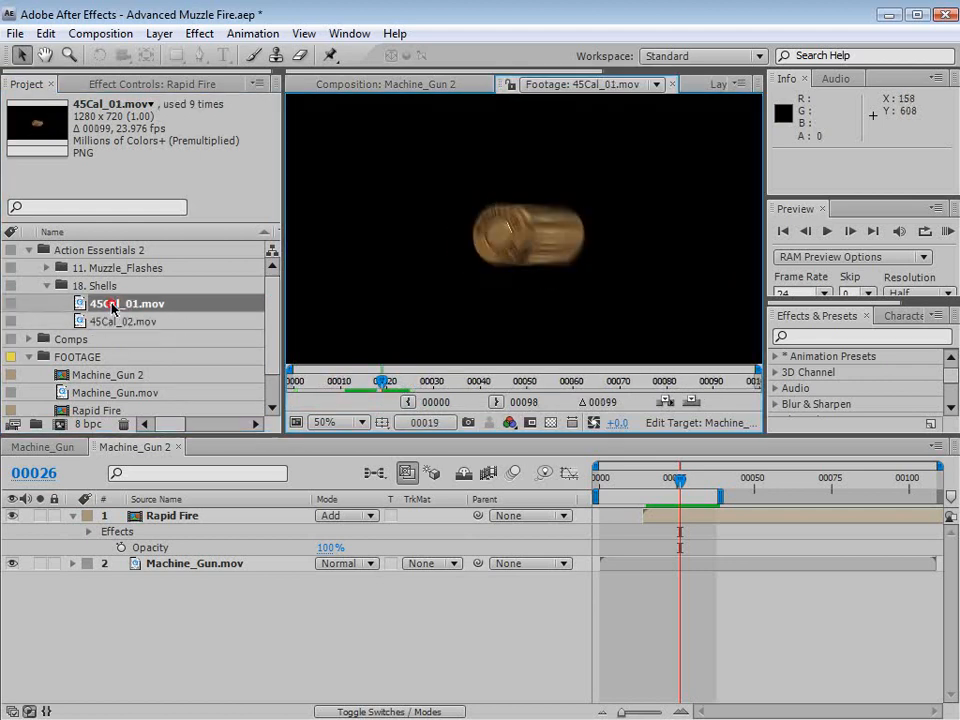
- Add 45Cal_01.mov as the top layer of Machine_Gun 2 and scale it down to a small shell over the gun
left_click(340, 84)
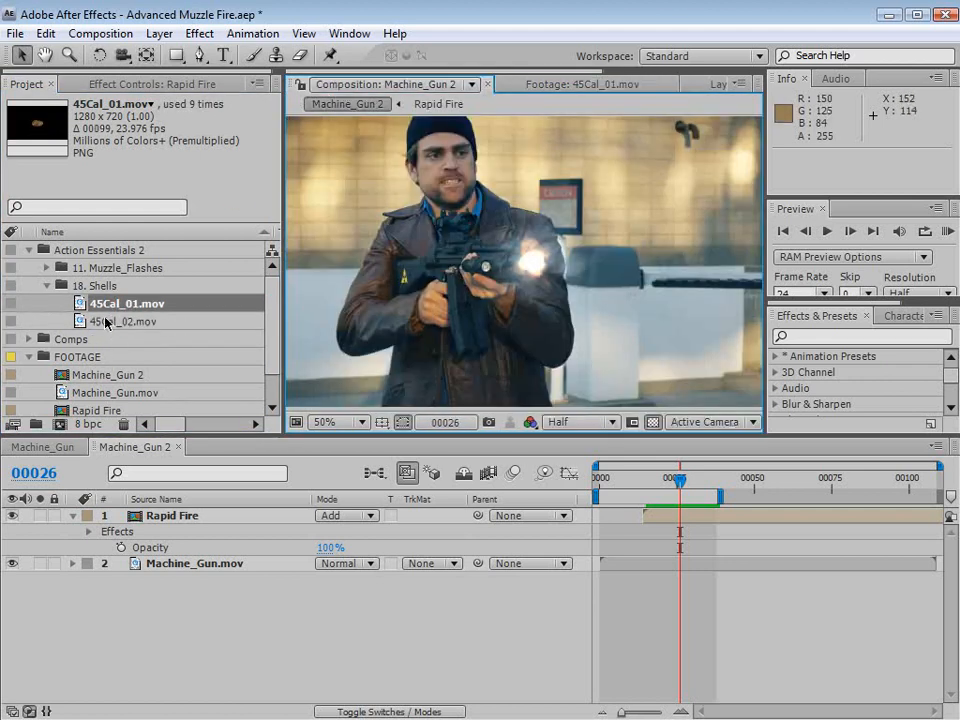
left_click_drag(110, 304, 473, 268)
scroll(490, 308, "down", 1)
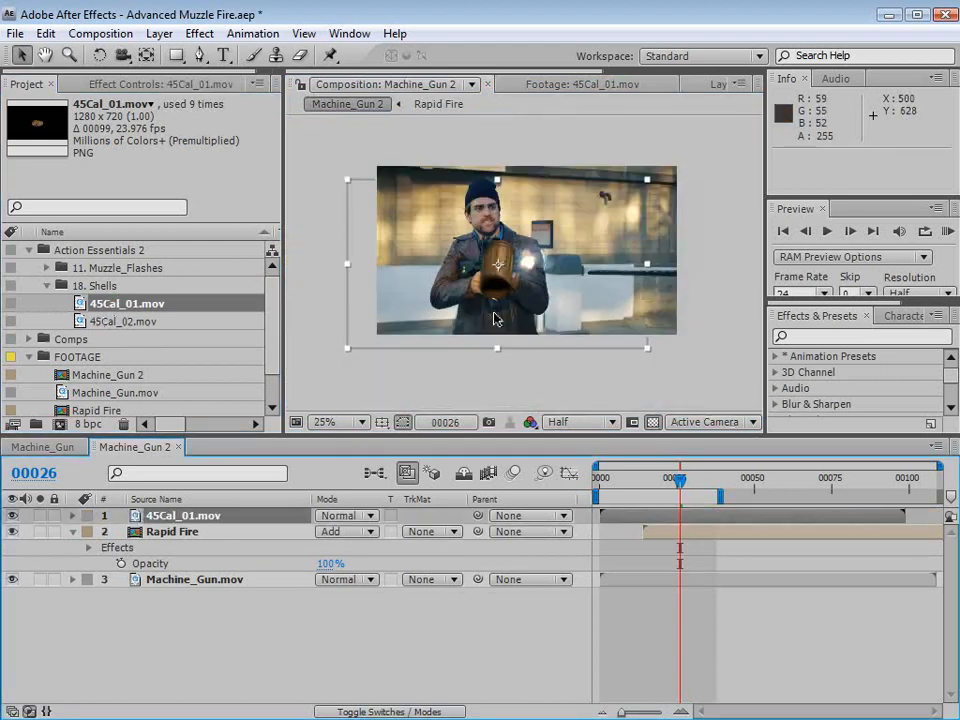
scroll(493, 325, "up", 1)
key("grave")
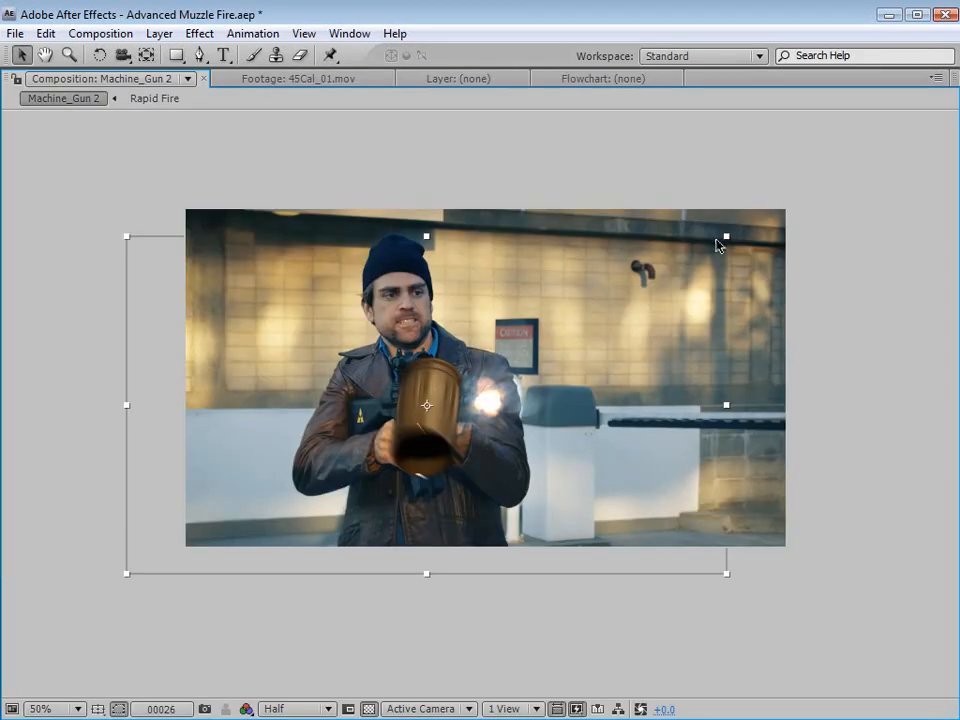
left_click_drag(717, 240, 459, 386)
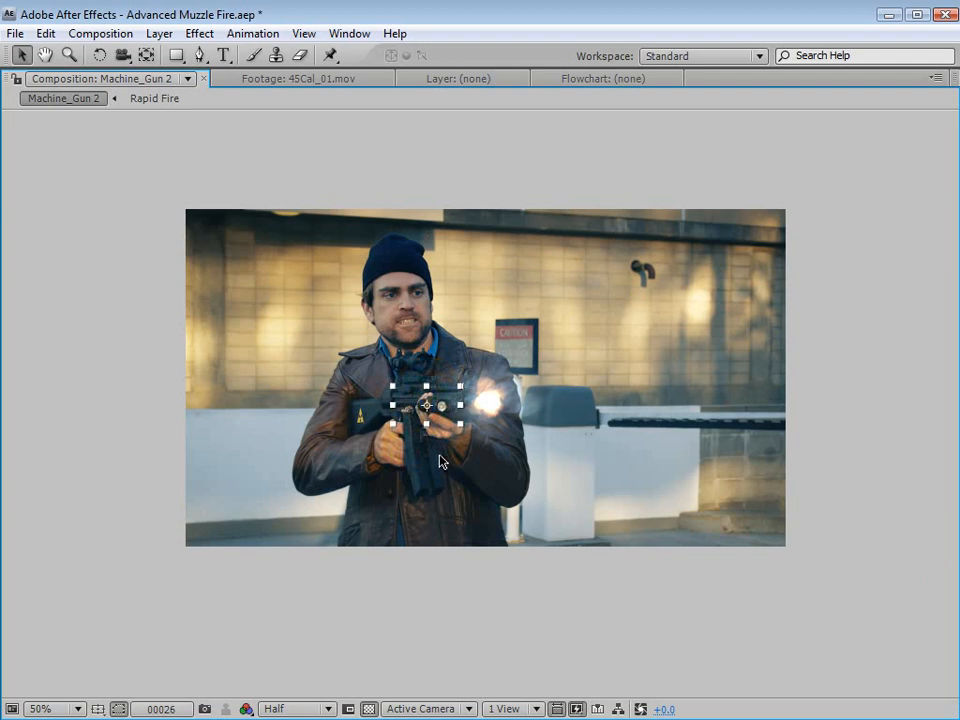
- Shrink the shell layer slightly more and place it on the rear of the gun's receiver, viewing at Full resolution
scroll(440, 461, "up", 2)
key("space")
left_click_drag(337, 491, 606, 497)
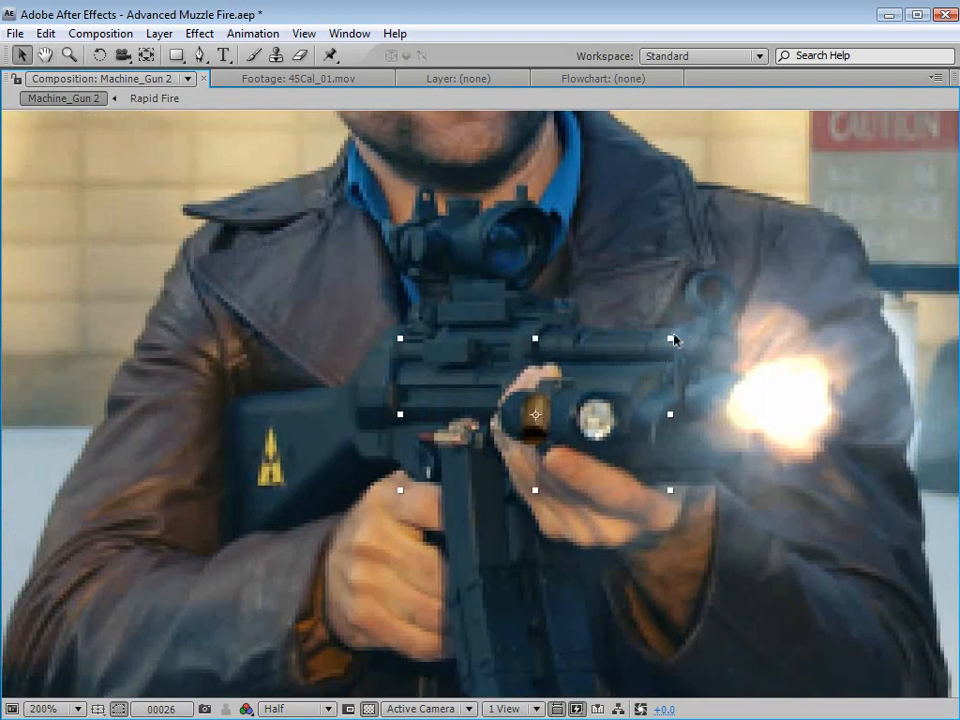
left_click_drag(674, 340, 641, 364)
left_click_drag(575, 440, 504, 390)
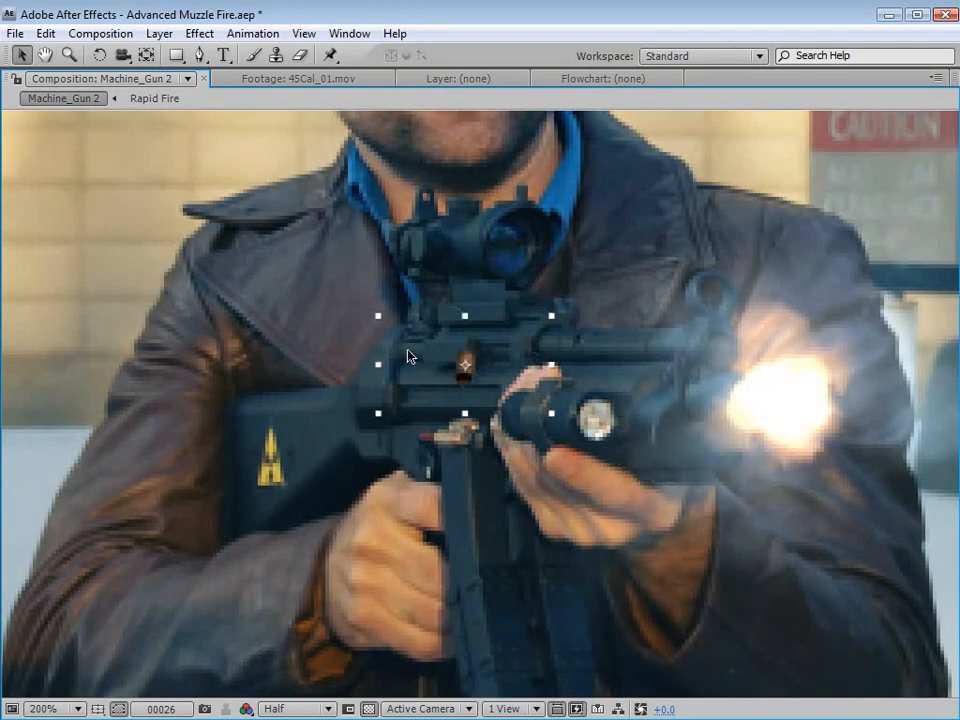
left_click(297, 709)
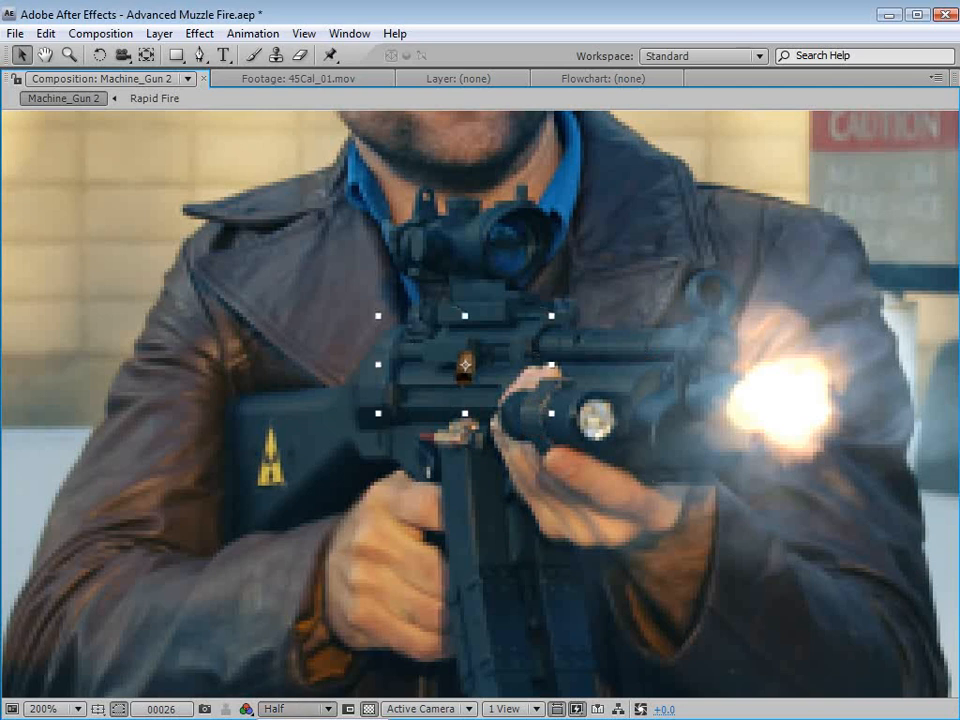
left_click(318, 638)
left_click_drag(484, 374, 416, 379)
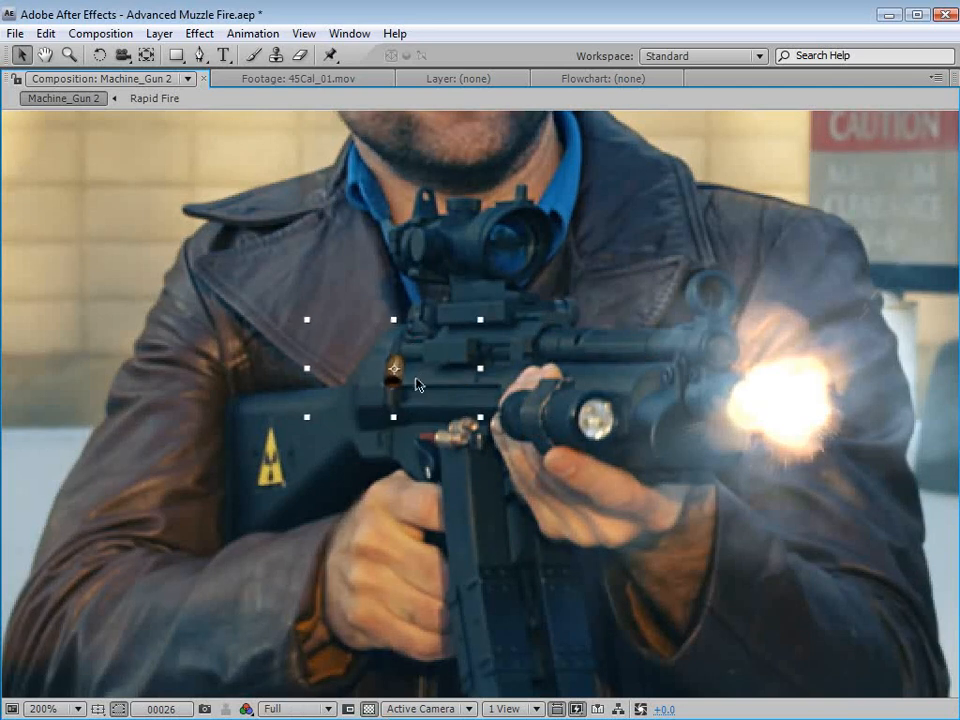
- Apply a Curves effect to the 45Cal_01.mov layer, lifting the RGB black point and brightening the midtones
left_click(211, 36)
mouse_move(280, 206)
left_click(510, 518)
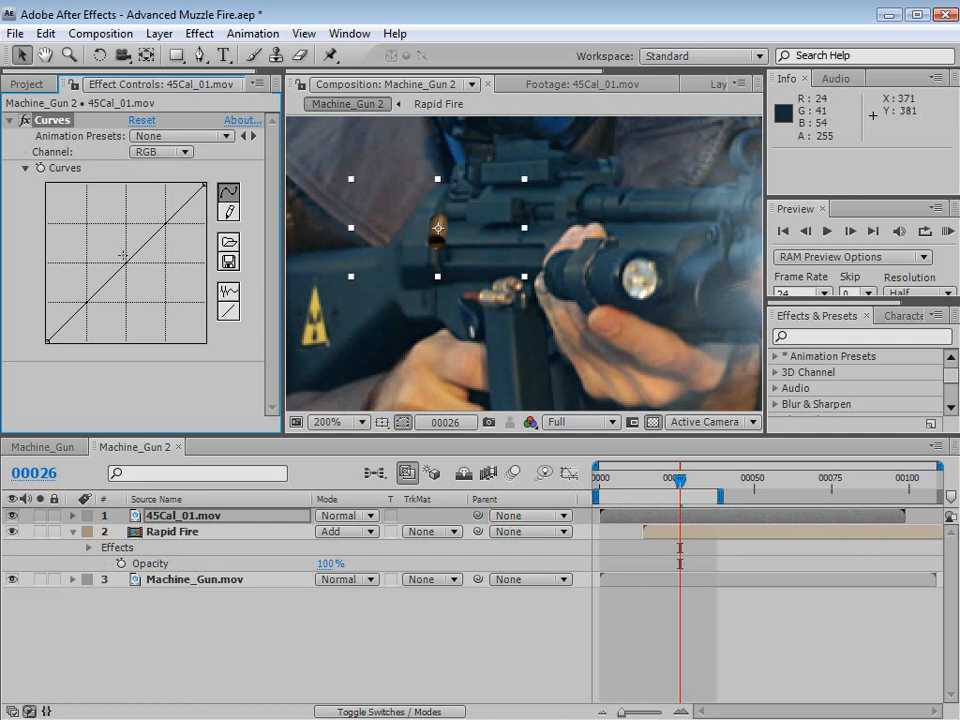
left_click_drag(123, 258, 116, 255)
left_click_drag(47, 342, 47, 325)
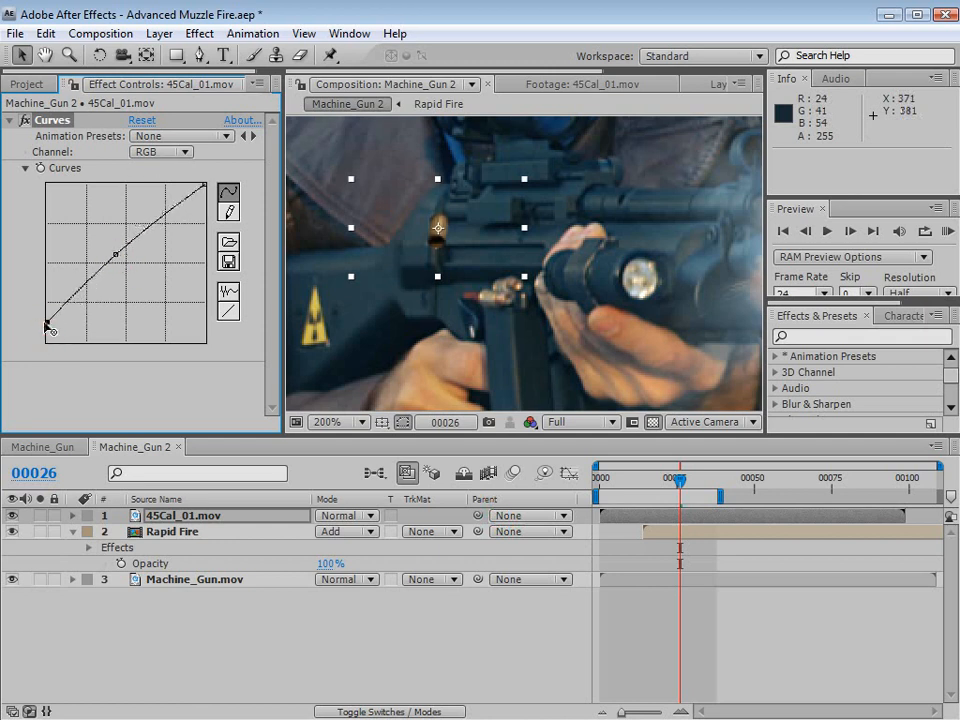
left_click_drag(118, 256, 120, 248)
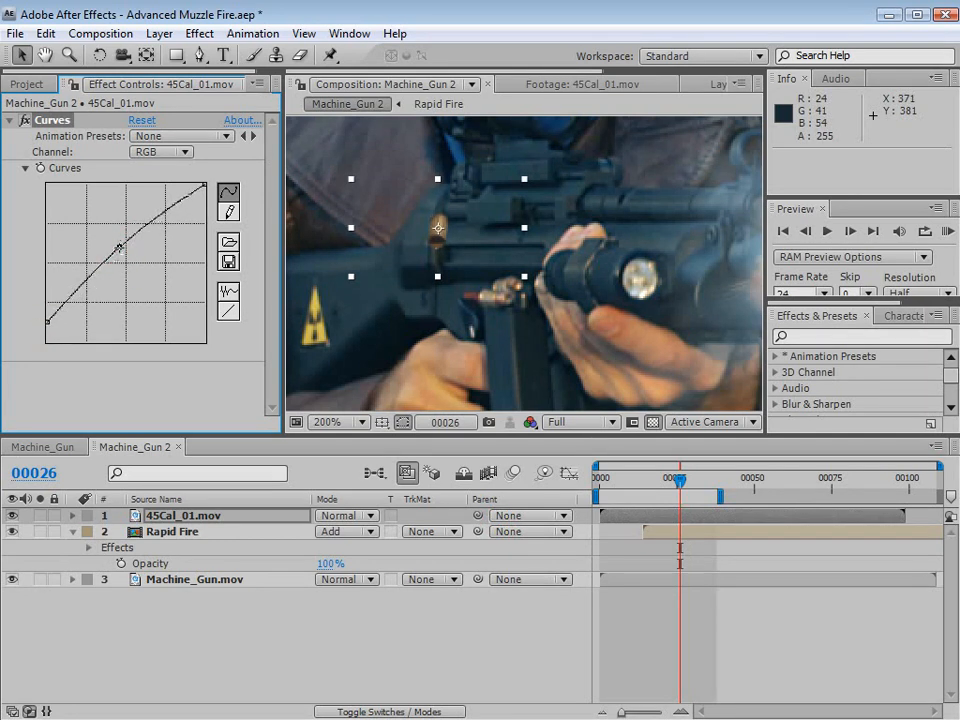
- Adjust the Red channel of the shell's Curves effect and lower the Blue channel's midtones
left_click(160, 151)
left_click(150, 172)
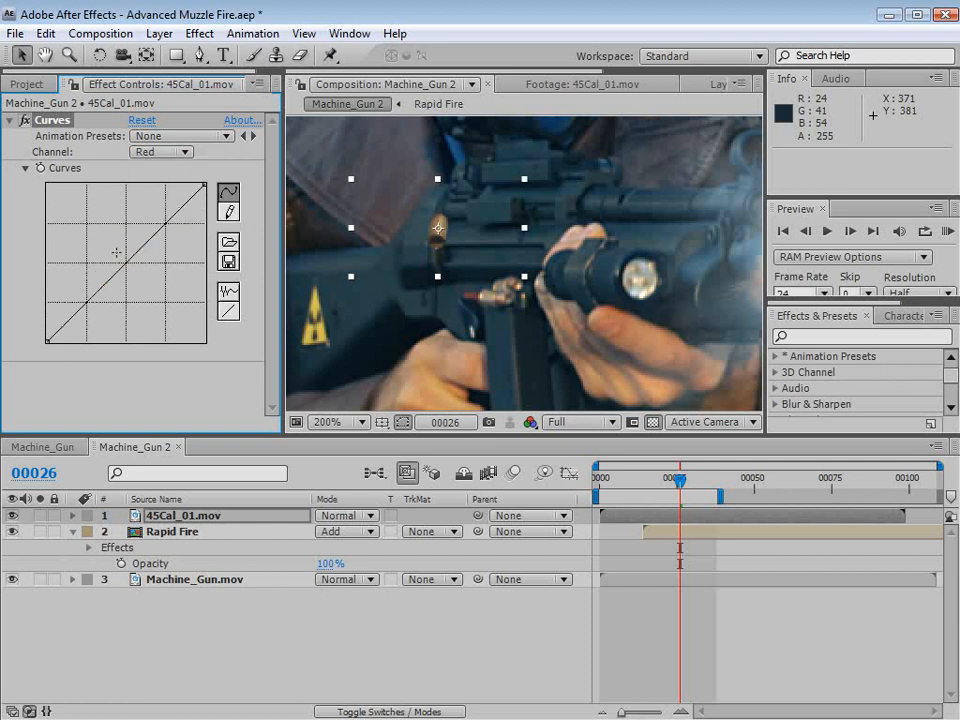
left_click_drag(127, 262, 150, 253)
left_click(170, 151)
left_click(180, 197)
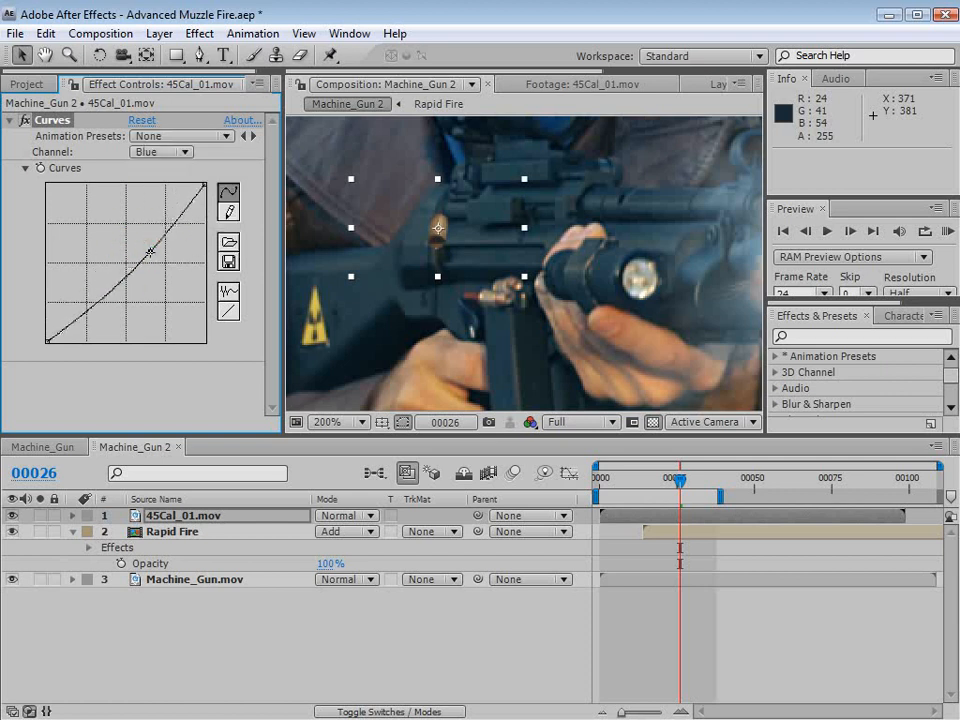
- Brighten the shell's upper midtones on the RGB channel of its Curves effect
left_click(726, 660)
left_click(162, 152)
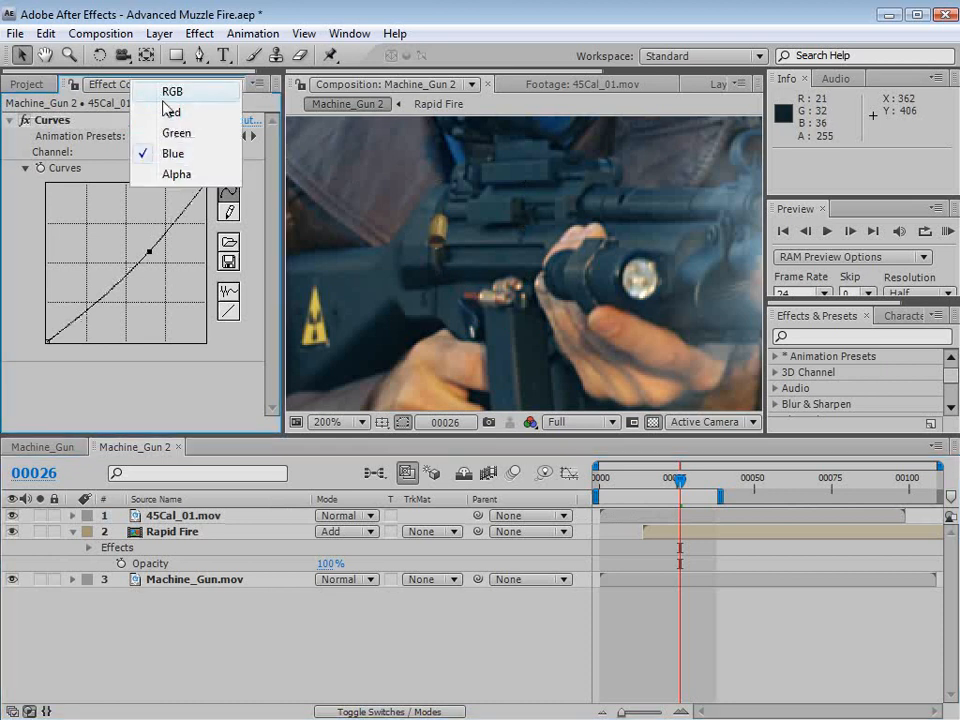
left_click(155, 86)
left_click_drag(155, 221, 149, 206)
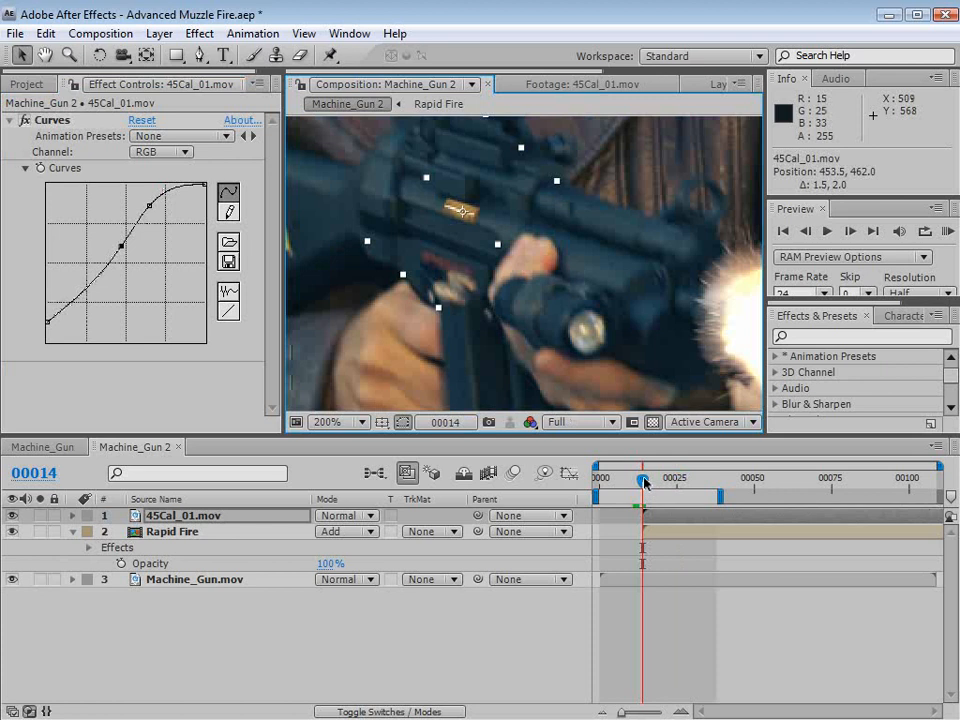
- Set a Position keyframe for the 45Cal_01.mov layer at frame 14, with the shell over the gun's ejection port
left_click_drag(644, 482, 641, 480)
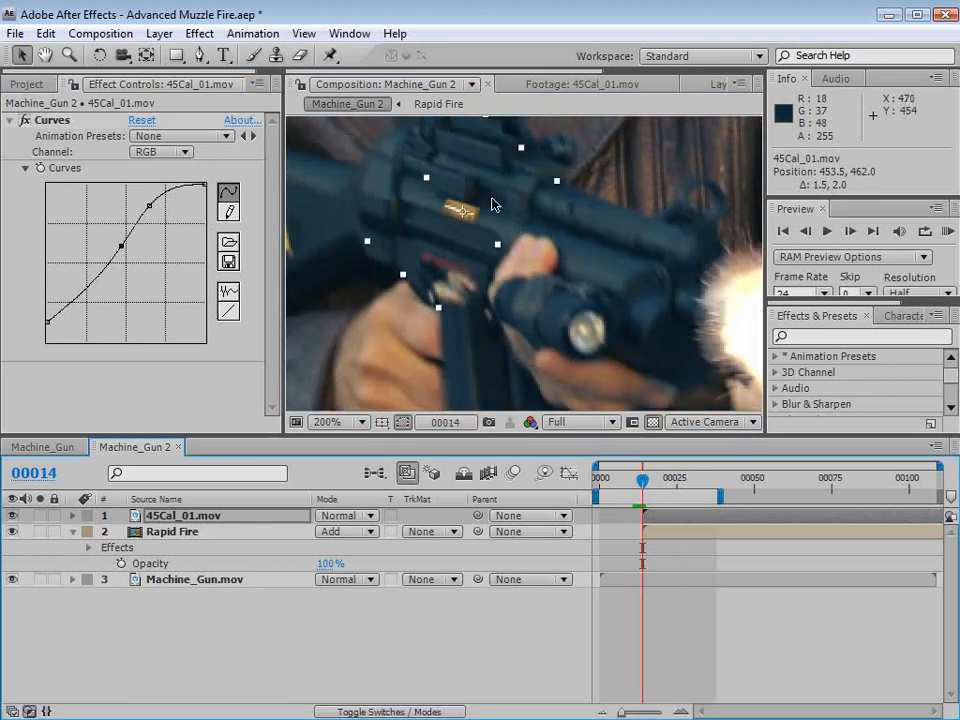
scroll(465, 236, "down", 3)
scroll(561, 274, "up", 3)
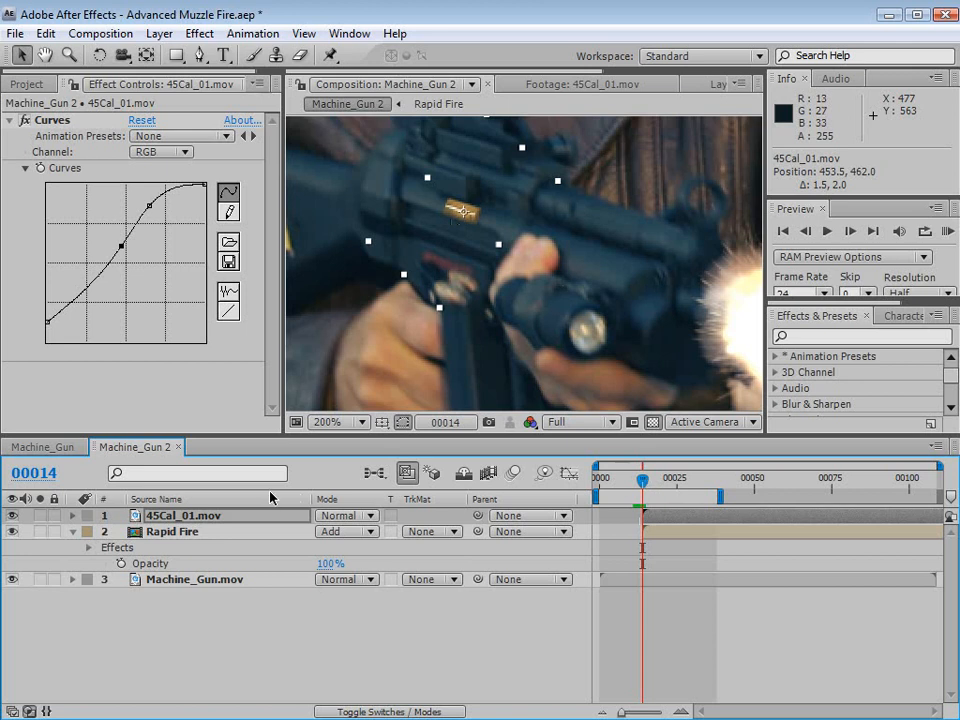
left_click(220, 517)
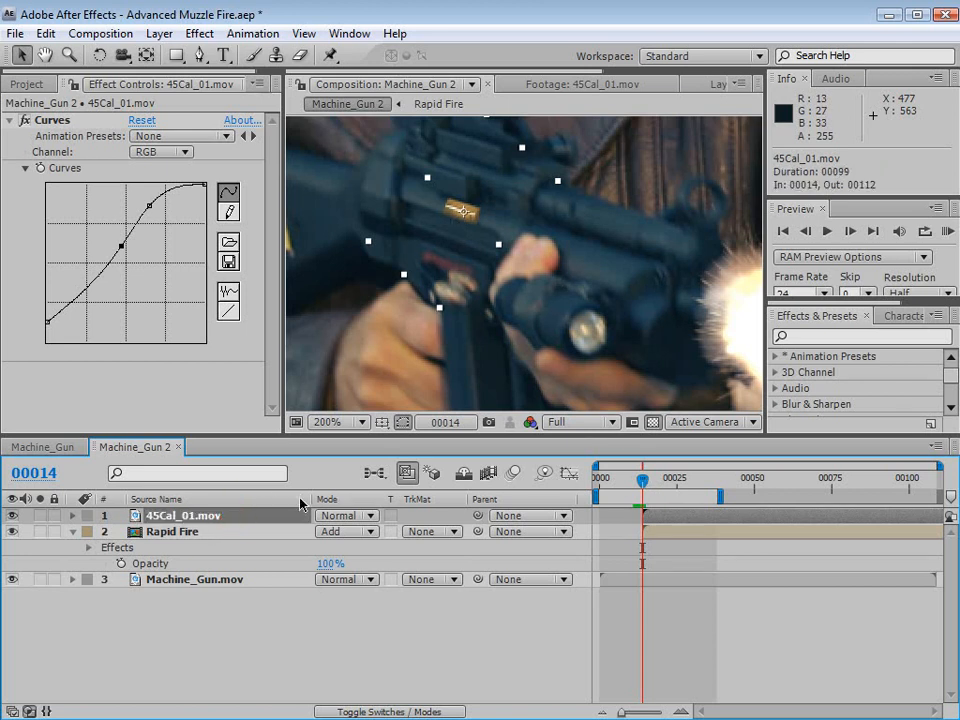
key("p")
left_click(121, 531)
scroll(403, 306, "down", 2)
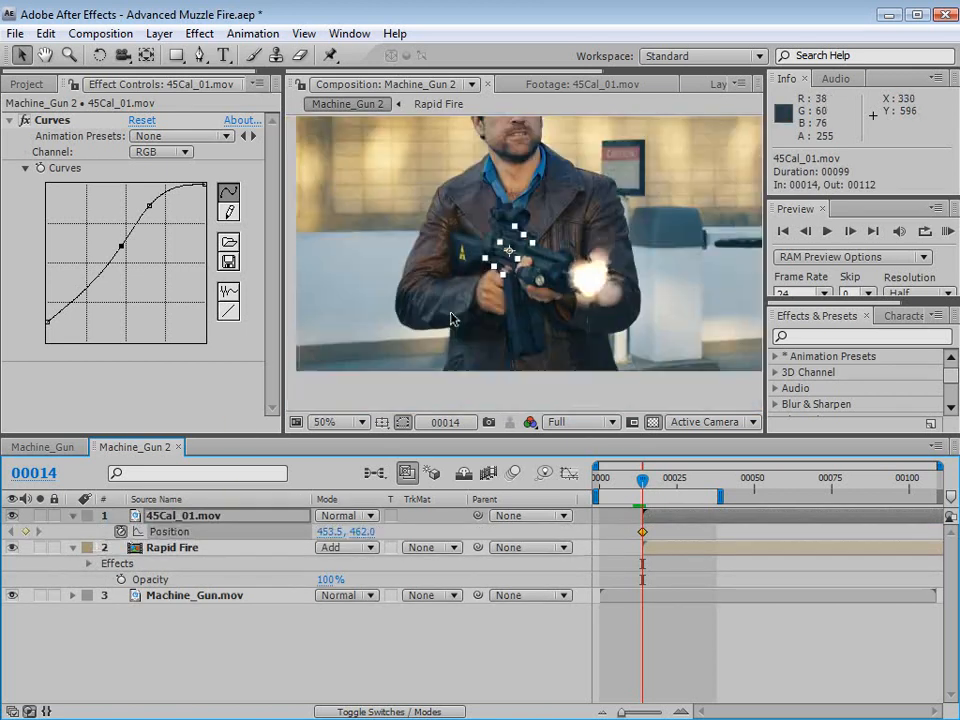
- Keyframe the shell outside the frame's lower-left corner at about -130.5, 750, and place that keyframe at frame 26
key("h")
left_click_drag(642, 489, 654, 489)
left_click_drag(515, 258, 274, 370)
key("comma")
scroll(405, 330, "up", 1)
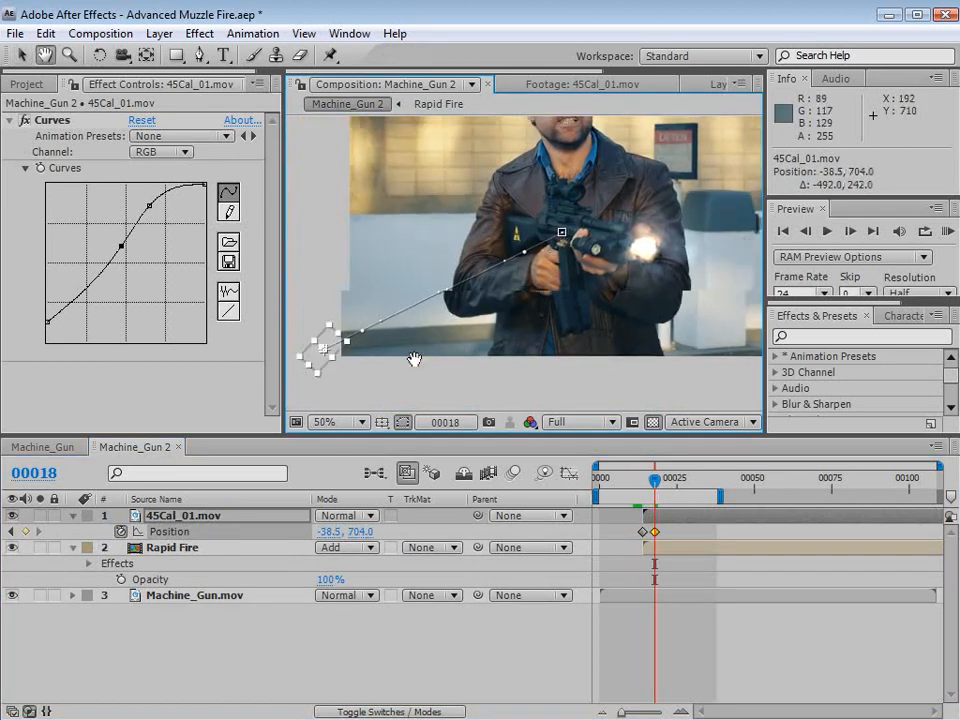
left_click_drag(414, 339, 370, 362)
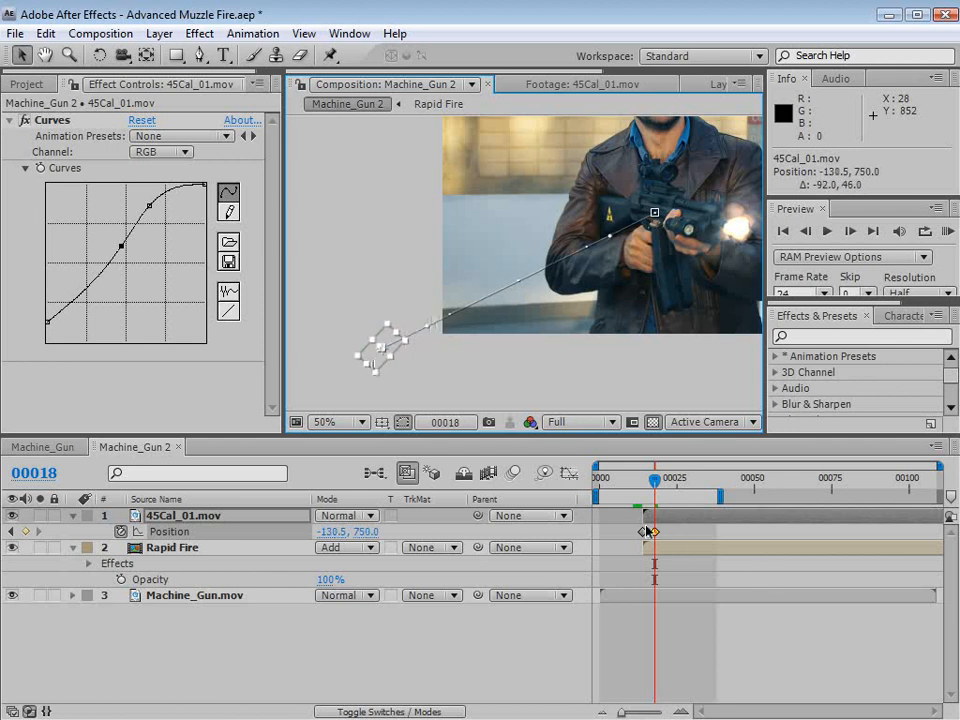
left_click_drag(651, 531, 680, 534)
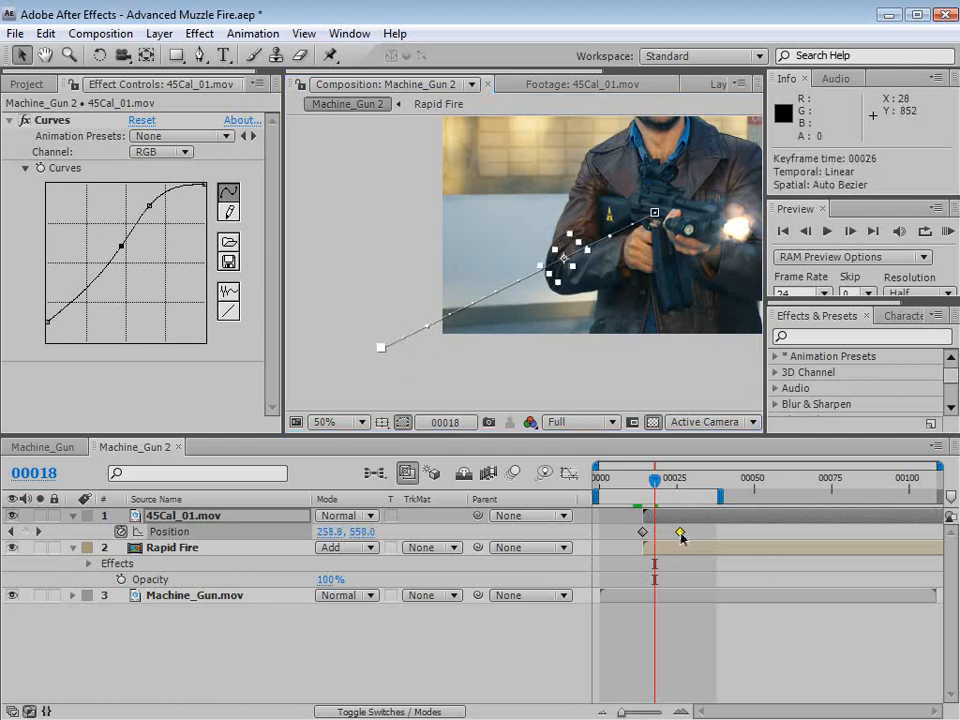
left_click_drag(655, 480, 641, 481)
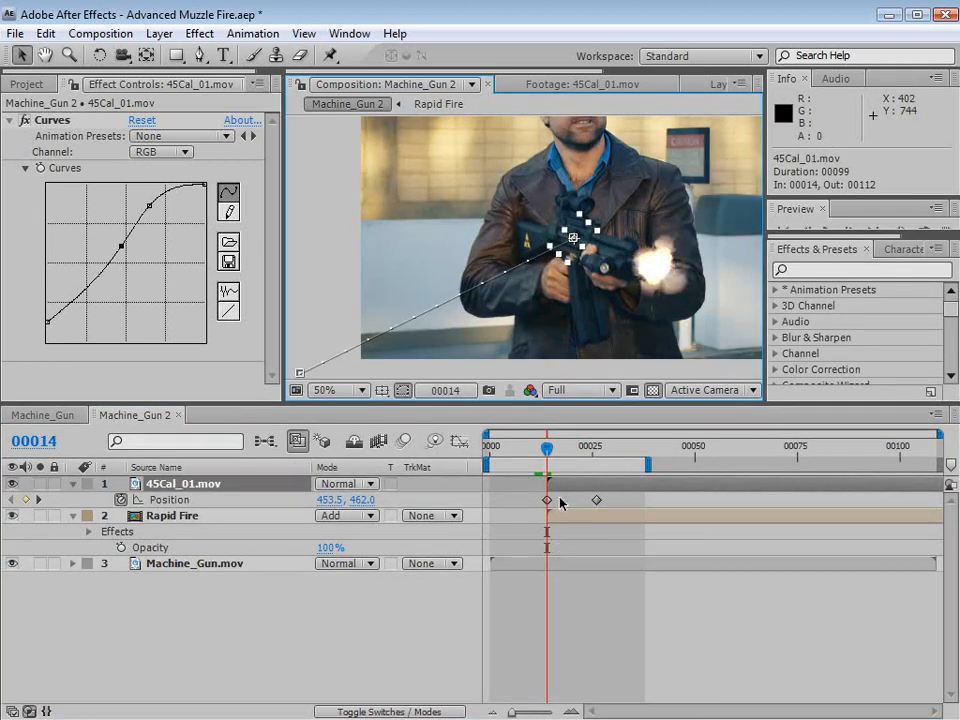
- Bend the shell's straight motion path into an arc that rises from the gun and falls off the frame's lower left
left_click(565, 485)
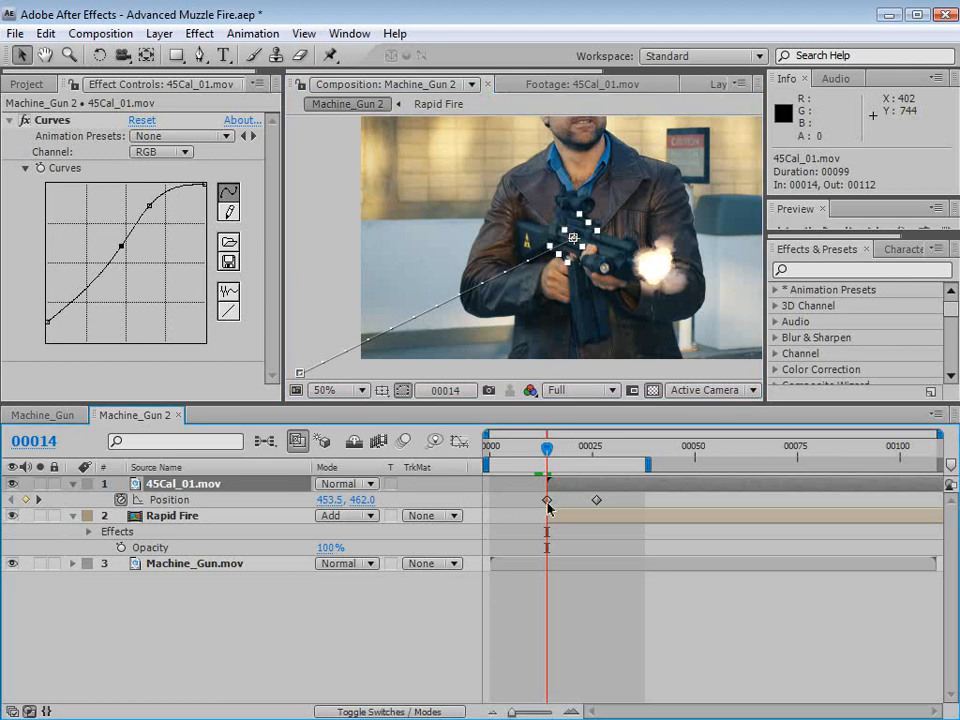
left_click(547, 501)
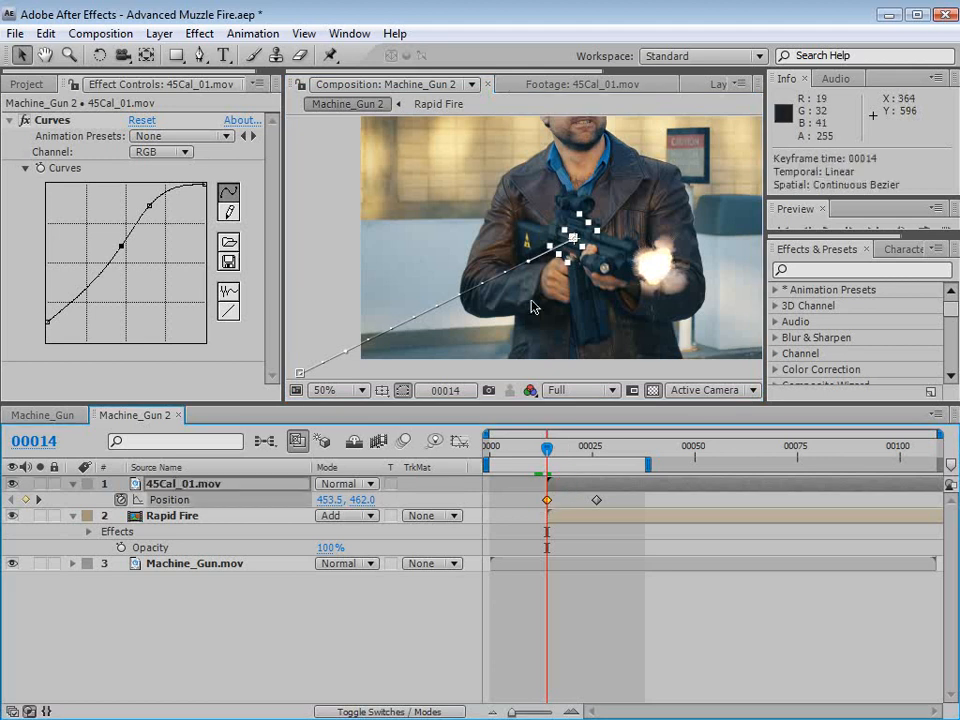
left_click_drag(534, 268, 494, 114)
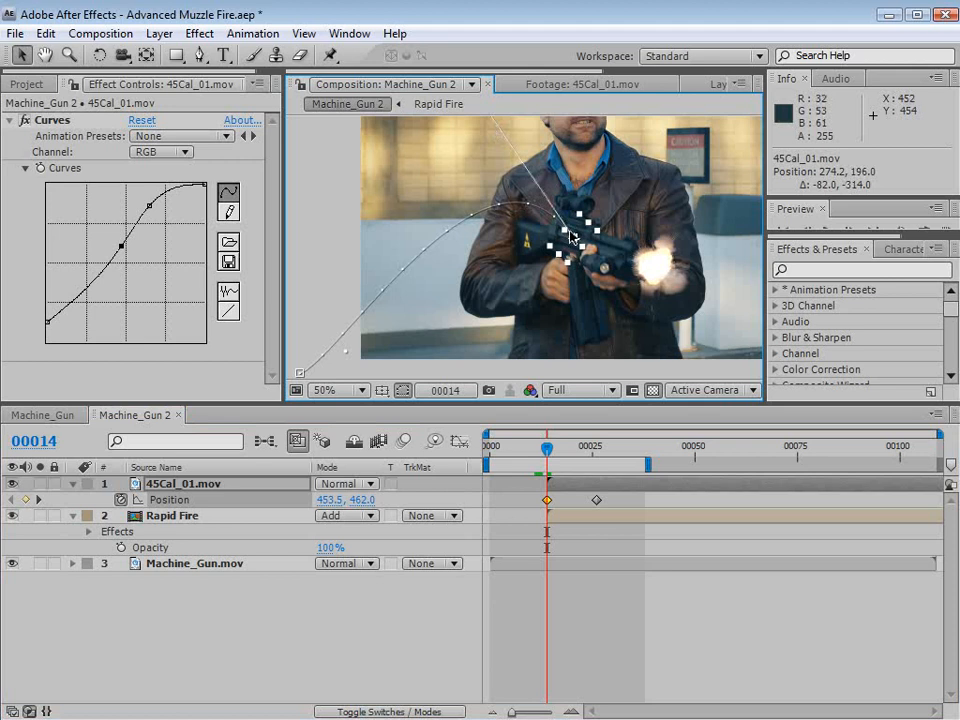
left_click_drag(344, 350, 319, 318)
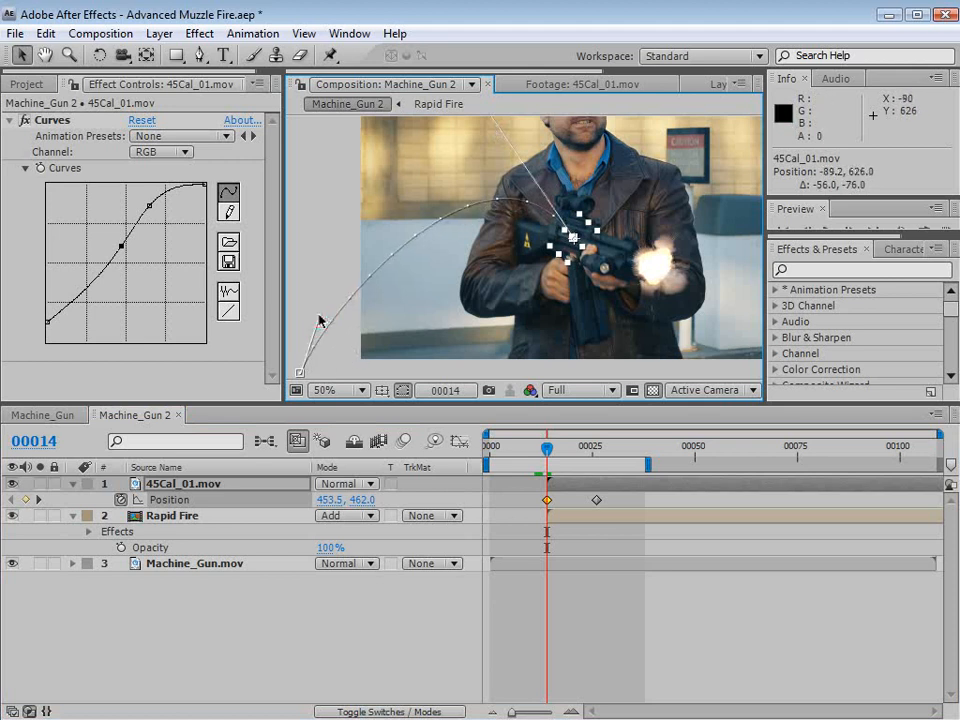
mouse_move(553, 455)
left_mouse_down()
mouse_move(588, 455)
mouse_move(559, 446)
mouse_move(578, 452)
mouse_move(555, 450)
mouse_move(563, 455)
left_mouse_up()
left_click(622, 648)
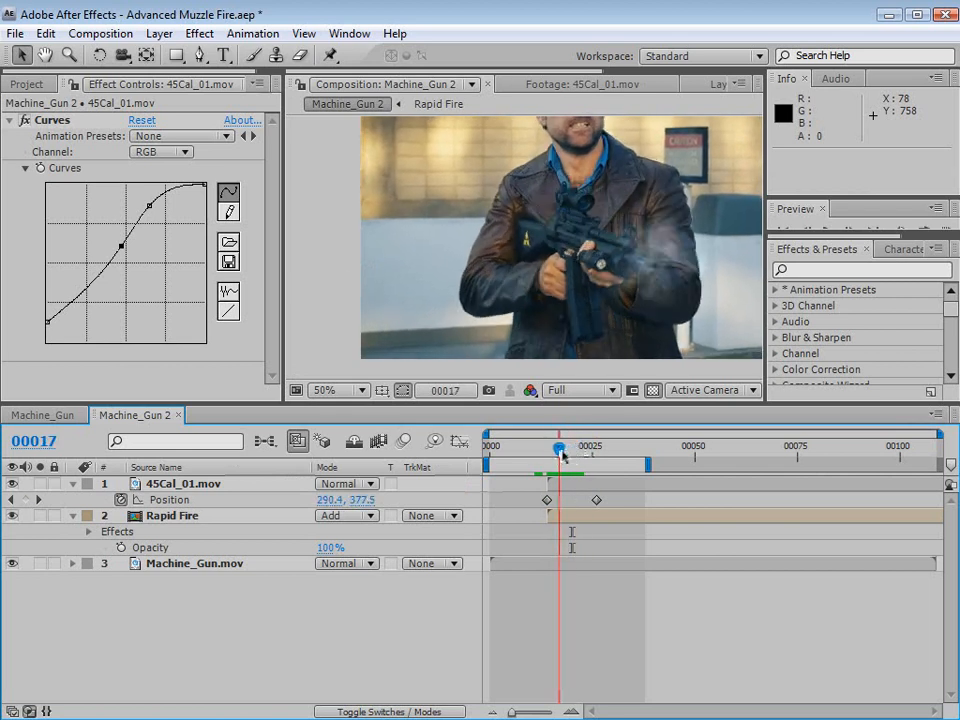
- Duplicate the shell layer, rotate the copy to about 85.8°, and show its Position keyframes at frame 14
left_click(576, 523)
left_click(576, 486)
key("ctrl+d")
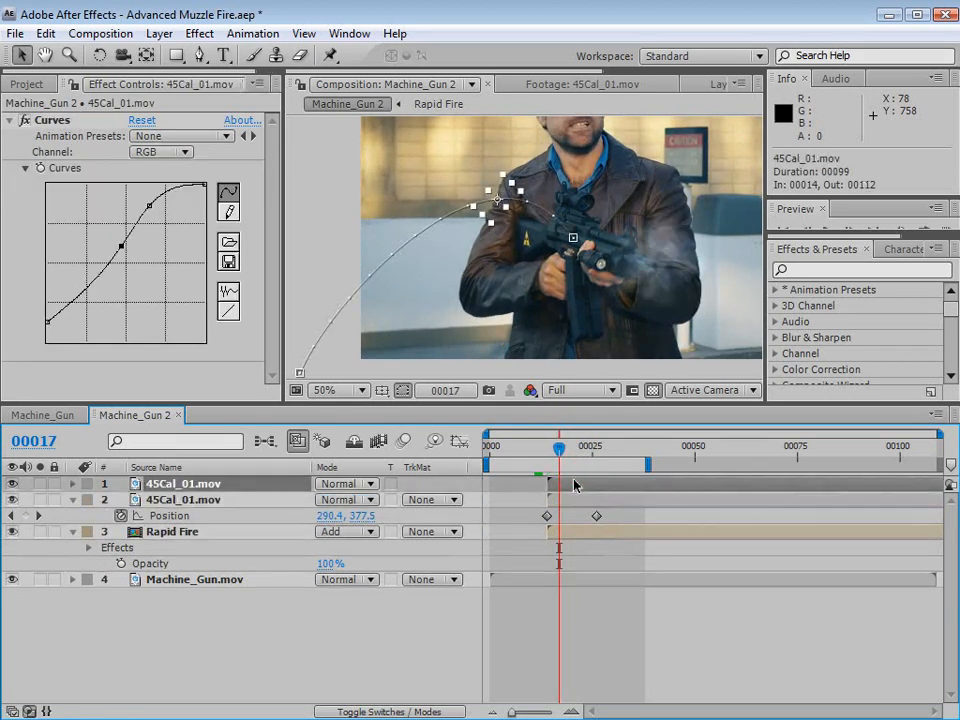
left_click_drag(559, 447, 551, 448)
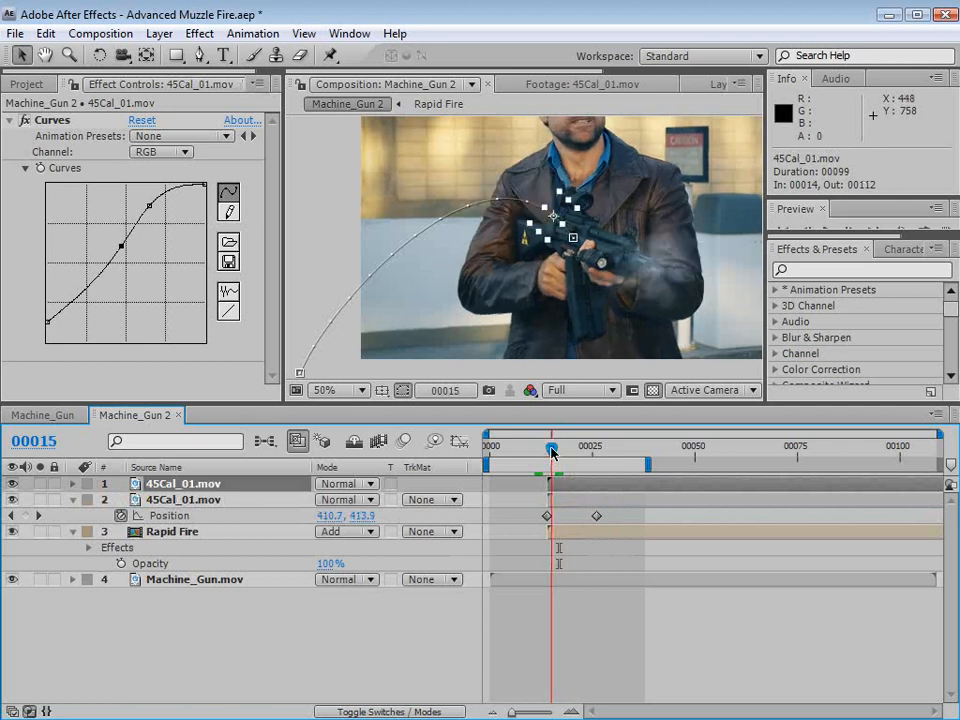
key("w")
left_click_drag(537, 282, 513, 280)
left_click_drag(552, 449, 547, 454)
key("p")
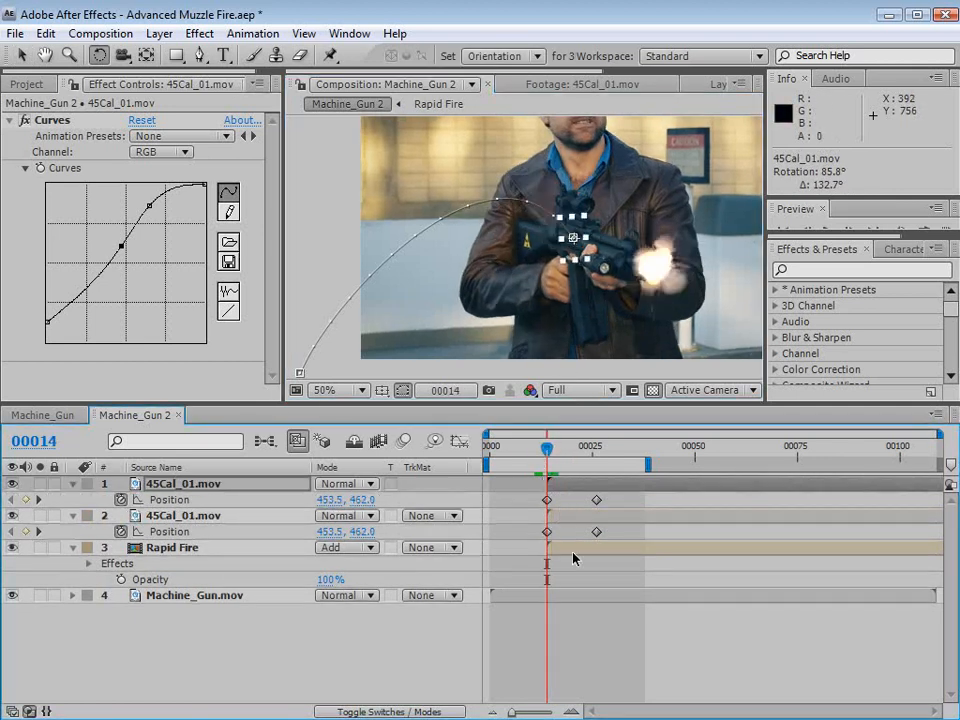
- Reshape the duplicate shell's path into a lower, shorter arc ending just below the frame's lower-left corner
left_click(548, 500)
scroll(528, 214, "down", 2)
key("v")
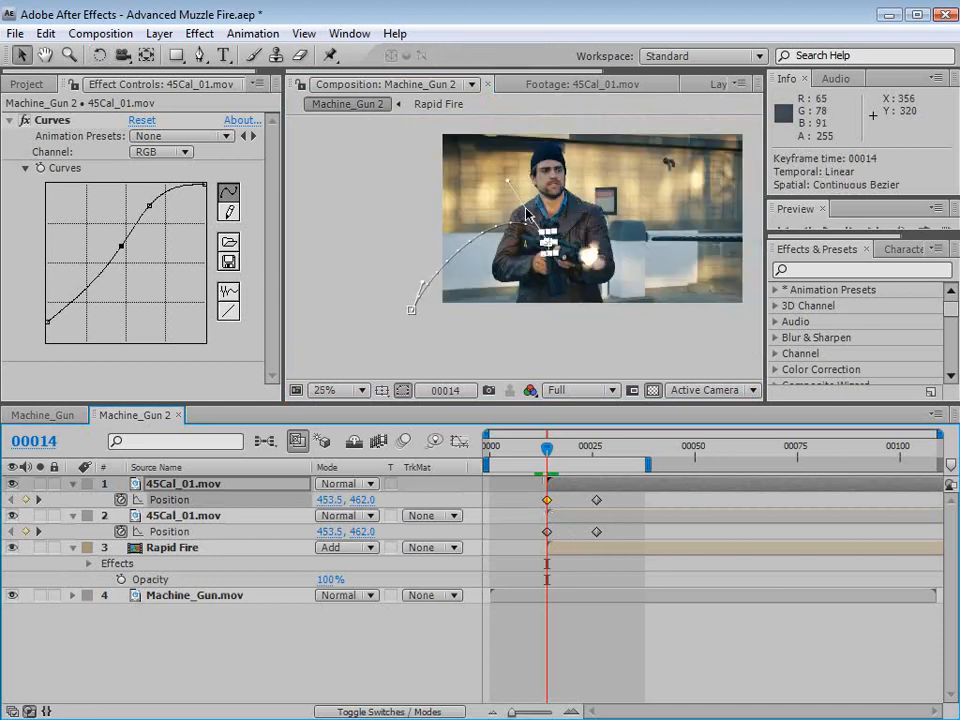
left_click_drag(508, 186, 457, 284)
left_click(420, 285)
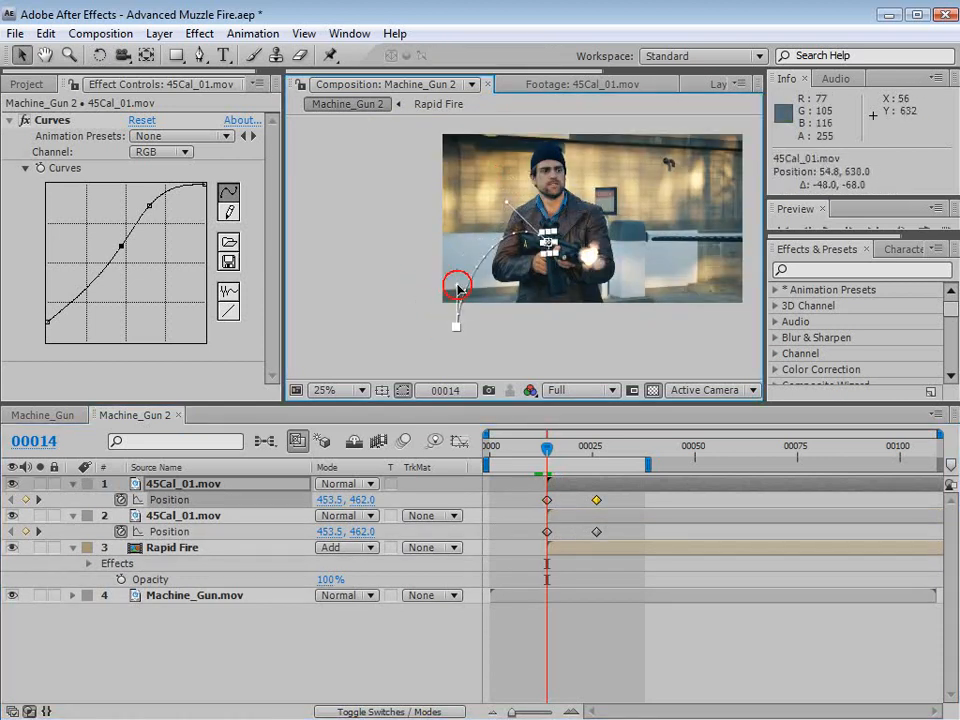
scroll(553, 336, "up", 1)
- Offset the second shell to start at frame 16 and add a copy of it starting at frame 19
mouse_move(549, 446)
left_mouse_down()
mouse_move(568, 488)
mouse_move(549, 451)
mouse_move(578, 447)
mouse_move(550, 448)
mouse_move(563, 452)
mouse_move(570, 488)
mouse_move(580, 490)
mouse_move(584, 448)
mouse_move(597, 455)
mouse_move(567, 450)
left_mouse_up()
key("ctrl+d")
key("ctrl+d")
left_click(619, 626)
key("ctrl+z")
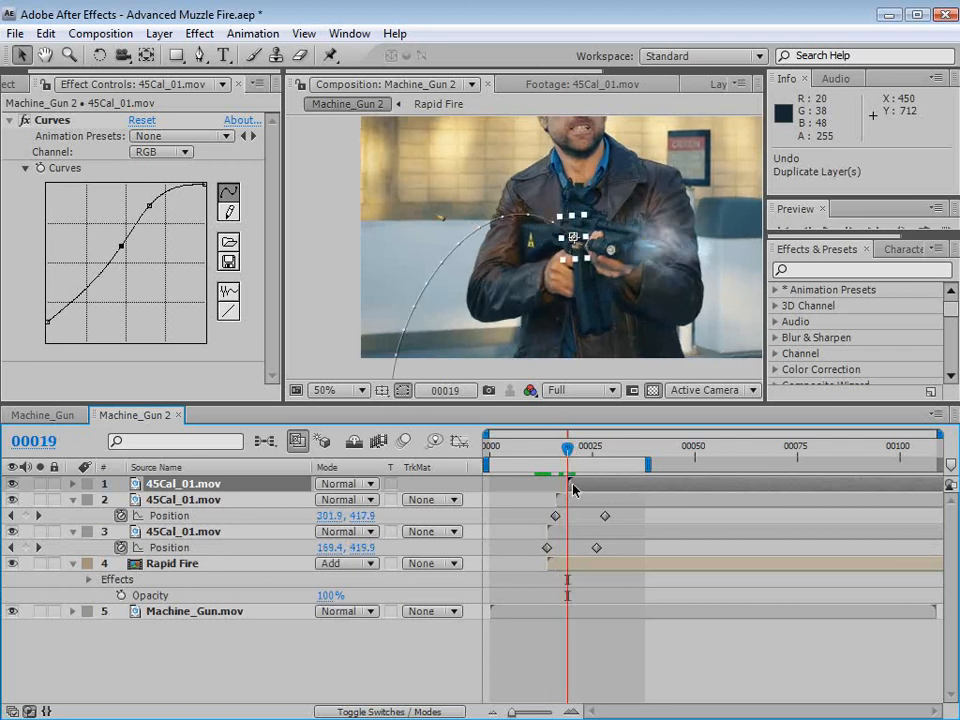
- Flatten the start of the third shell's arc and move its end keyframe farther left to about -60.5, 794
key("ctrl+v")
left_click_drag(491, 163, 497, 192)
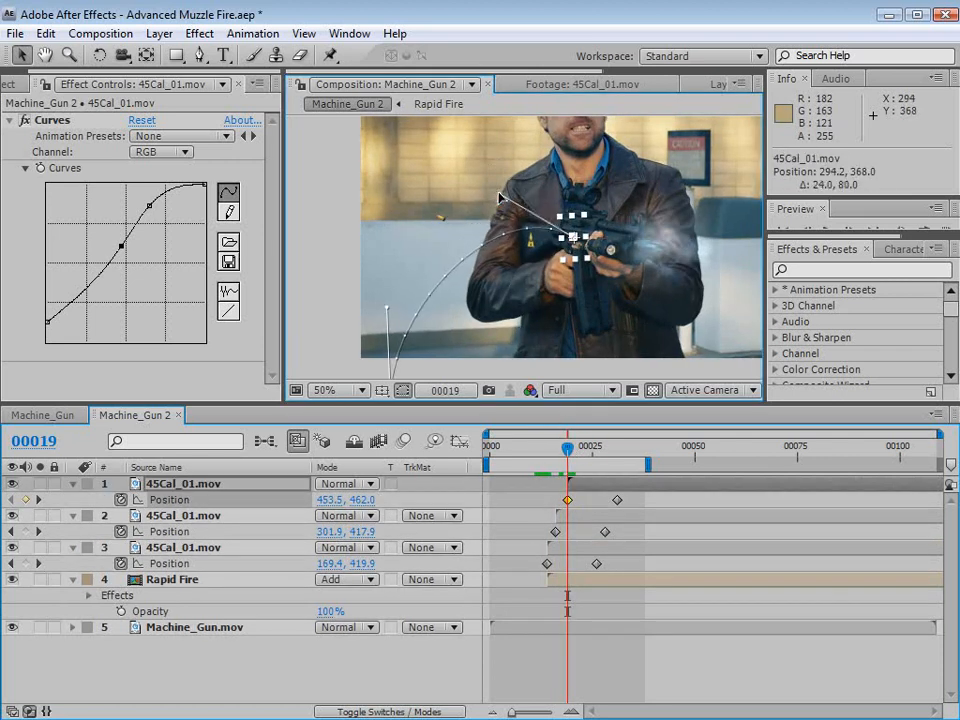
key("space")
left_click_drag(436, 376, 348, 324)
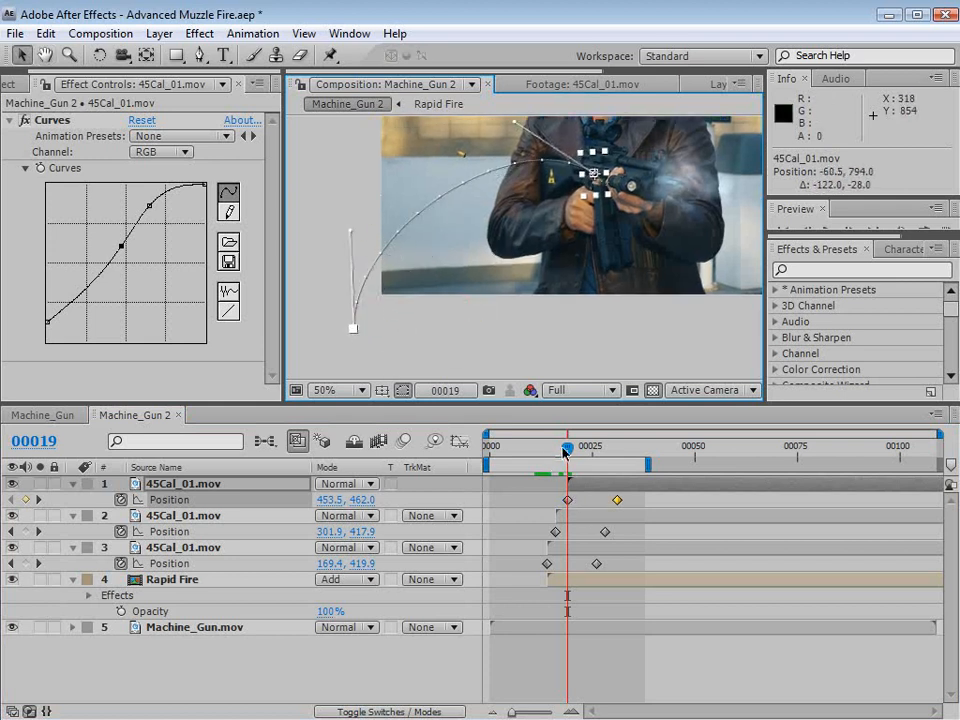
mouse_move(565, 450)
left_mouse_down()
mouse_move(584, 449)
mouse_move(575, 450)
left_mouse_up()
left_click(630, 682)
key("space")
left_click_drag(560, 264, 547, 305)
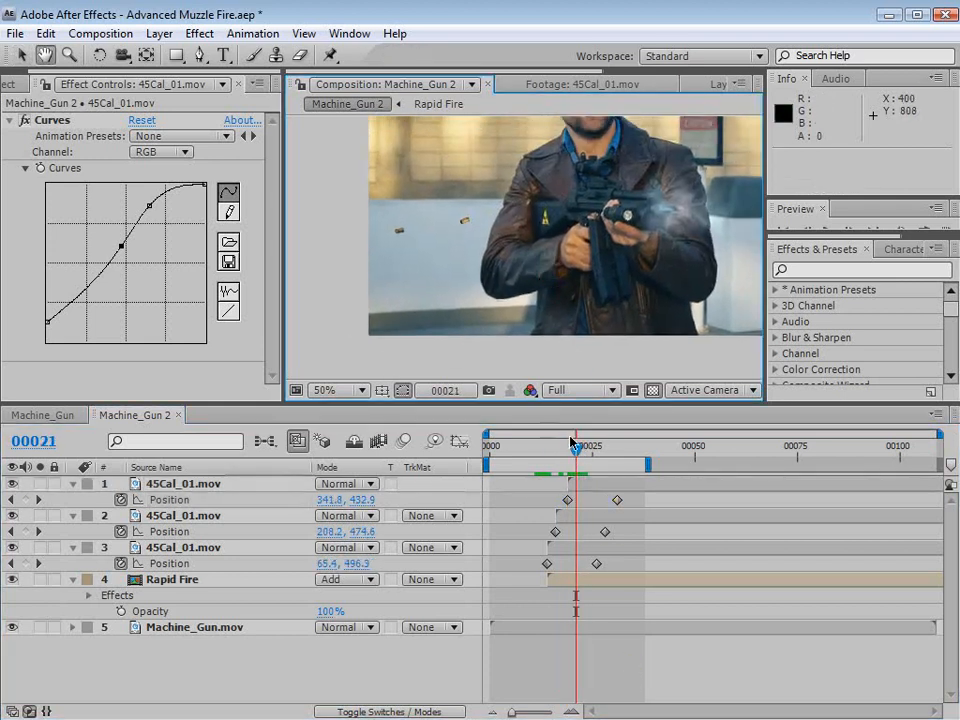
left_click(589, 486)
key("ctrl+d")
key("ctrl+z")
- Duplicate the shell layer that starts at frame 16, shift the copy to start at frame 23, and show its Position
left_click(570, 514)
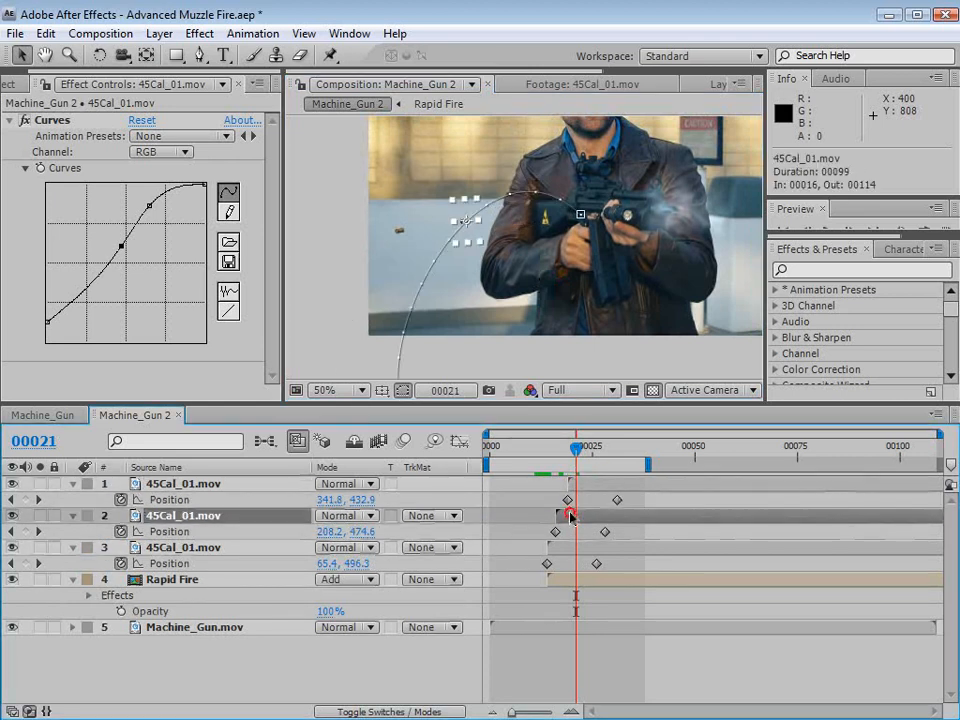
key("ctrl+d")
left_click_drag(569, 515, 597, 515)
mouse_move(581, 450)
left_mouse_down()
mouse_move(601, 450)
mouse_move(588, 450)
left_mouse_up()
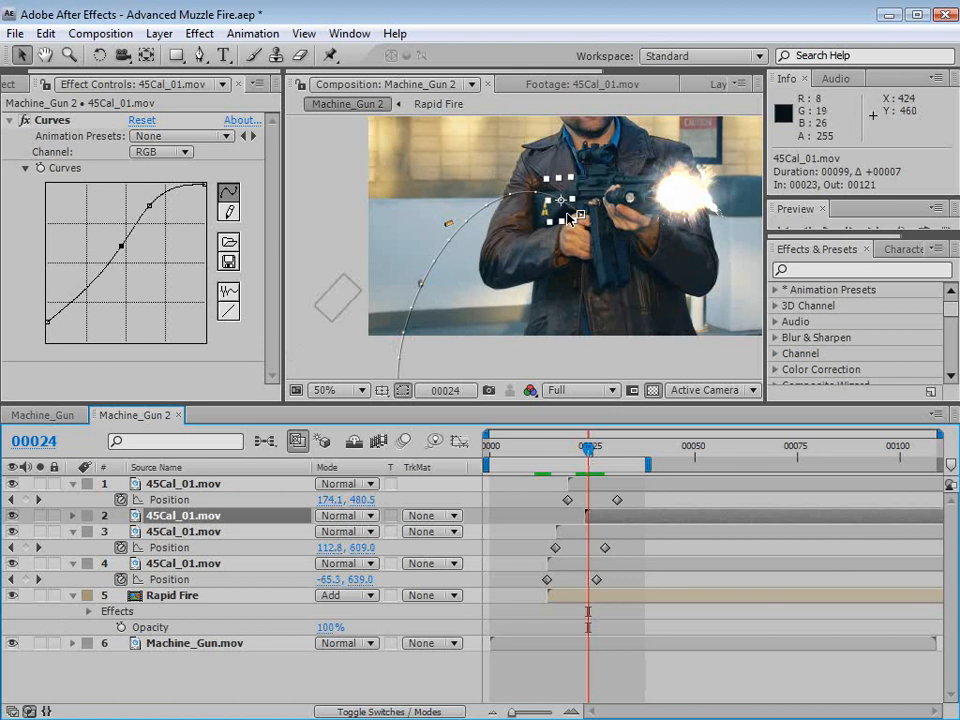
key("p")
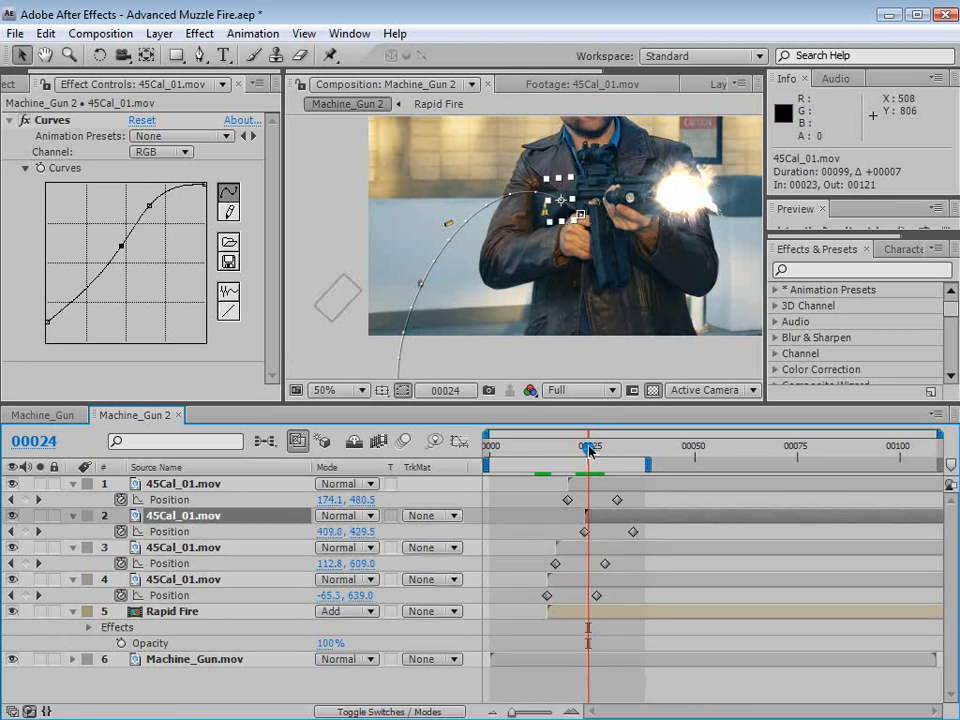
- Move the fourth shell's starting position at frame 23 to about 487.5, 408 to match the gun
left_click_drag(589, 450, 584, 450)
left_click_drag(583, 235, 559, 285)
scroll(594, 203, "up", 1)
left_click(600, 677)
left_click_drag(577, 447, 555, 450)
scroll(592, 273, "down", 1)
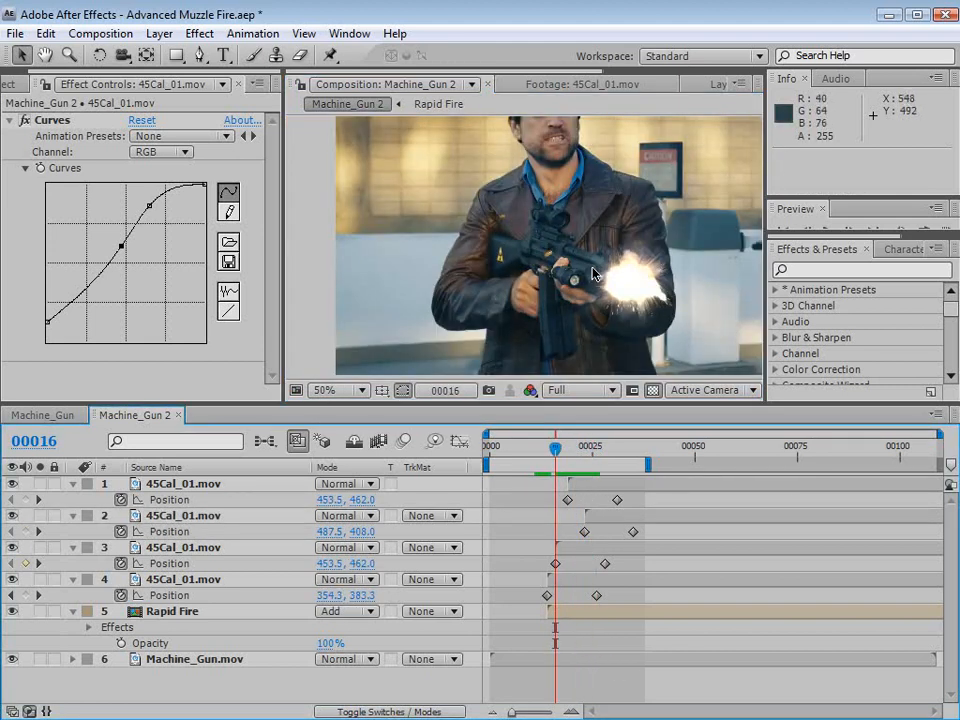
- Turn on motion blur for all four shell layers and for the composition, viewing it at frame 21
key("F4")
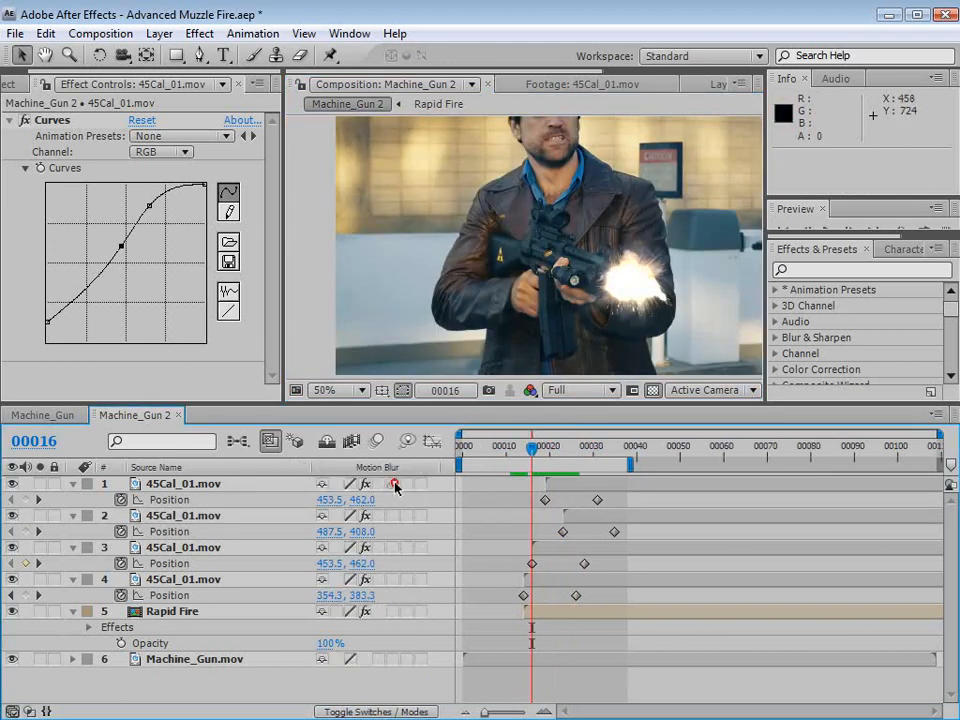
left_click_drag(395, 485, 396, 601)
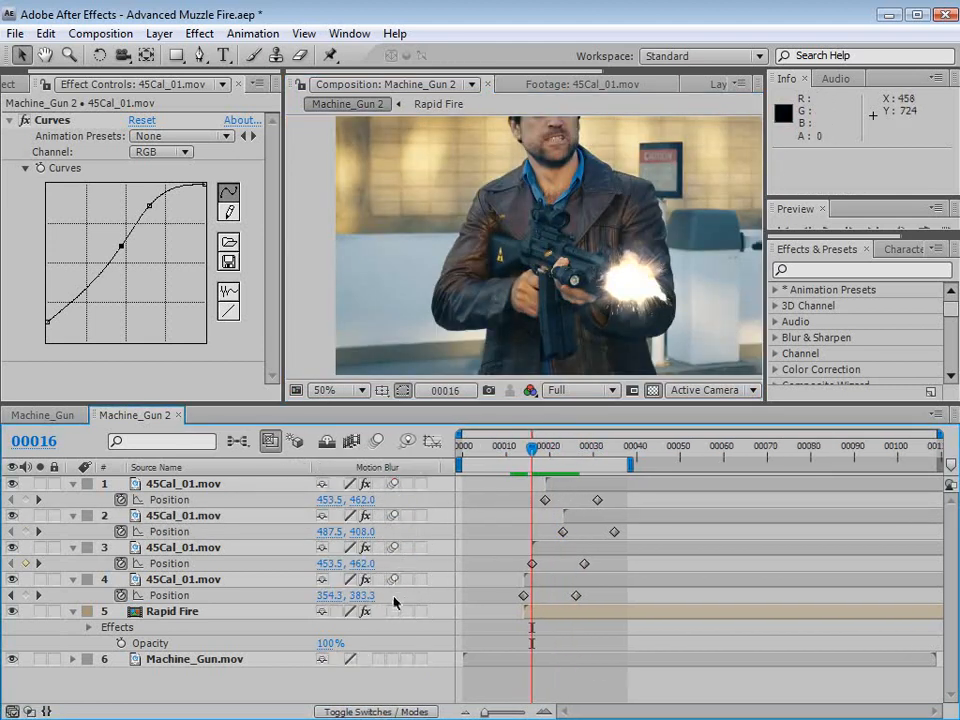
left_click(375, 441)
left_click_drag(528, 448, 554, 451)
- Play the composition in an enlarged view and check the blurred shell casings between frames 18 and 21
key("grave")
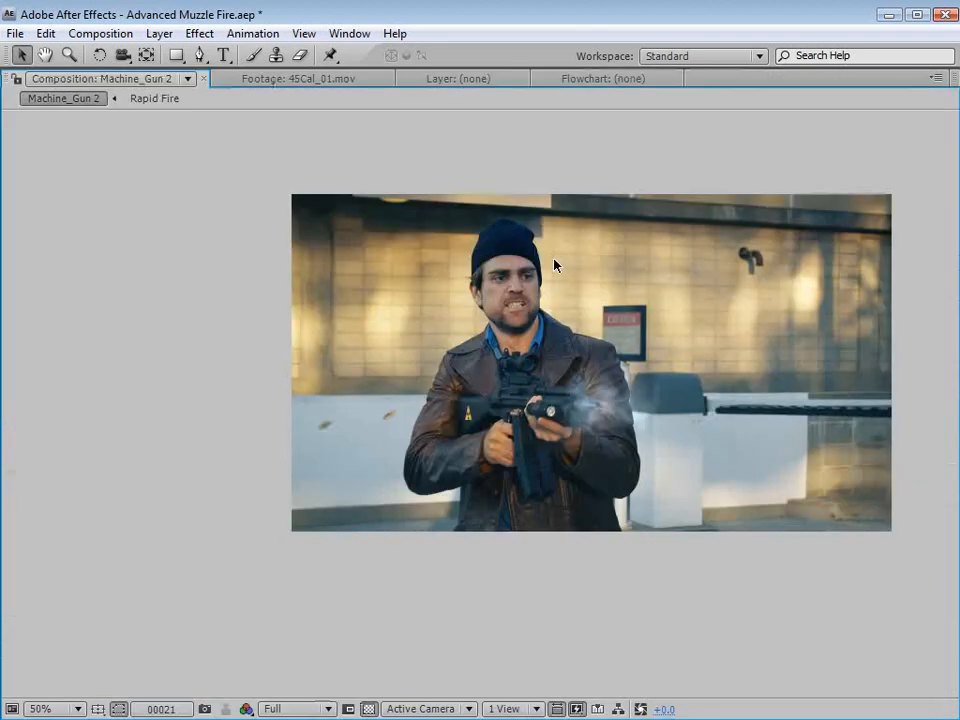
key("space")
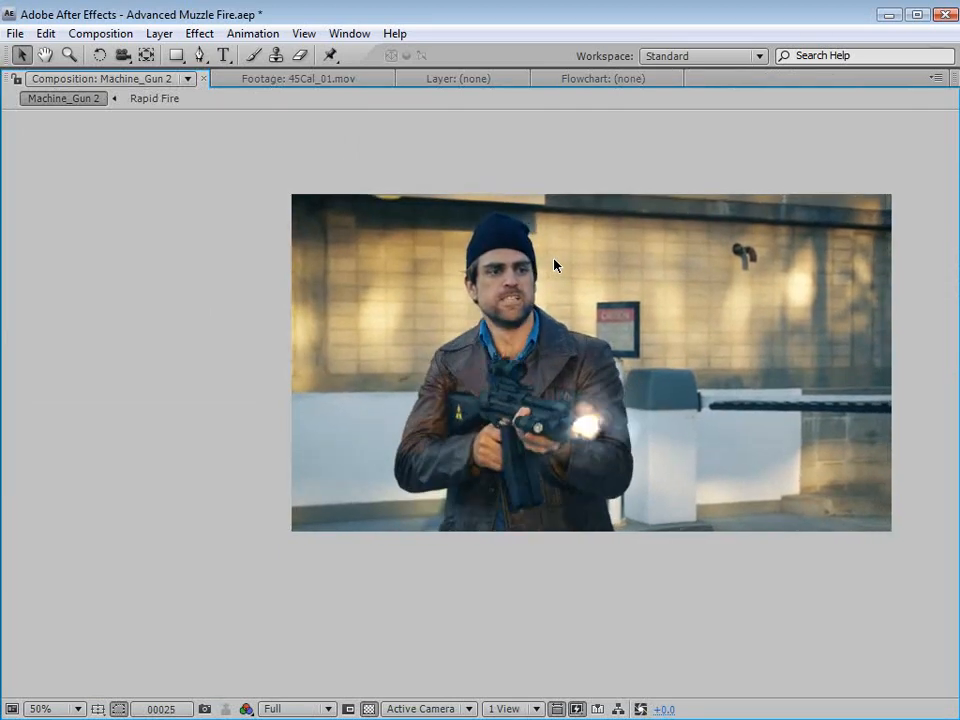
key("space")
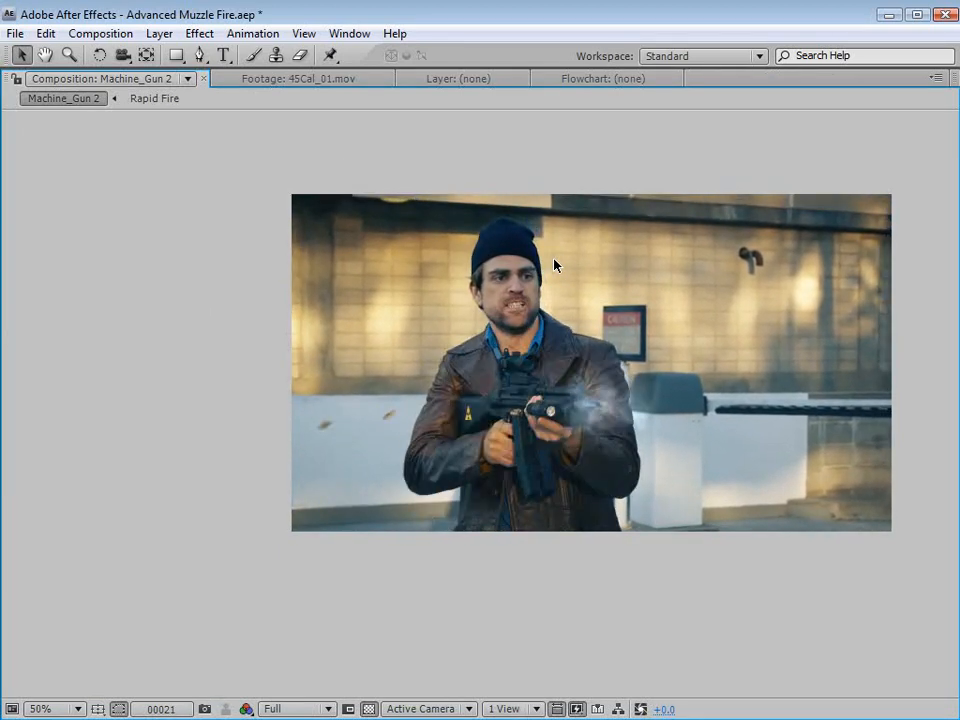
key("grave")
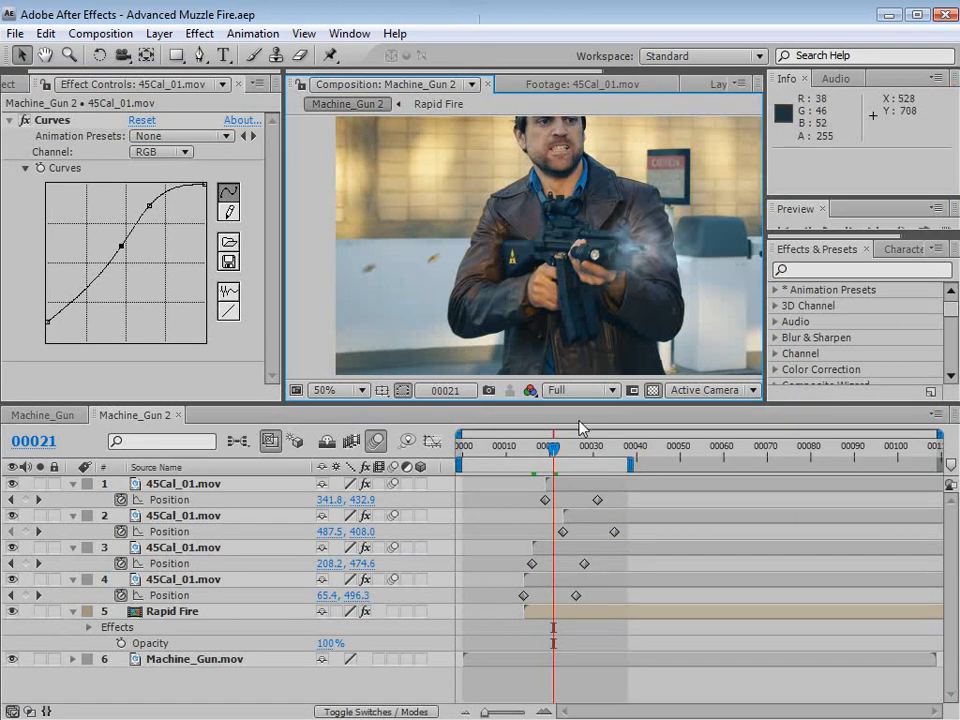
mouse_move(555, 452)
left_mouse_down()
mouse_move(569, 452)
mouse_move(541, 458)
left_mouse_up()
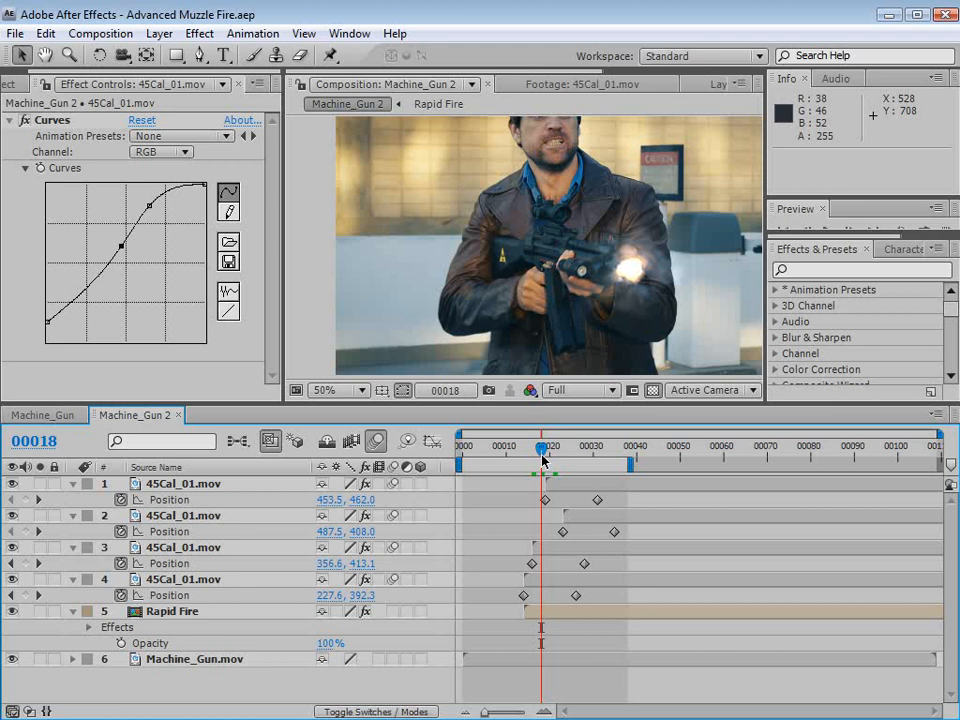
left_click_drag(543, 458, 553, 452)
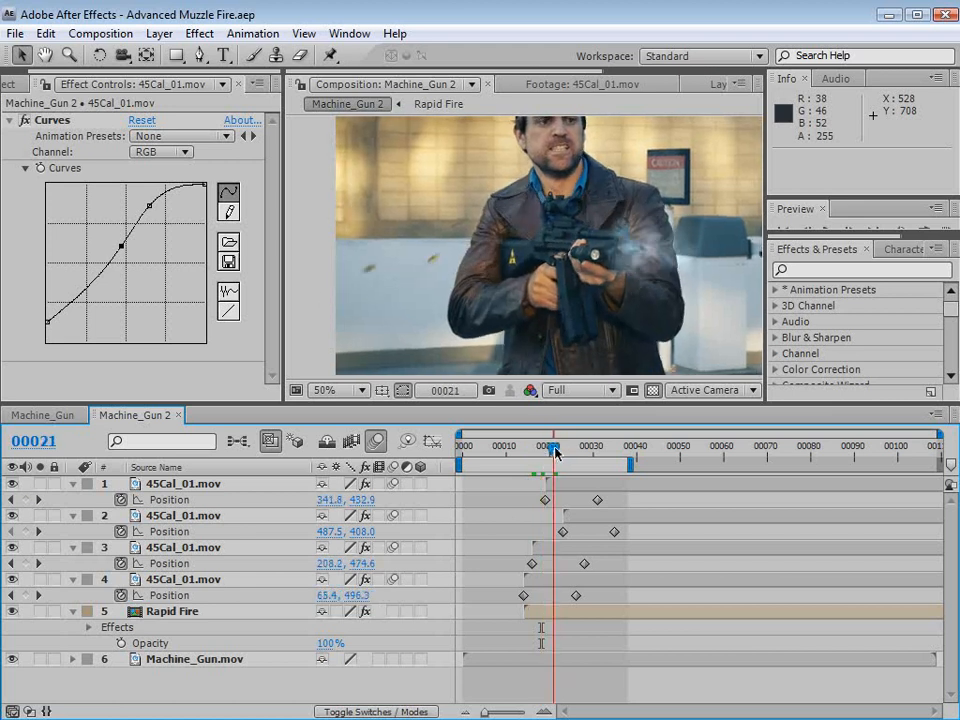
- Show the muzzle flash clips in the project and preview the Suppressed_Fire_01.mov footage
left_click(28, 86)
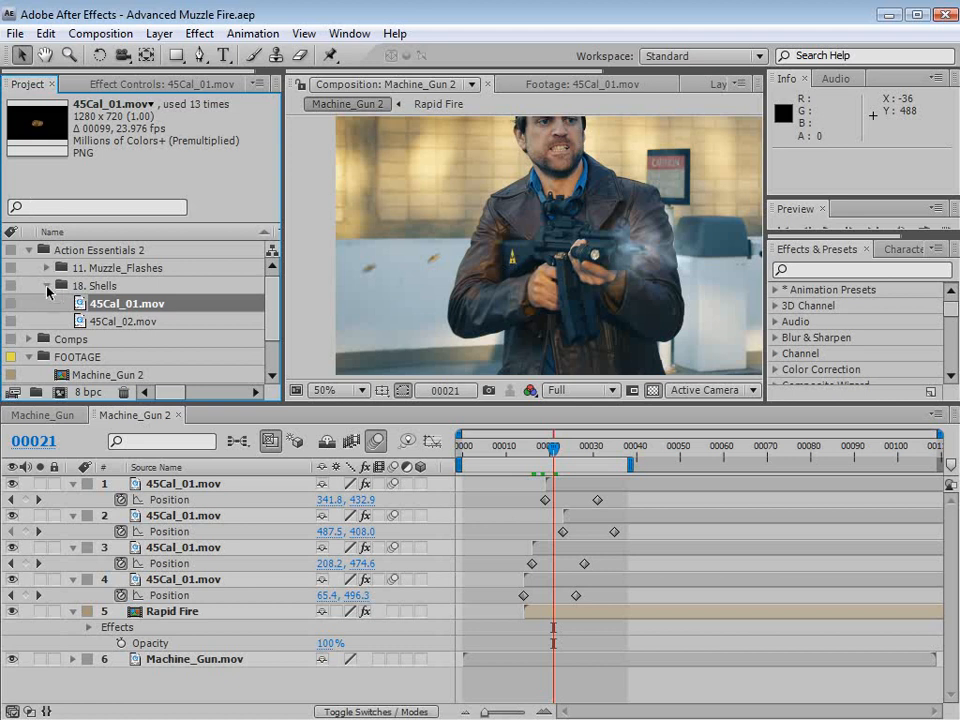
left_click(48, 287)
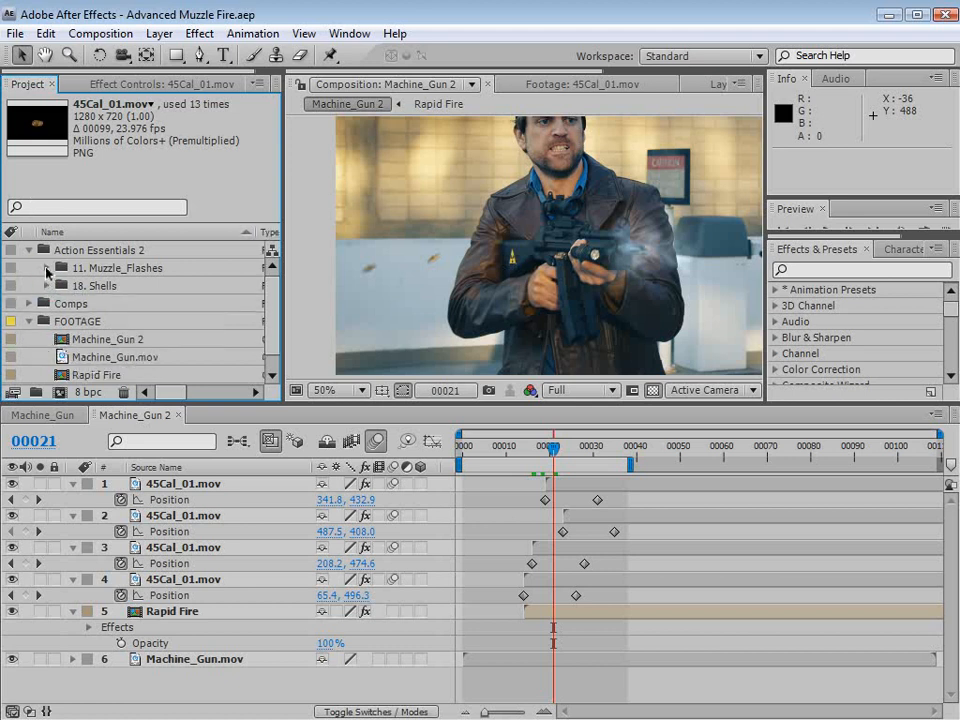
left_click(46, 268)
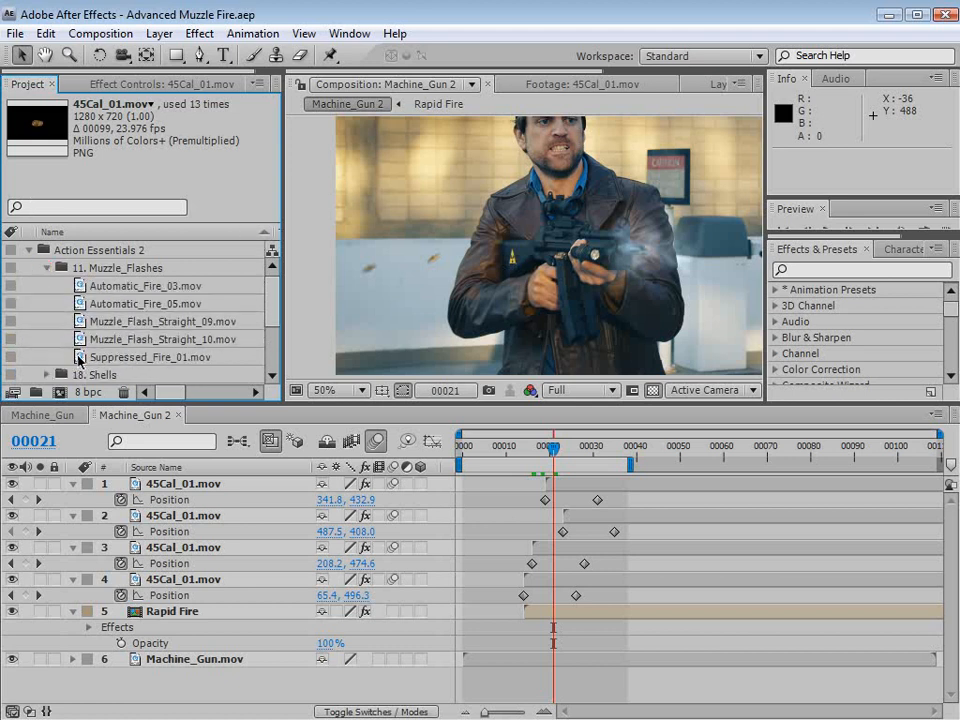
double_click(106, 357)
left_click_drag(309, 351, 288, 350)
left_click(330, 84)
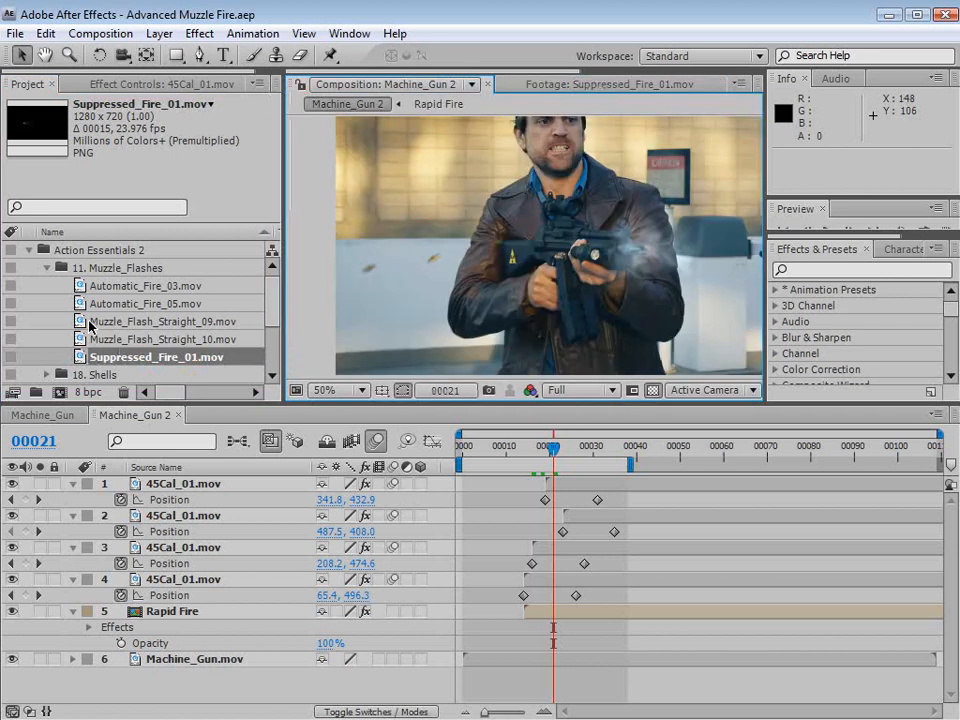
- Preview the Automatic_Fire_05.mov footage and return to the Machine_Gun 2 composition
left_click(150, 303)
double_click(83, 308)
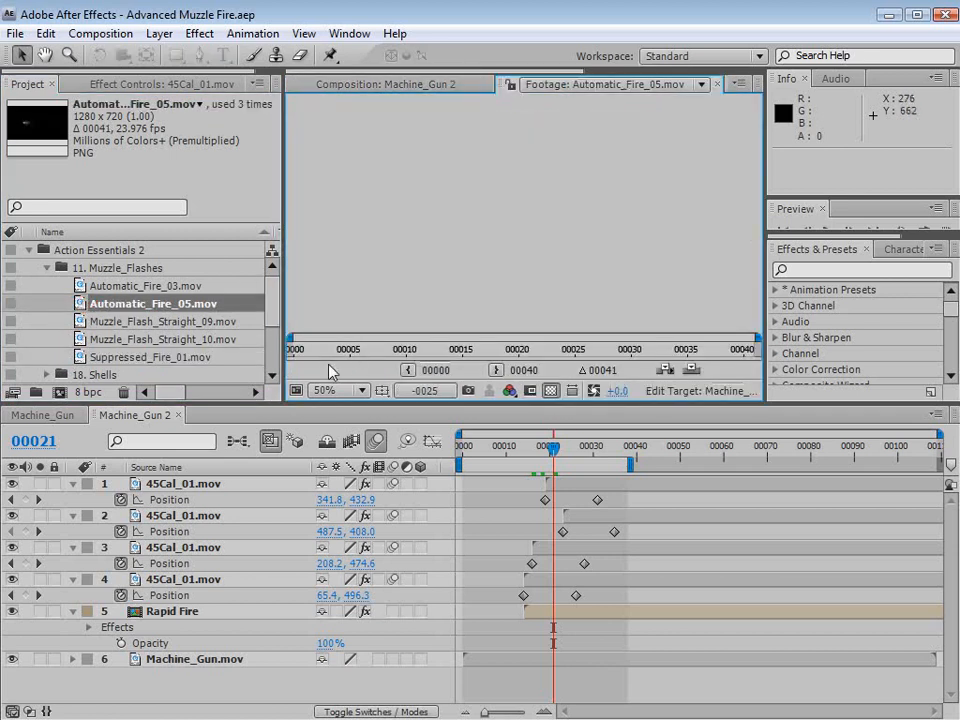
left_click_drag(300, 350, 364, 351)
left_click(357, 84)
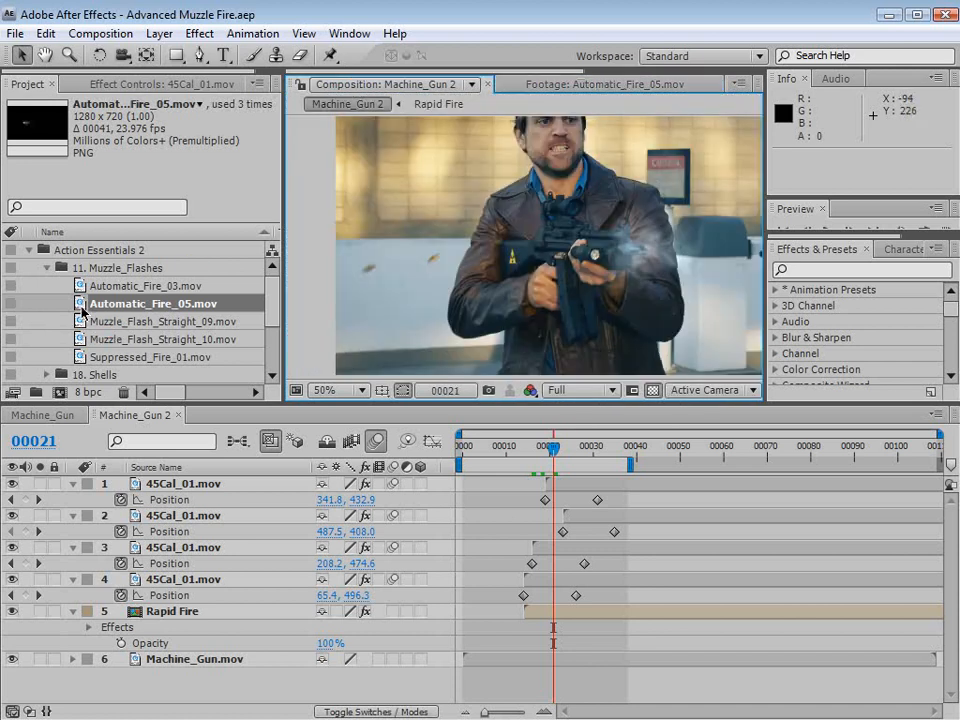
- Add Automatic_Fire_05.mov as the topmost layer, scale it to 24% and start it at frame 14
left_click_drag(79, 306, 564, 268)
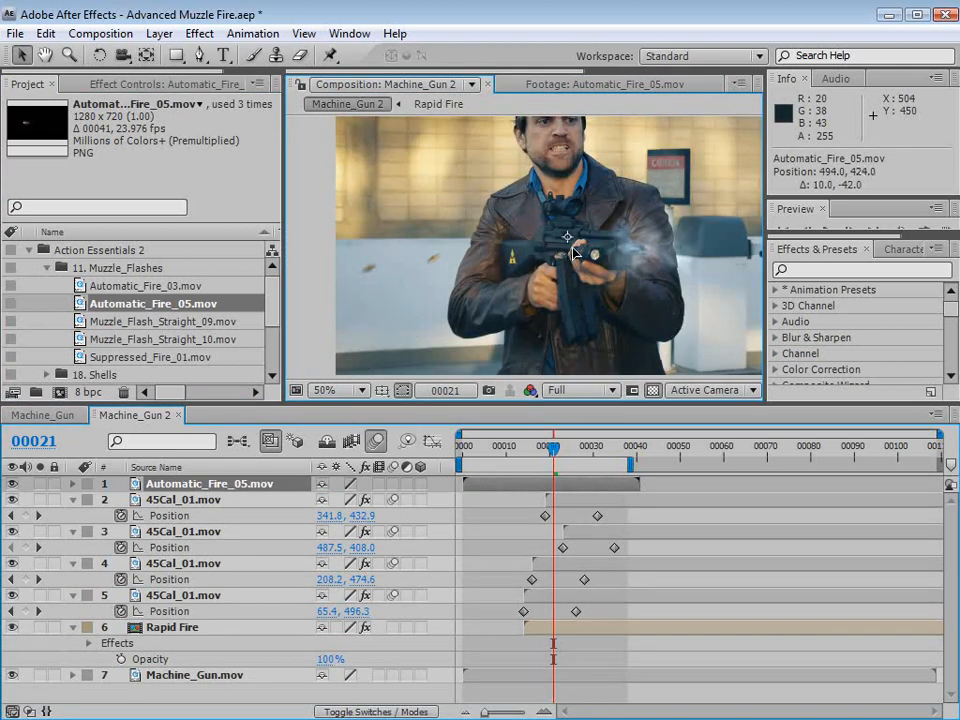
key("s")
left_click_drag(381, 505, 305, 505)
left_click_drag(489, 484, 545, 487)
left_click(522, 450)
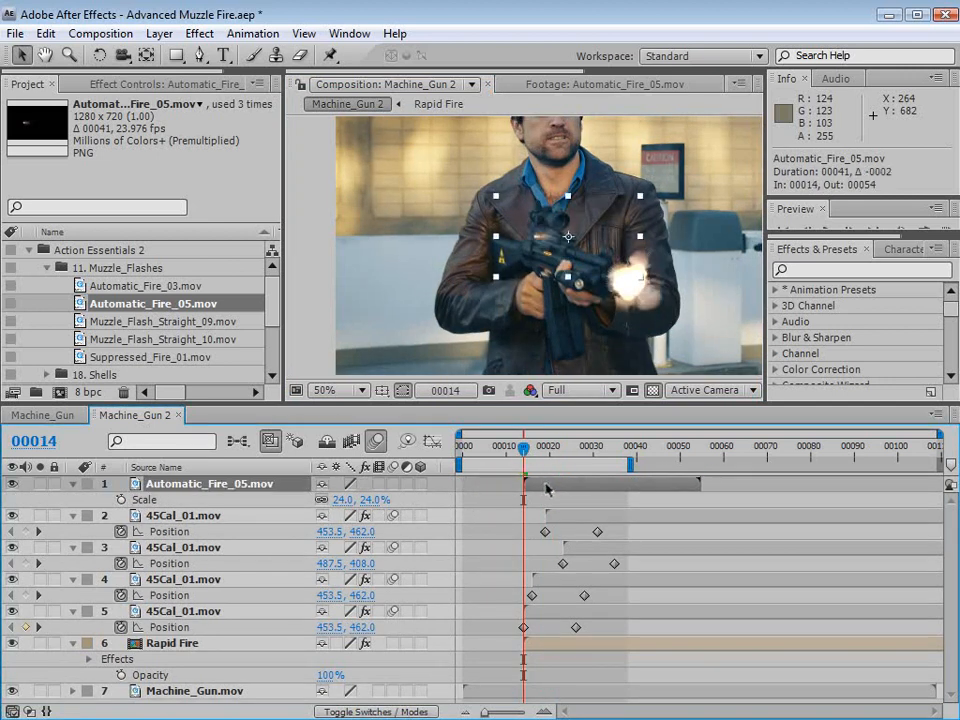
- Rotate the small flash layer to match the gun's angle and place it over the ejection port at 403, 455
scroll(604, 283, "up", 1)
key("space")
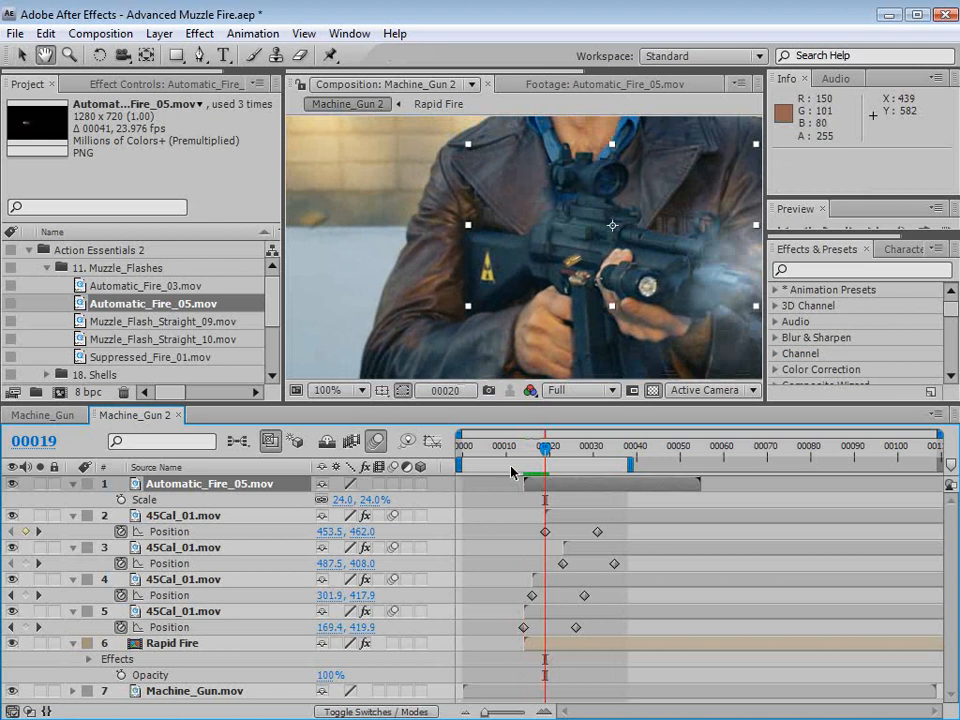
left_click_drag(530, 449, 525, 450)
key("w")
left_click_drag(699, 196, 461, 276)
key("v")
key("w")
key("v")
left_click_drag(565, 256, 564, 271)
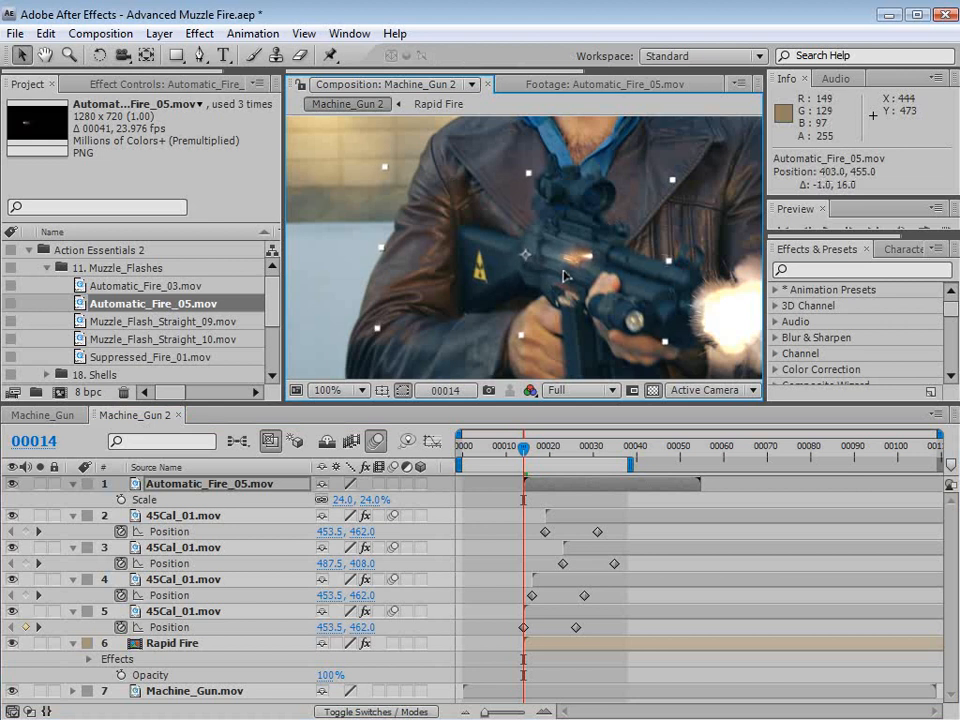
- Keyframe the small flash's Position at frame 14 and move it to 390, 444 at frame 17
left_click_drag(537, 449, 527, 447)
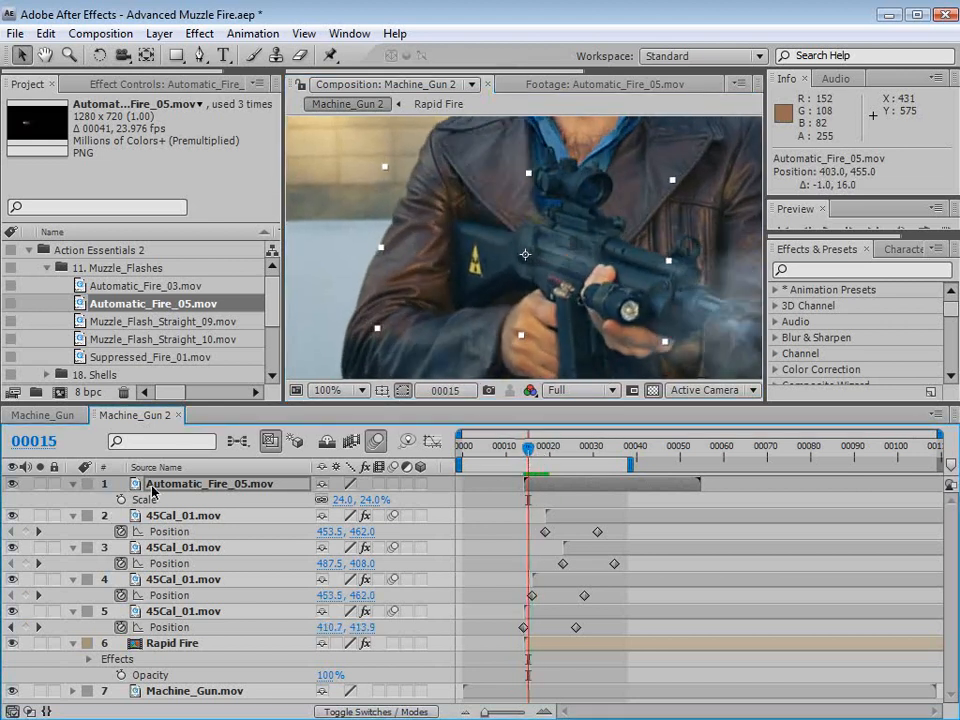
key("p")
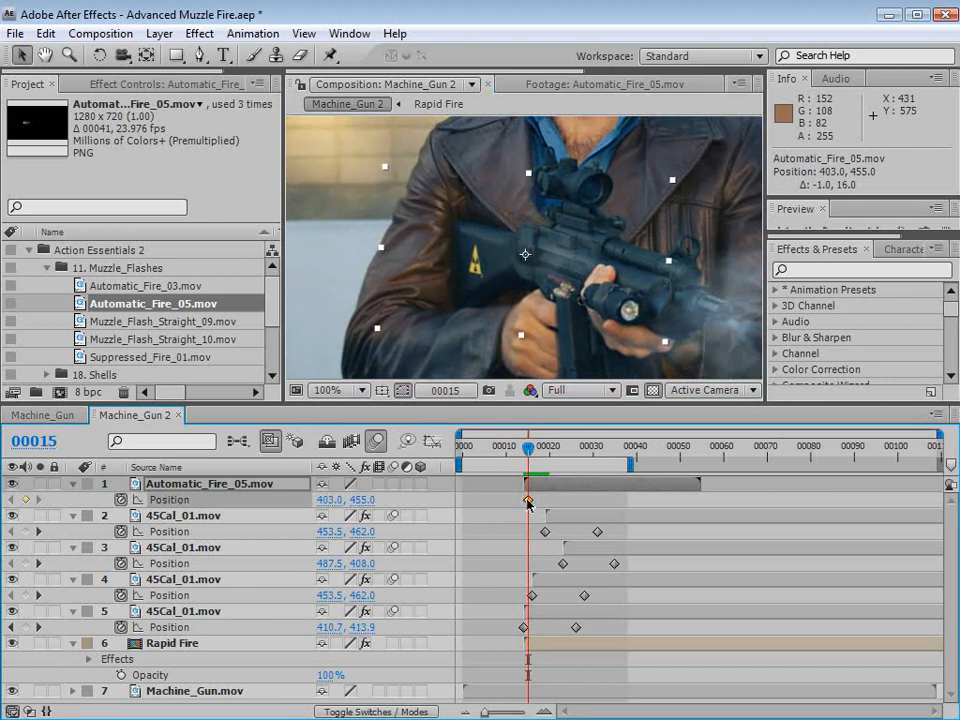
left_click_drag(528, 502, 525, 504)
left_click_drag(528, 453, 537, 451)
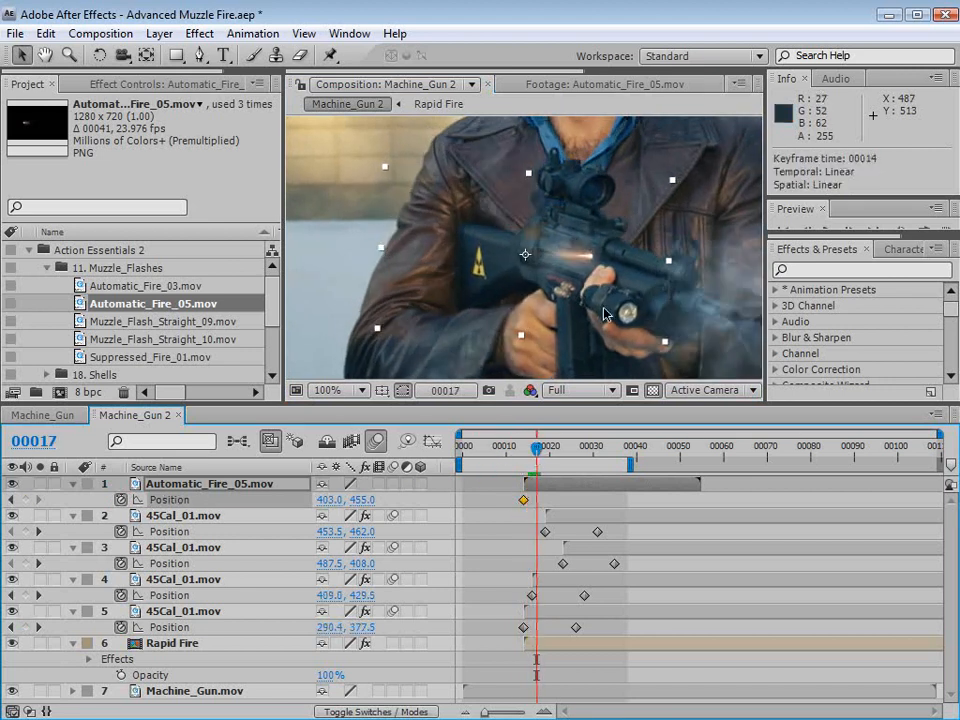
left_click_drag(582, 282, 569, 272)
- Track the small flash to the gun with Position keyframes from frame 20 to 25, from 422, 429 to 435, 389
left_click(546, 428)
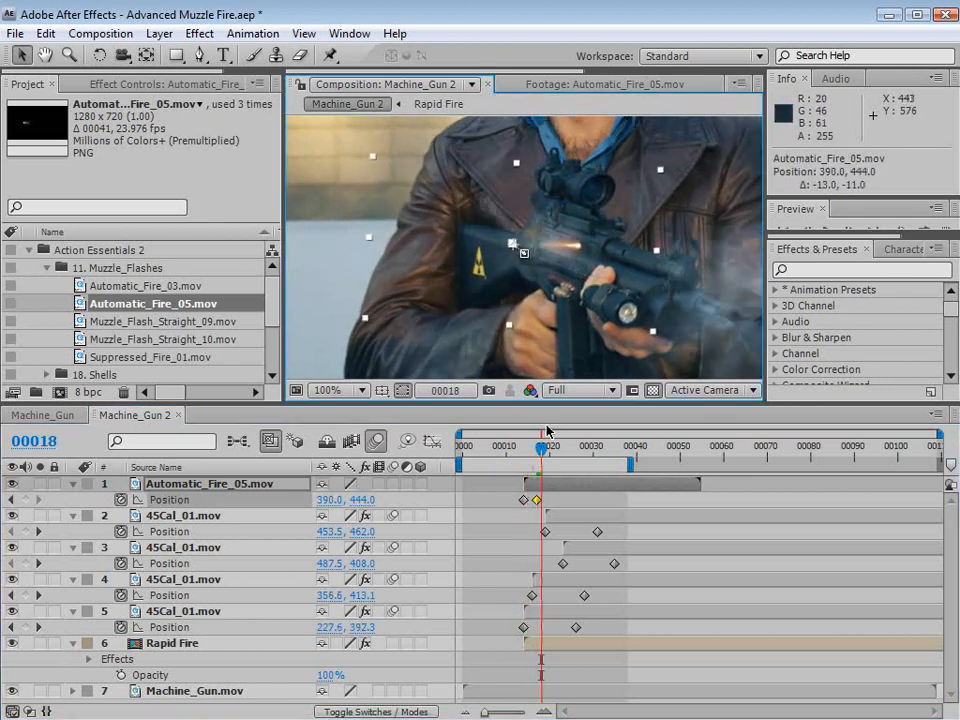
key("Page_Down")
key("Page_Down")
key("Page_Down")
key("Page_Up")
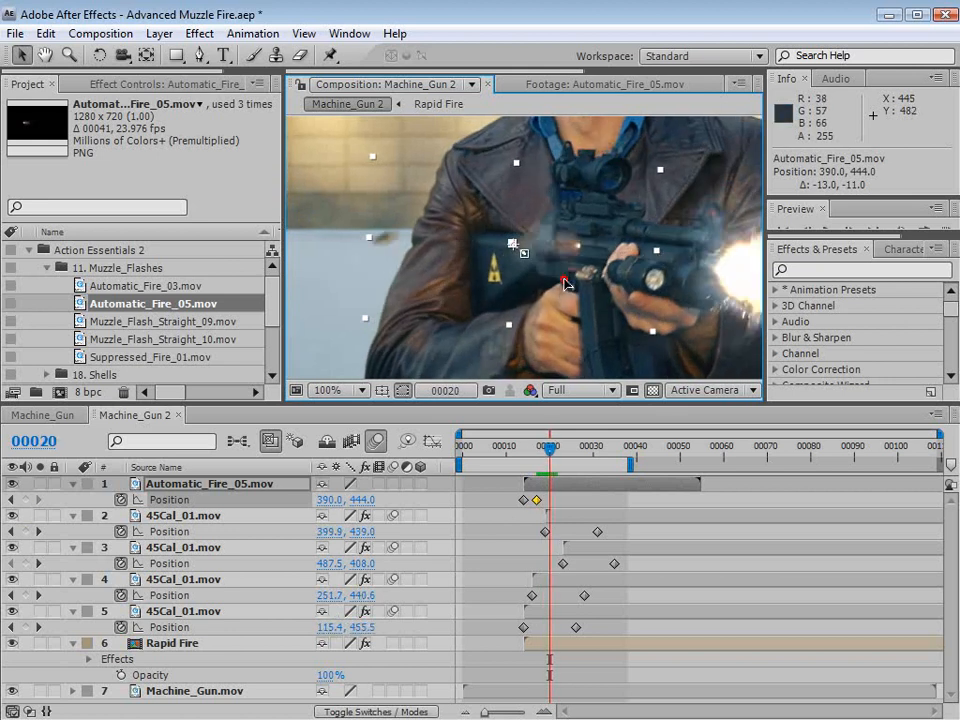
left_click_drag(565, 283, 603, 232)
key("Page_Down")
key("Page_Down")
key("Page_Down")
key("Page_Up")
key("Page_Down")
key("Page_Down")
key("Page_Down")
- Move the small flash to 429, 381 at frame 28 to follow the gun
key("Page_Down")
key("Page_Down")
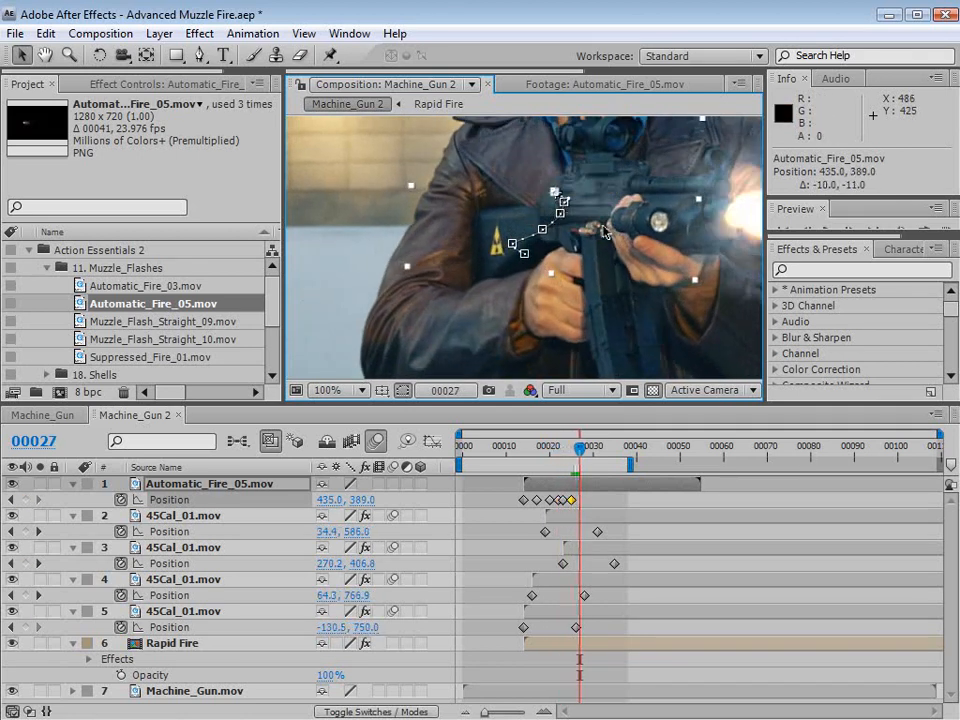
key("Page_Down")
double_click(594, 221)
left_click(352, 86)
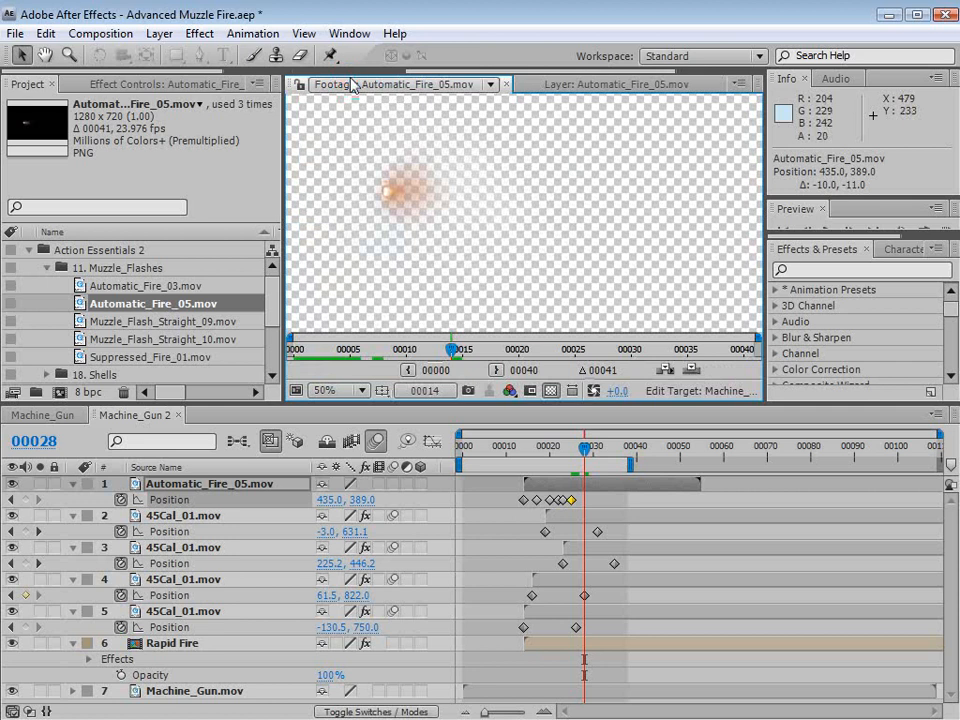
left_click(322, 84)
left_click_drag(627, 213, 620, 205)
- Deselect the flash layer and play a RAM preview of the composition with the gun centered in view
key("Page_Up")
key("Page_Up")
key("Page_Up")
key("Page_Up")
key("Page_Up")
key("Page_Up")
key("Page_Up")
key("Page_Up")
key("Page_Up")
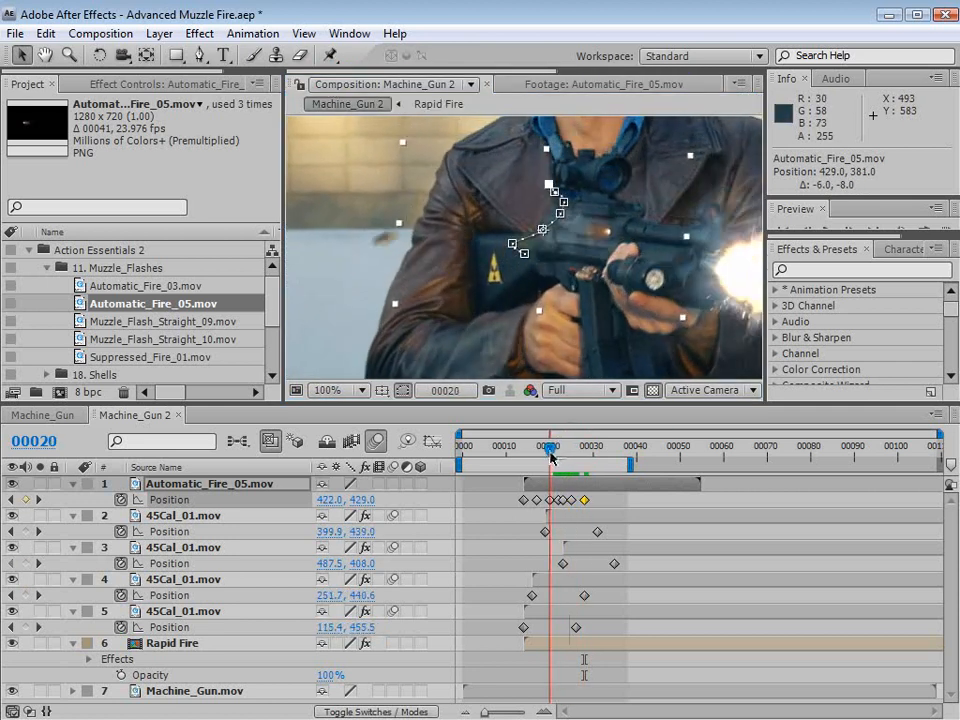
left_click(688, 497)
scroll(585, 278, "down", 1)
left_click_drag(635, 280, 594, 291)
key("KP_0")
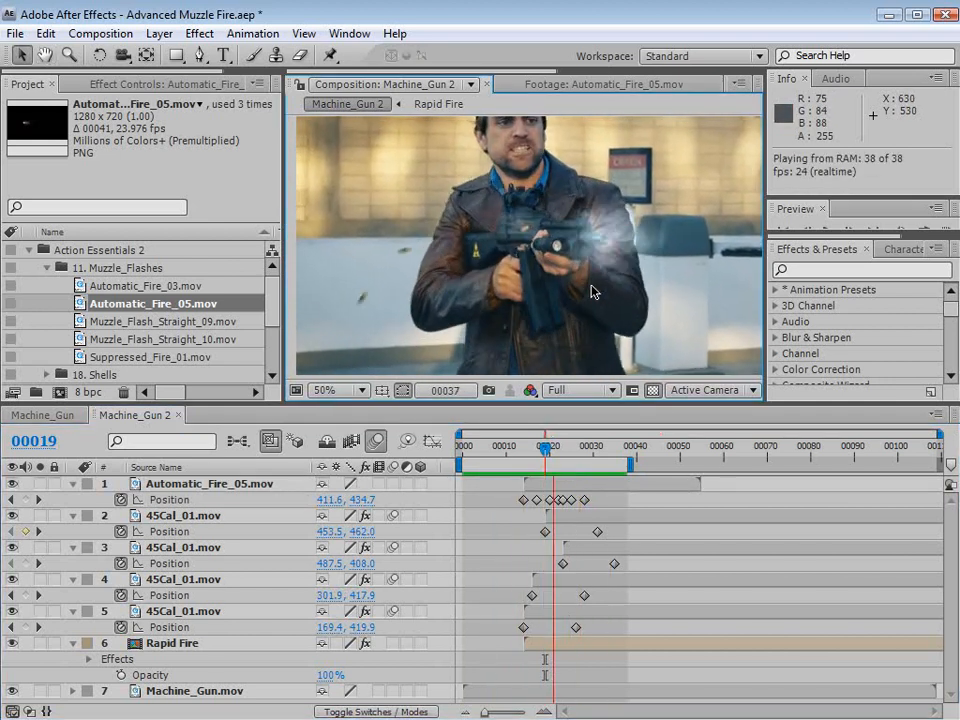
- Go to frame 27 and enlarge the composition view by reducing the timeline's height
left_click(567, 450)
left_click_drag(567, 450, 579, 450)
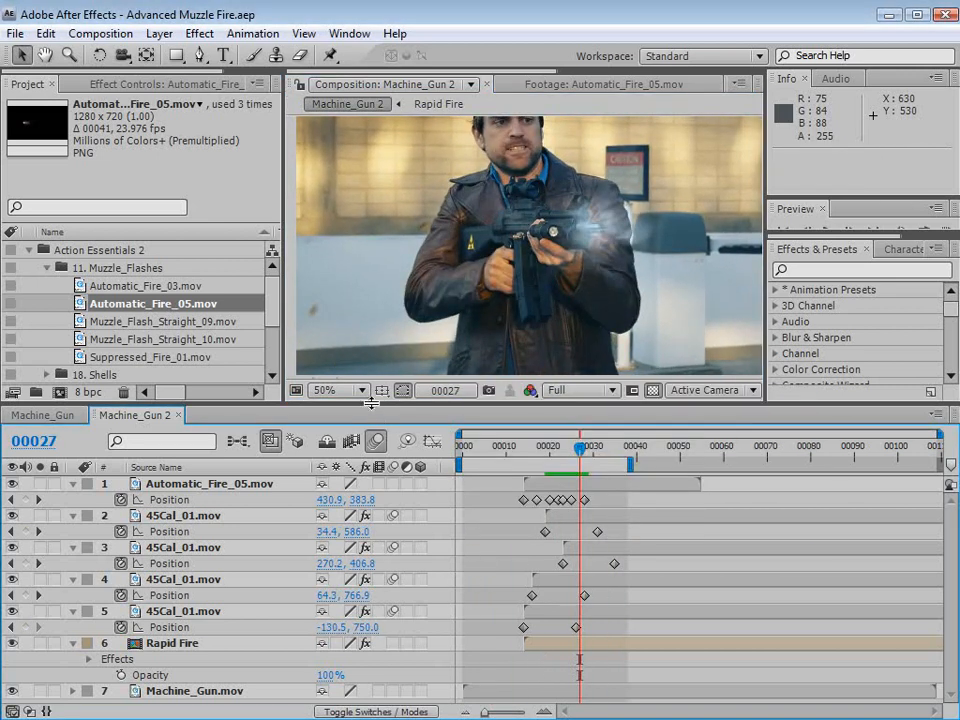
left_click_drag(371, 402, 371, 438)
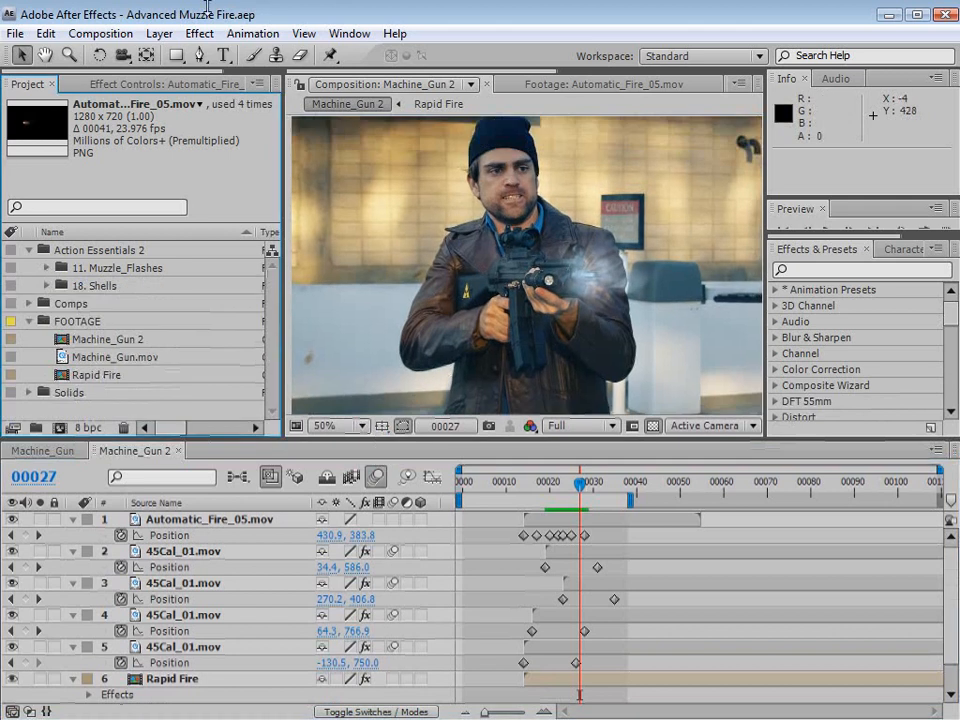